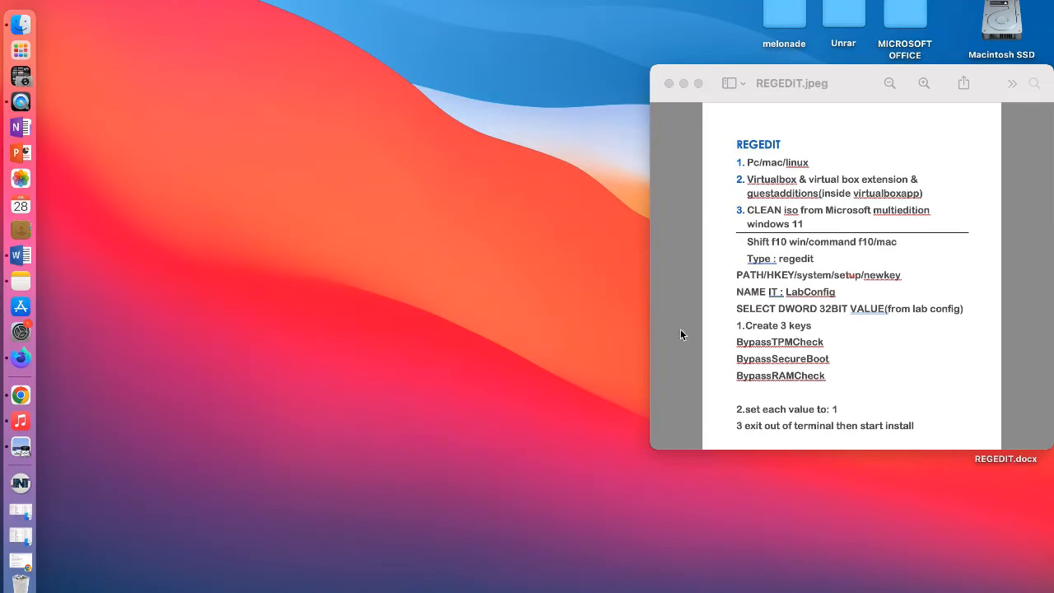
# Step: Enlarge the REGEDIT.jpeg notes window to show all its text and move it aside, leaving the Macintosh SSD drive accessible
pyautogui.moveTo(856, 74); pyautogui.dragTo(678, 63)
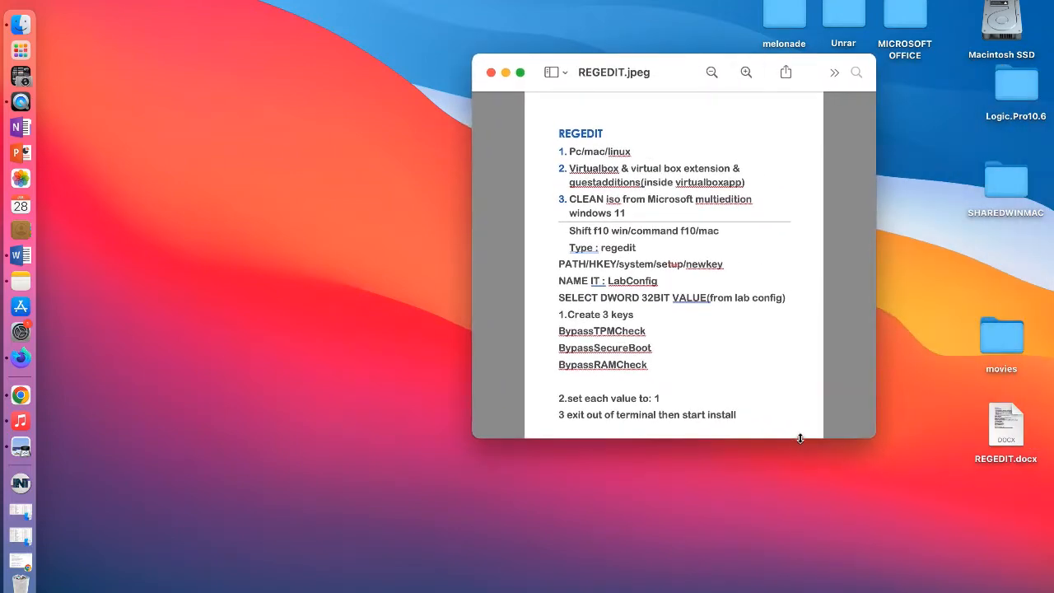
pyautogui.moveTo(800, 438); pyautogui.dragTo(802, 592)
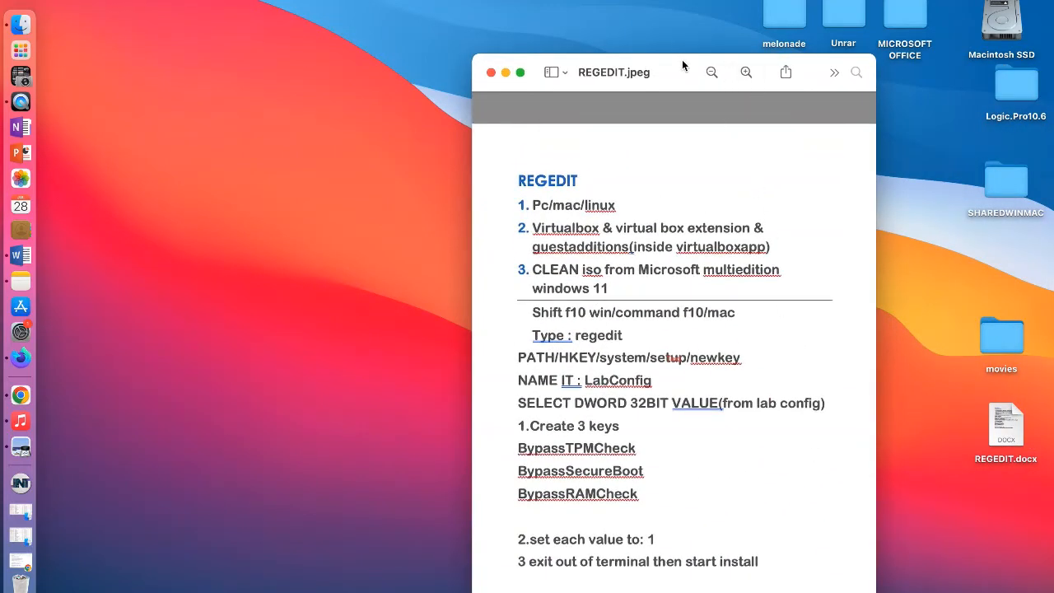
pyautogui.moveTo(682, 59); pyautogui.dragTo(852, 18)
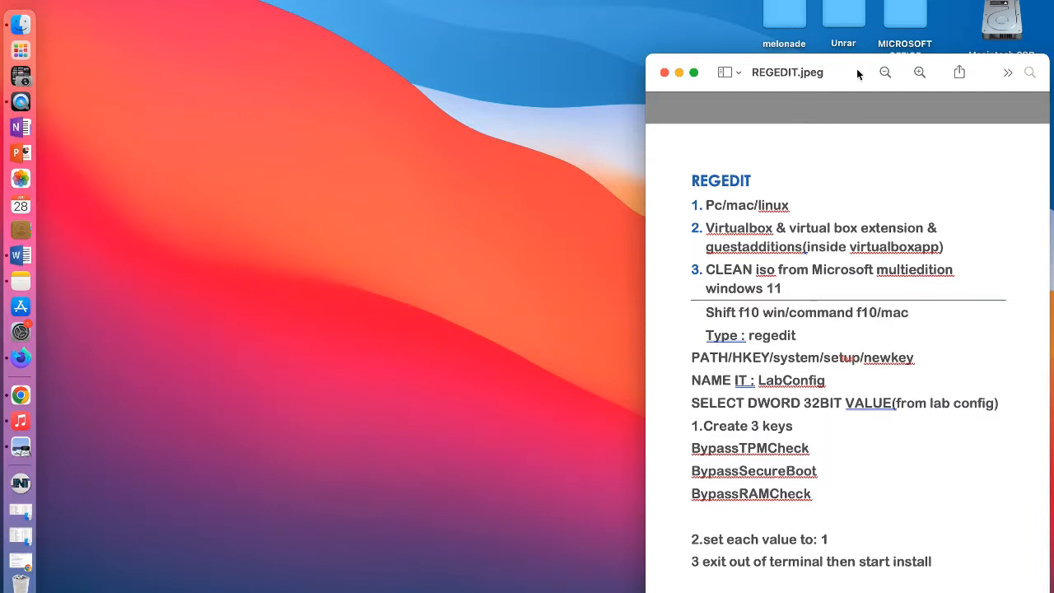
pyautogui.moveTo(865, 69); pyautogui.dragTo(869, 48)
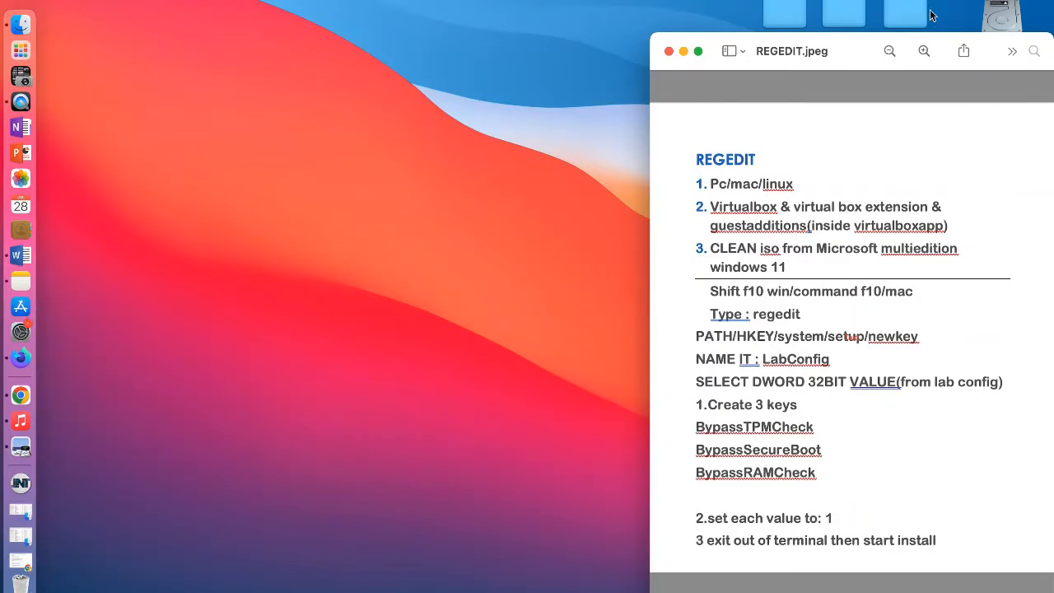
pyautogui.click(1006, 8)
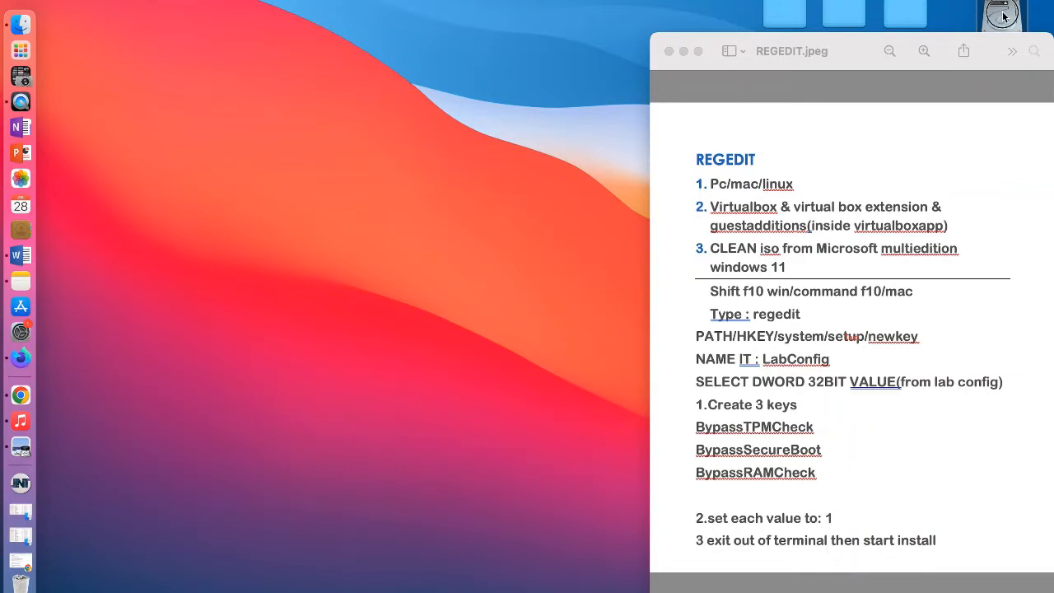
pyautogui.moveTo(839, 48); pyautogui.dragTo(843, 81)
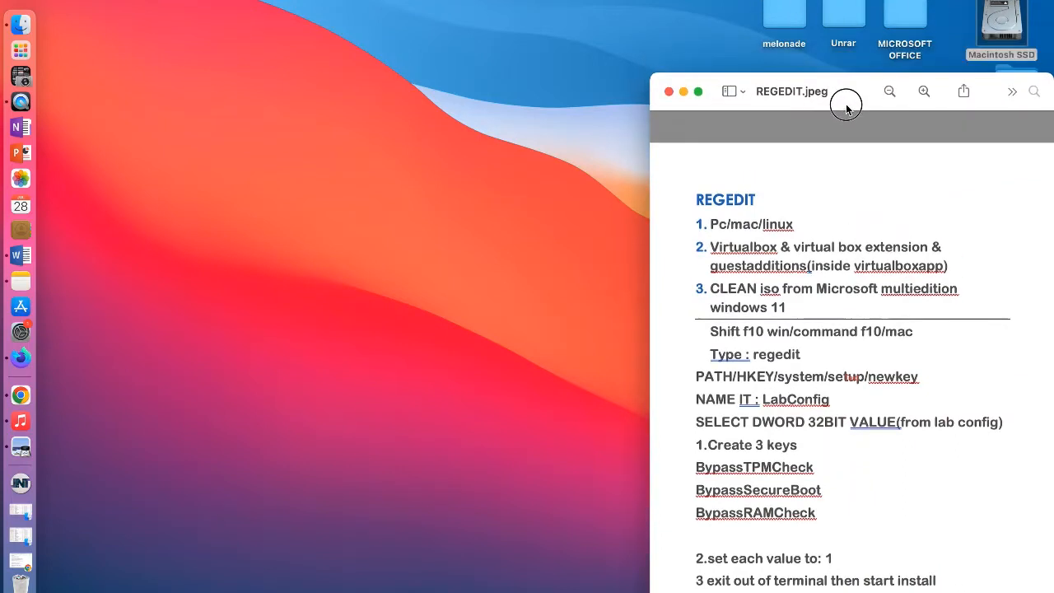
# Step: Launch VirtualBox from the Applications folder of Macintosh SSD and close the Finder window
pyautogui.click(1004, 29)
pyautogui.doubleClick(1003, 29)
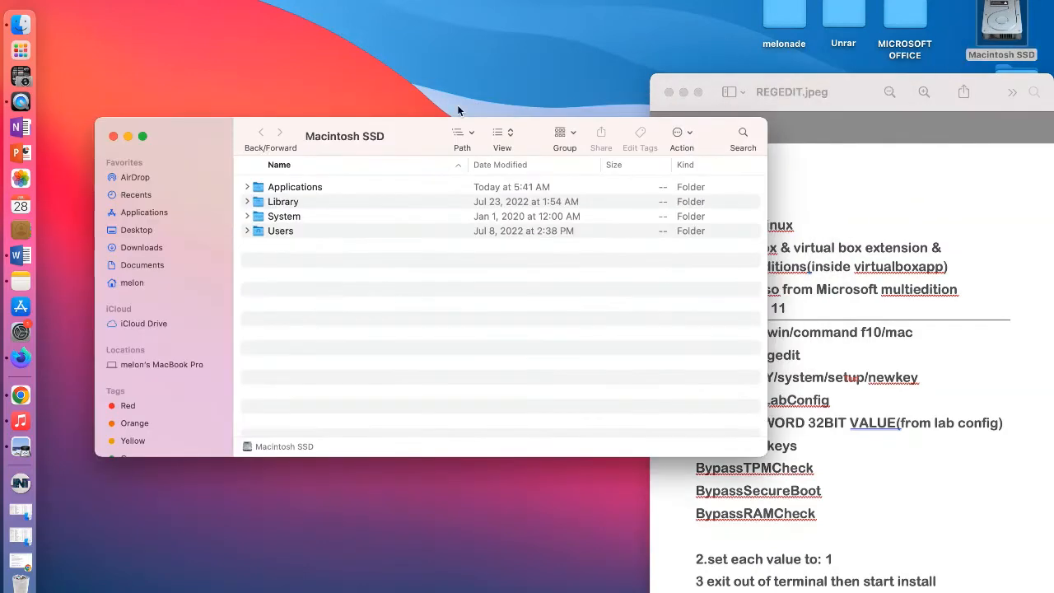
pyautogui.click(135, 212)
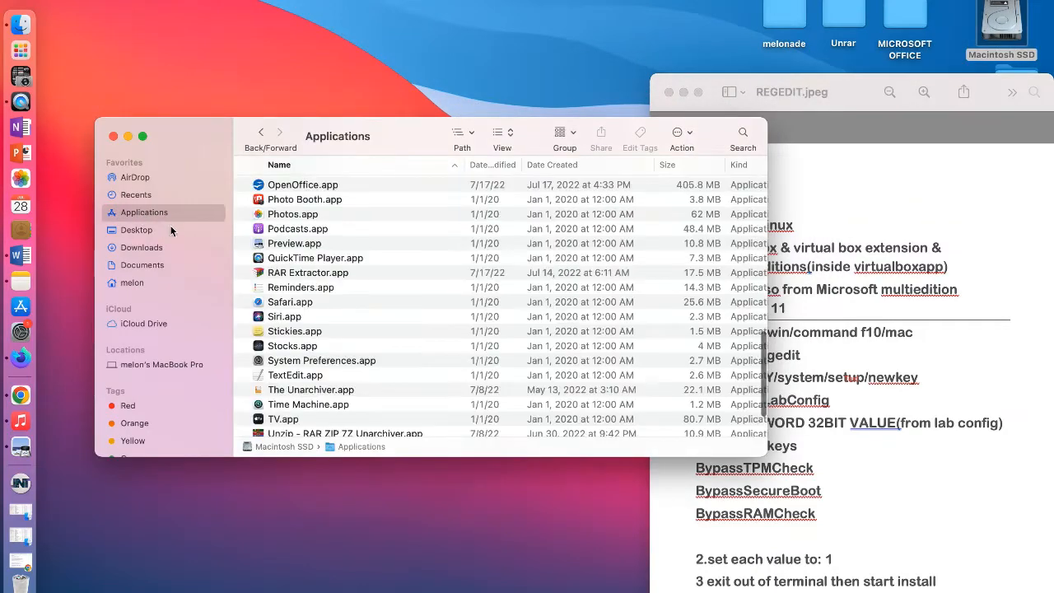
pyautogui.scroll(-3, 280, 416)
pyautogui.doubleClick(284, 409)
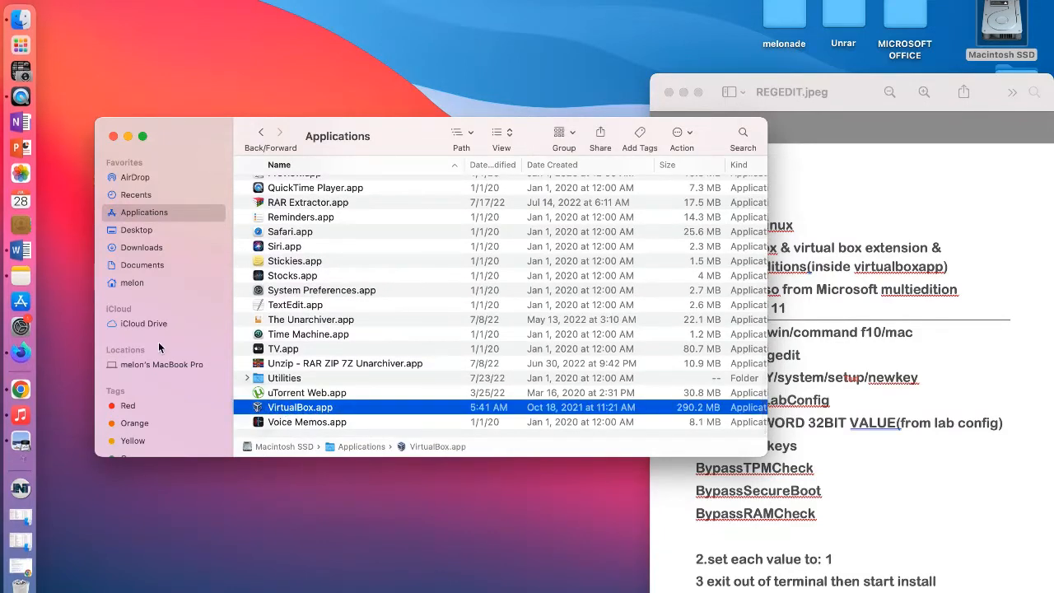
pyautogui.click(110, 138)
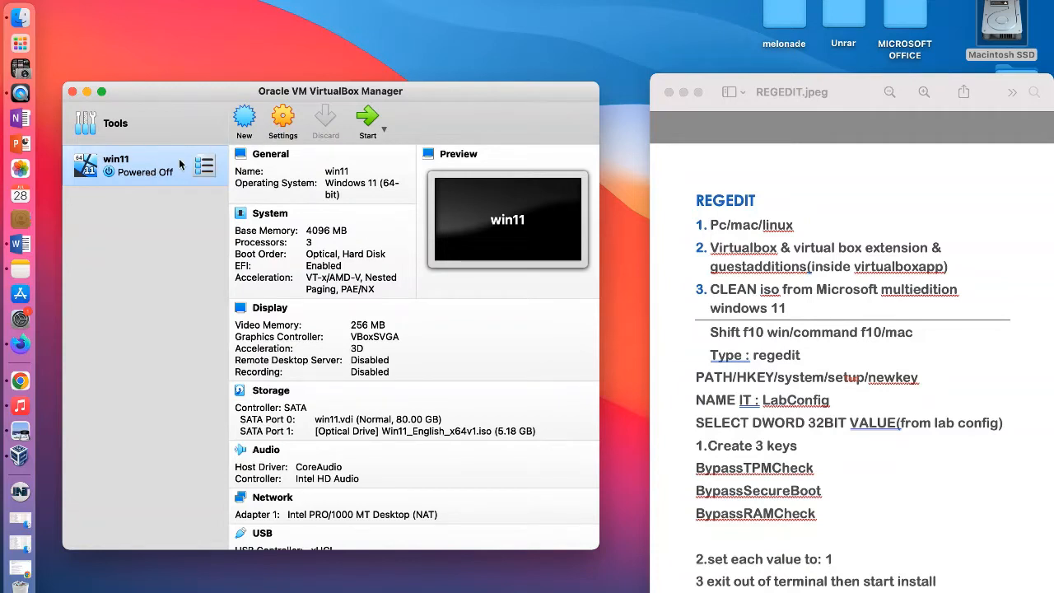
# Step: Remove the win11 virtual machine from the machine list without deleting its files
pyautogui.click(112, 0)
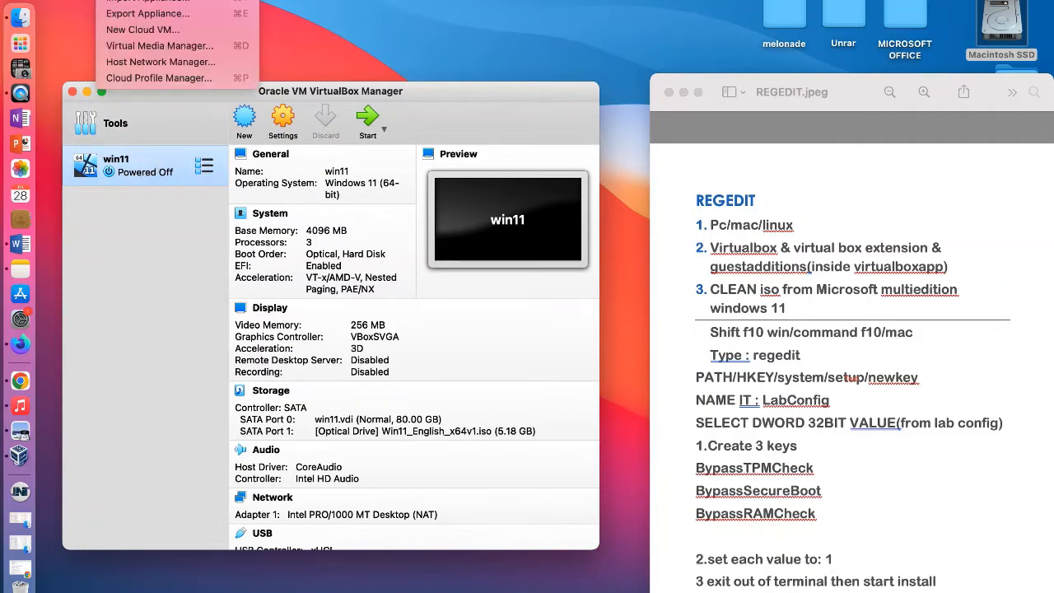
pyautogui.moveTo(150, 0)
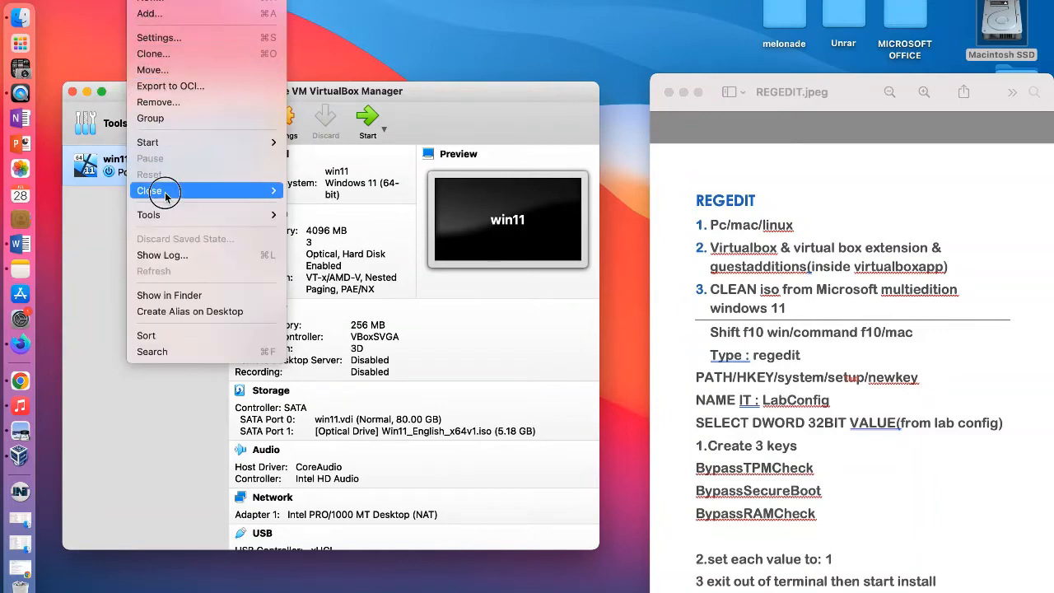
pyautogui.click(164, 103)
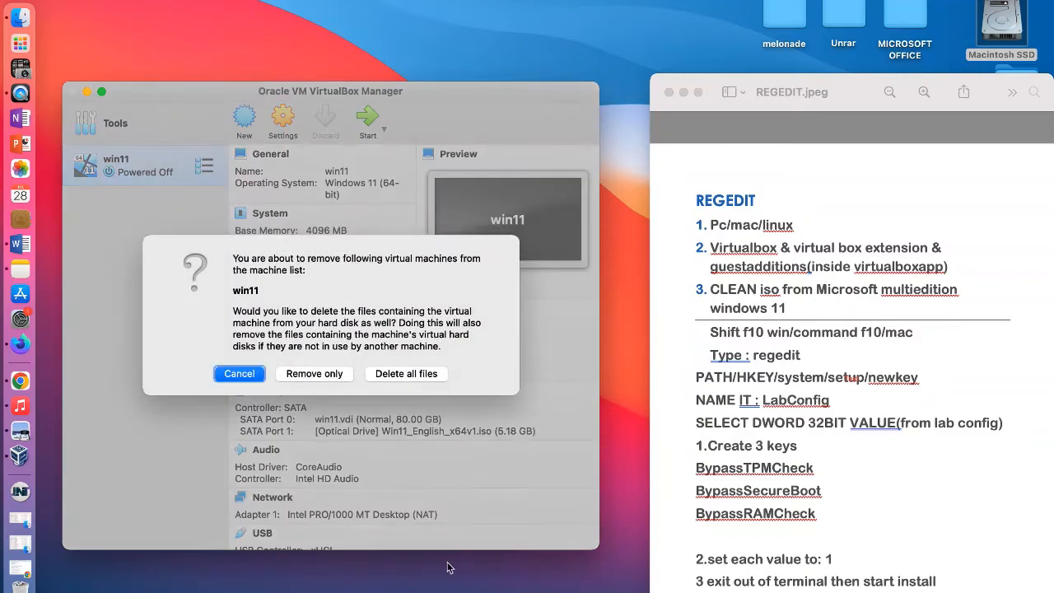
pyautogui.click(312, 373)
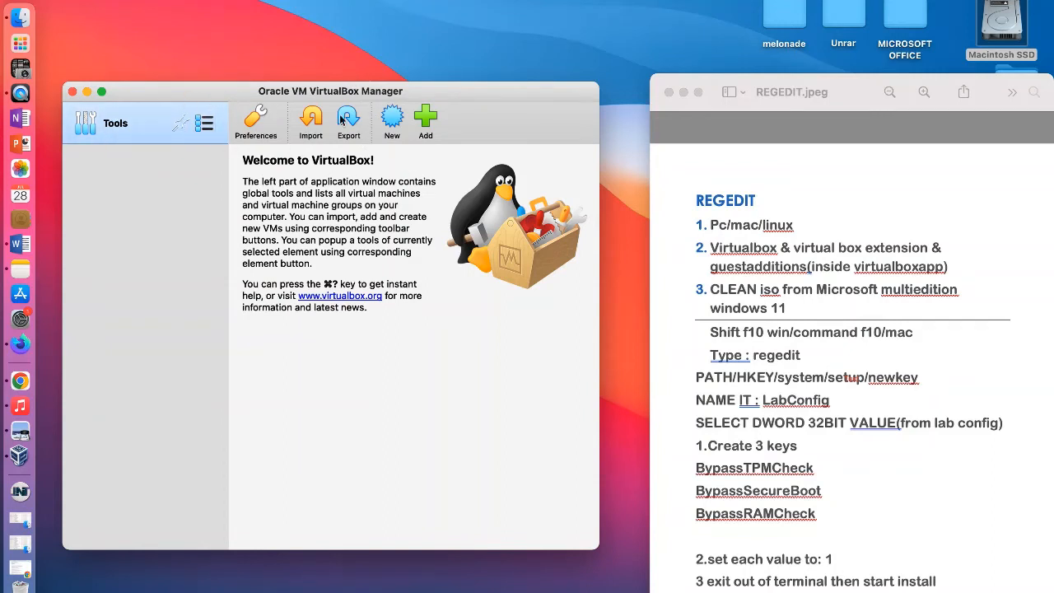
# Step: Start creating a new virtual machine and name it Windows 11
pyautogui.click(393, 123)
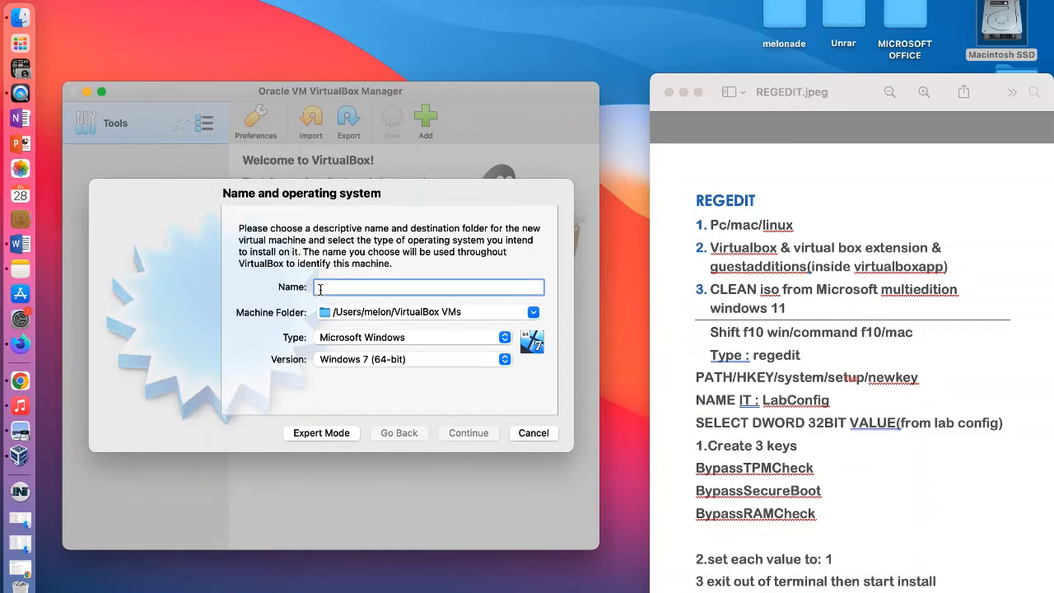
pyautogui.write('Wind')
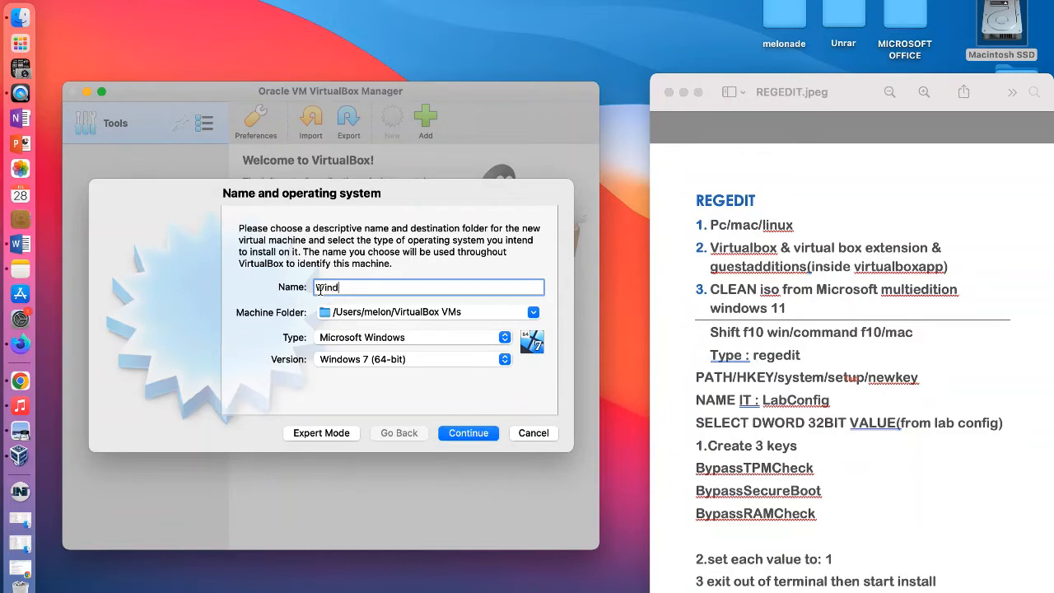
pyautogui.write('ows 11')
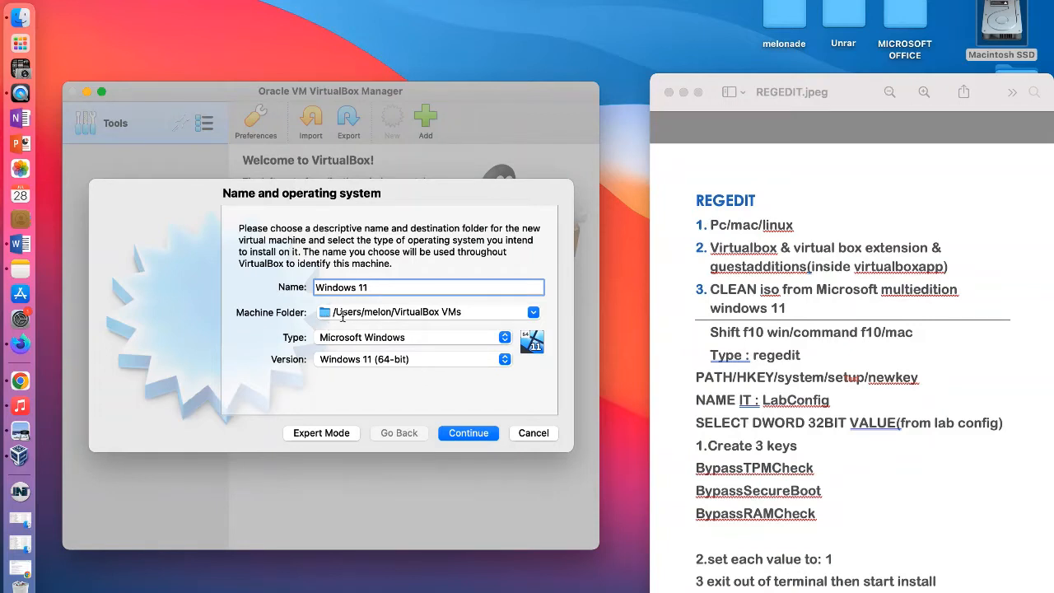
# Step: Try to continue the machine setup with the default VirtualBox VMs machine folder
pyautogui.click(535, 314)
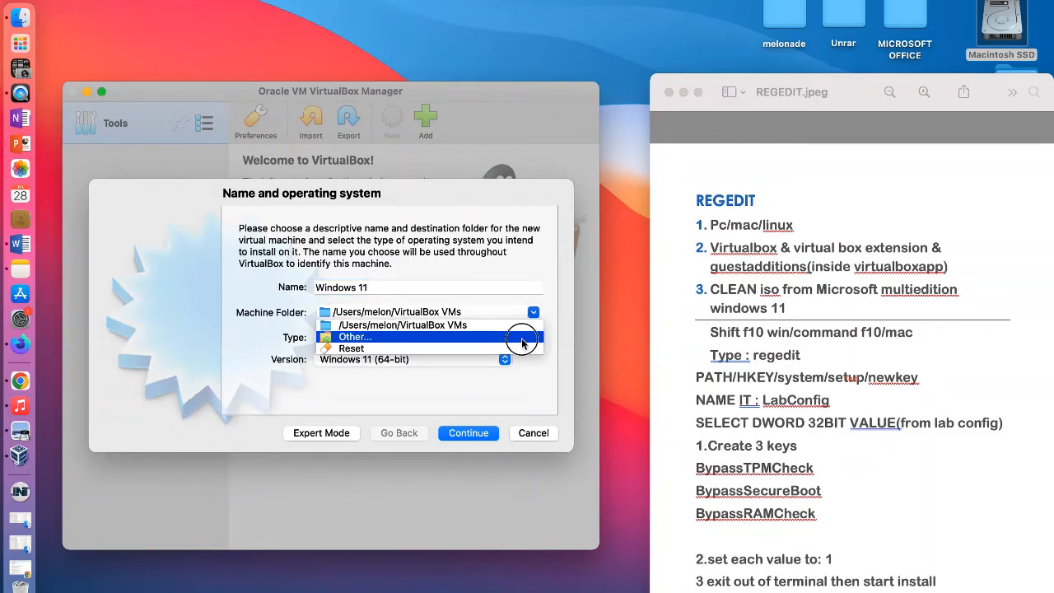
pyautogui.click(533, 314)
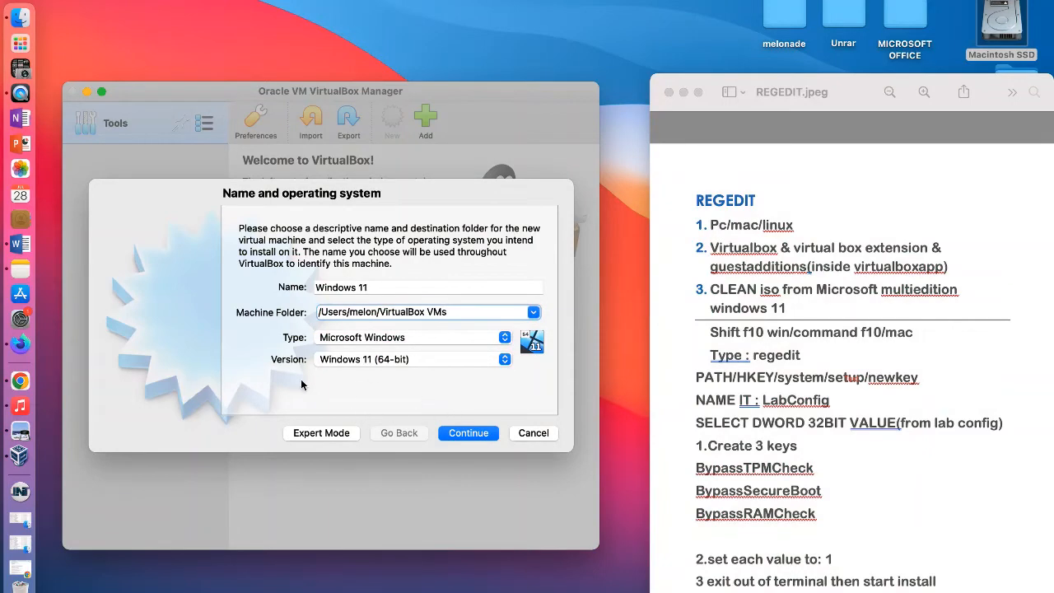
pyautogui.click(467, 432)
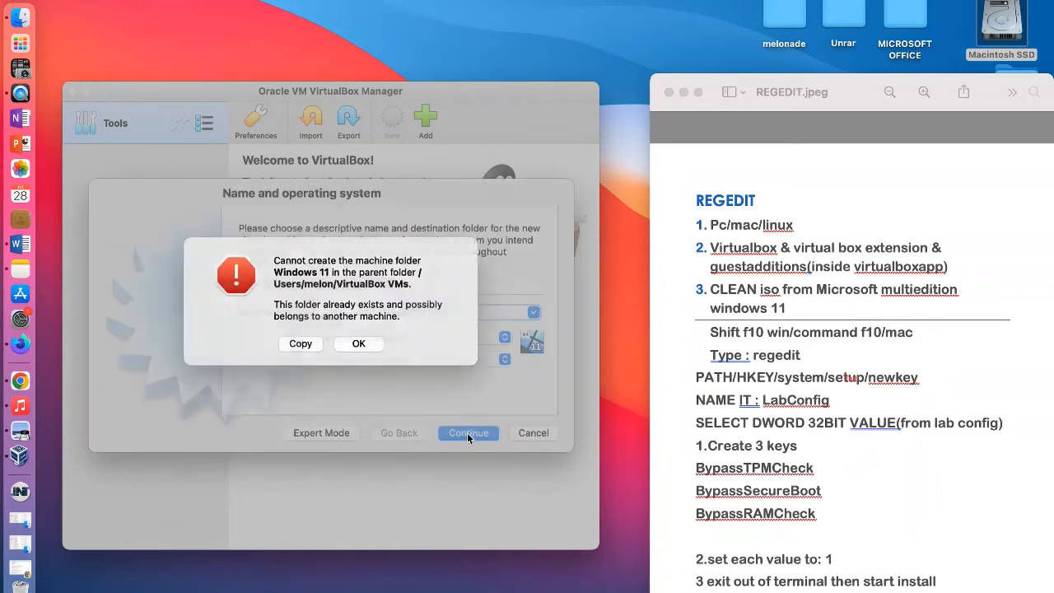
pyautogui.click(351, 359)
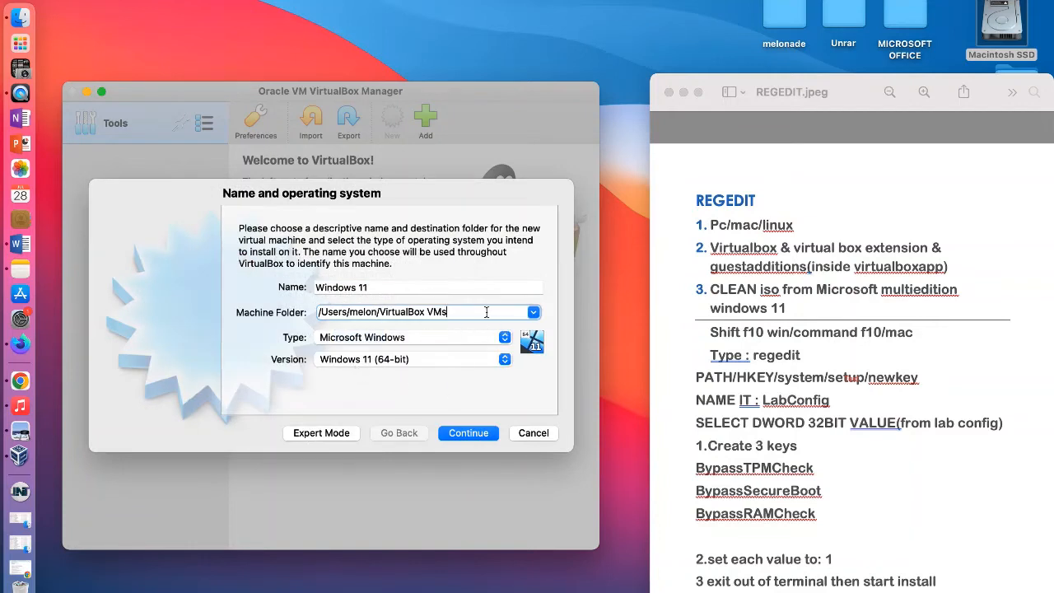
# Step: Browse for another machine folder and create a new folder named VirtualBoxVMs inside Documents
pyautogui.click(533, 312)
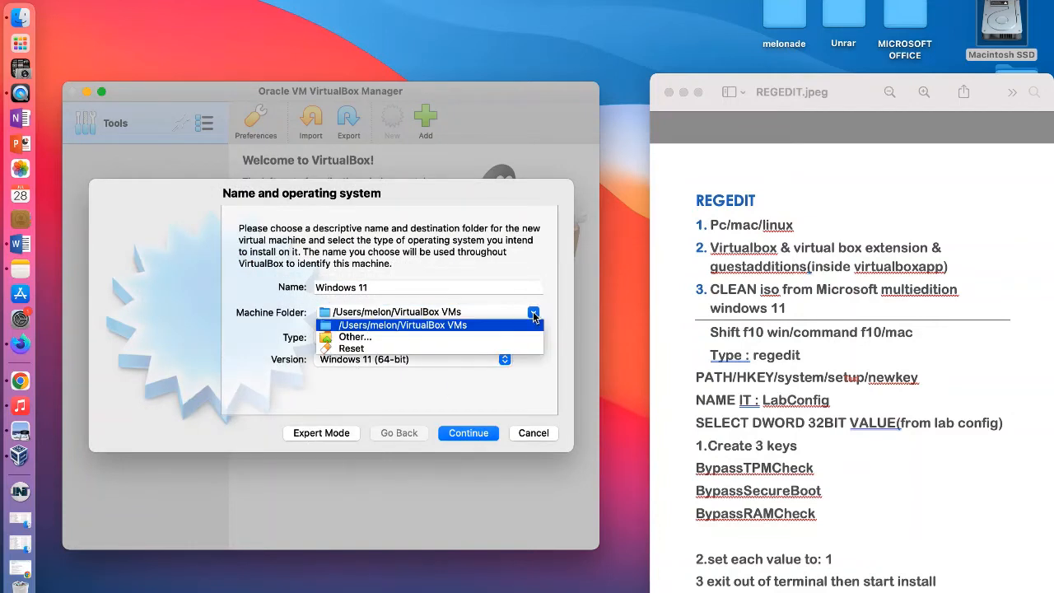
pyautogui.click(378, 339)
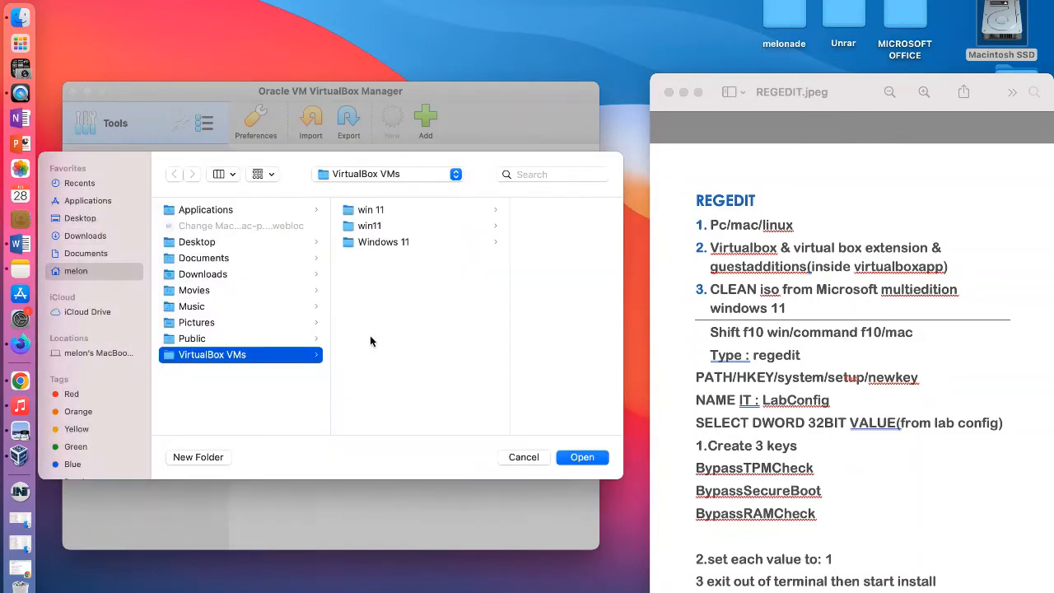
pyautogui.click(201, 261)
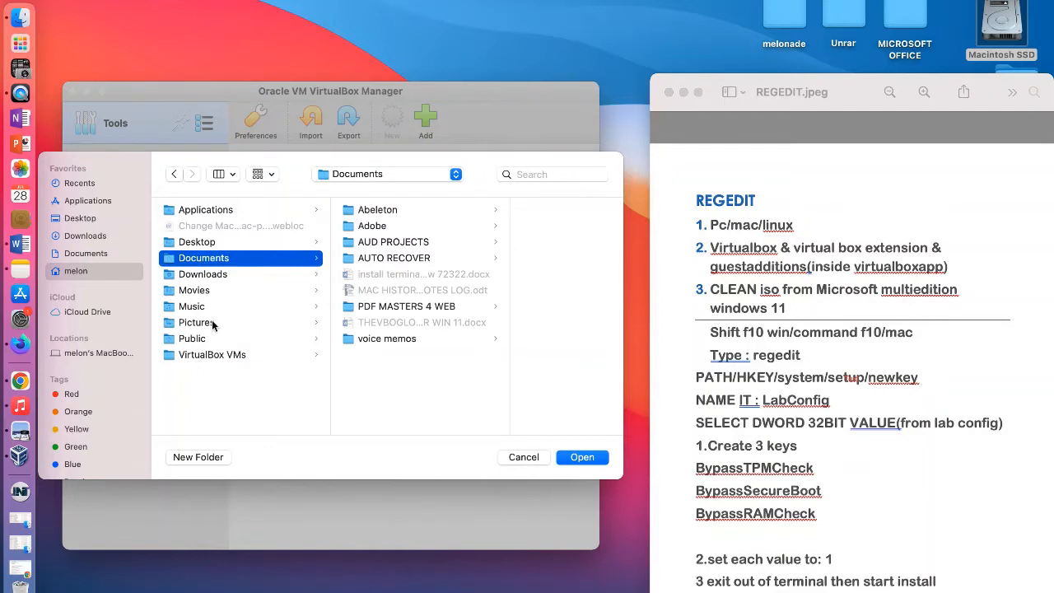
pyautogui.click(196, 458)
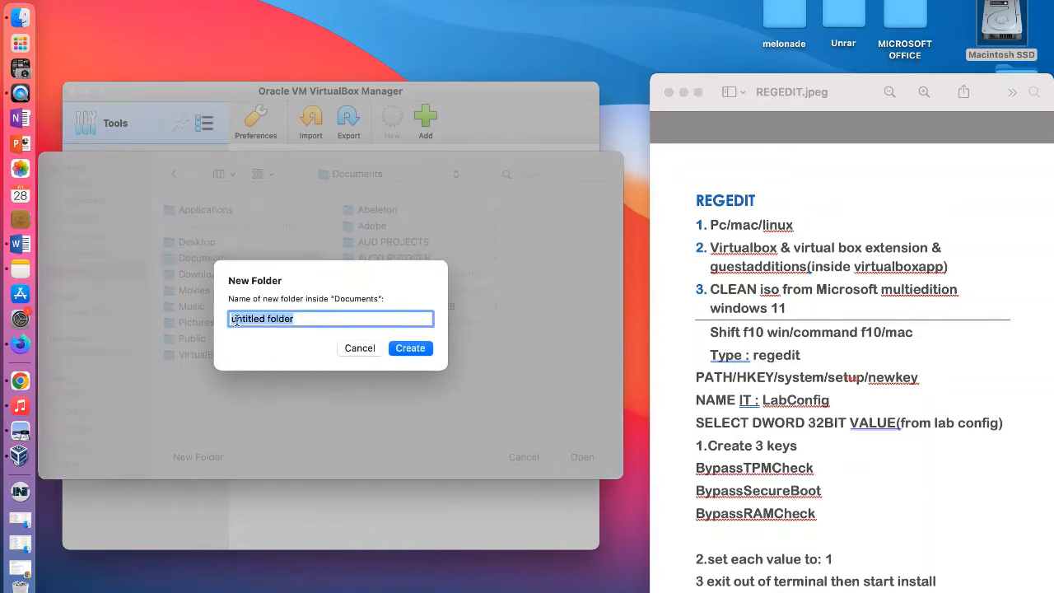
pyautogui.write('VIRT')
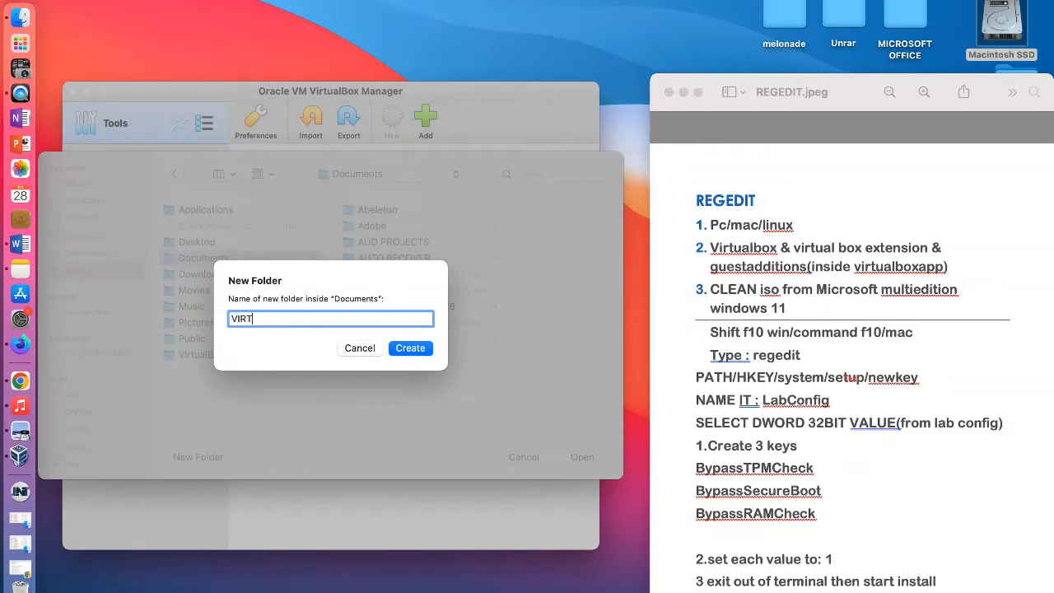
pyautogui.write('UAL')
pyautogui.press('BackSpace')
pyautogui.press('BackSpace')
pyautogui.press('BackSpace')
pyautogui.press('BackSpace')
pyautogui.press('BackSpace')
pyautogui.press('BackSpace')
pyautogui.write('irtualBx')
pyautogui.press('BackSpace')
pyautogui.press('BackSpace')
pyautogui.write('oxVMs')
pyautogui.click(262, 320)
pyautogui.write('B')
pyautogui.click(412, 349)
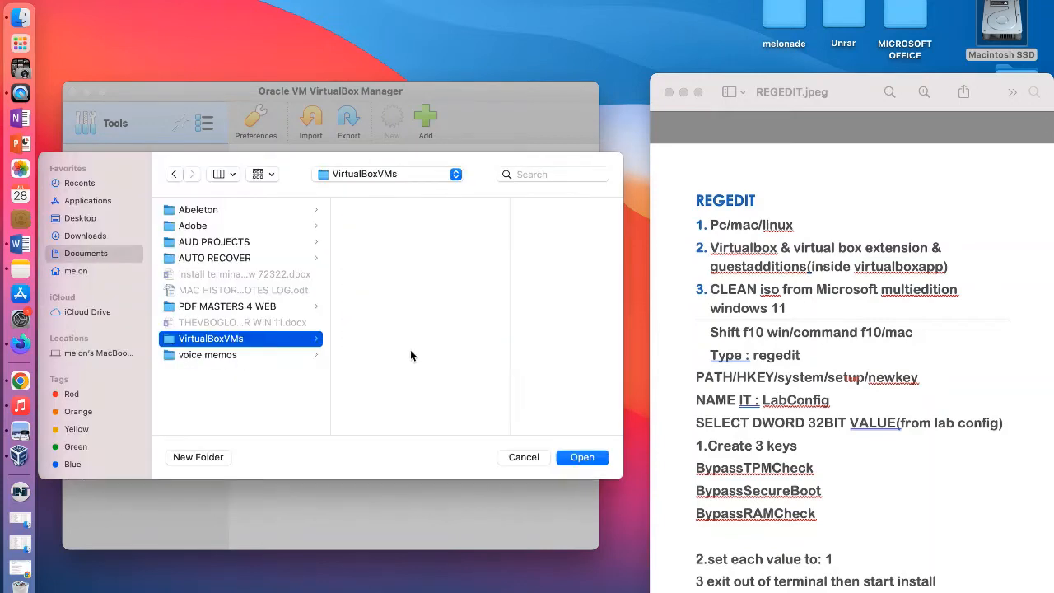
# Step: Use the new VirtualBoxVMs folder as the machine folder and accept Windows 11 (64-bit) with 4096 MB of memory
pyautogui.click(582, 457)
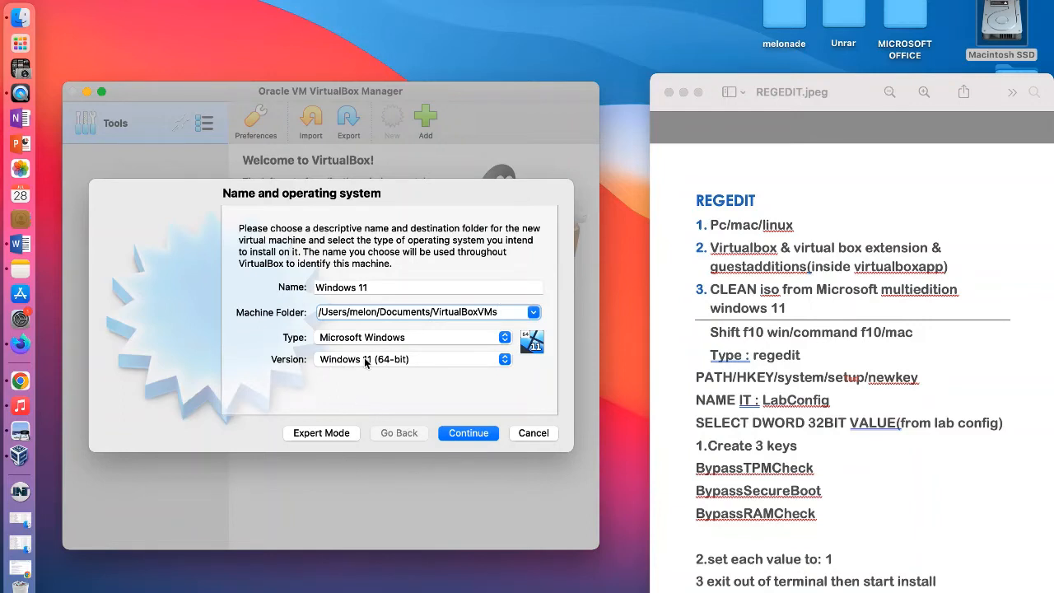
pyautogui.click(472, 441)
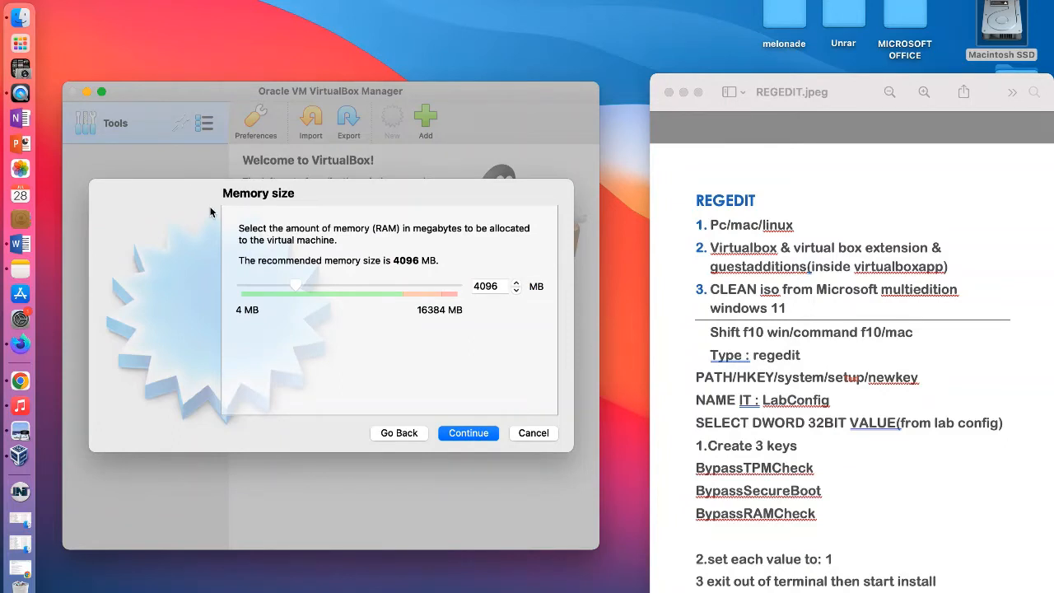
pyautogui.click(470, 439)
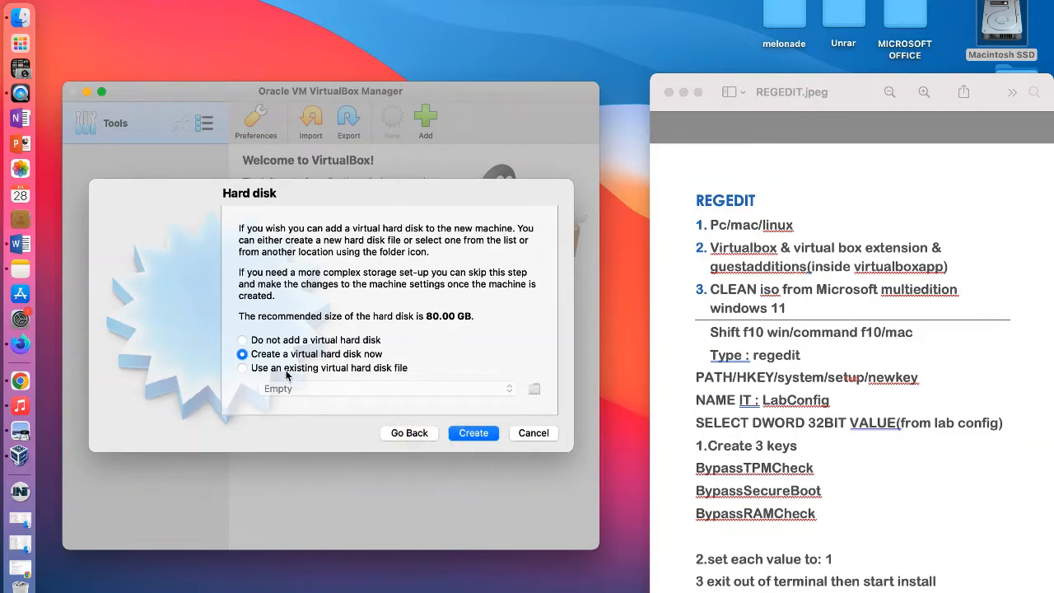
# Step: Choose to use an existing virtual hard disk file and start adding a disk image from the Mac's folders
pyautogui.click(245, 368)
pyautogui.click(510, 391)
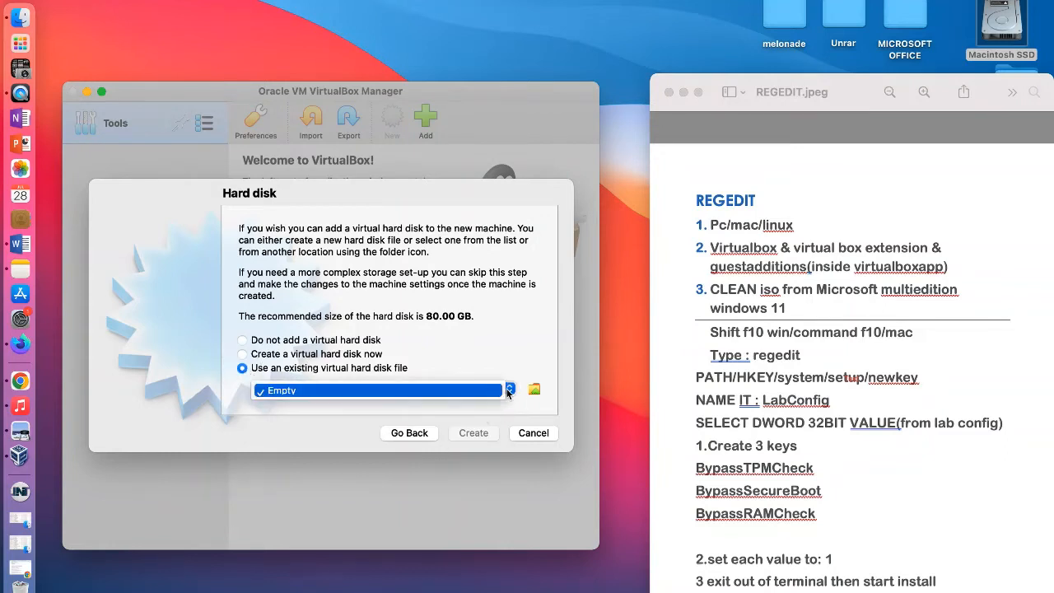
pyautogui.click(535, 390)
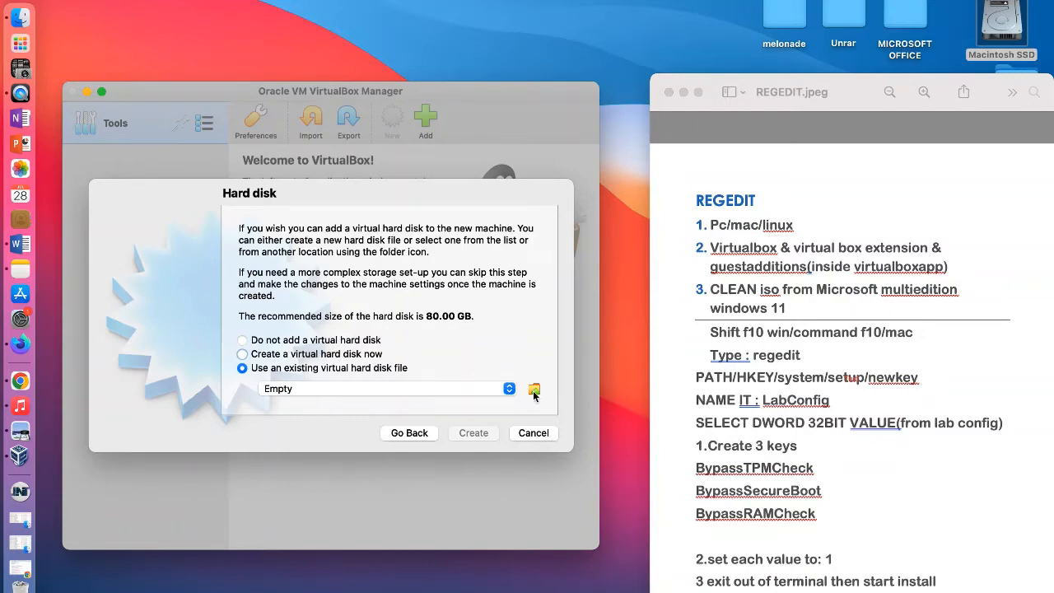
pyautogui.click(535, 391)
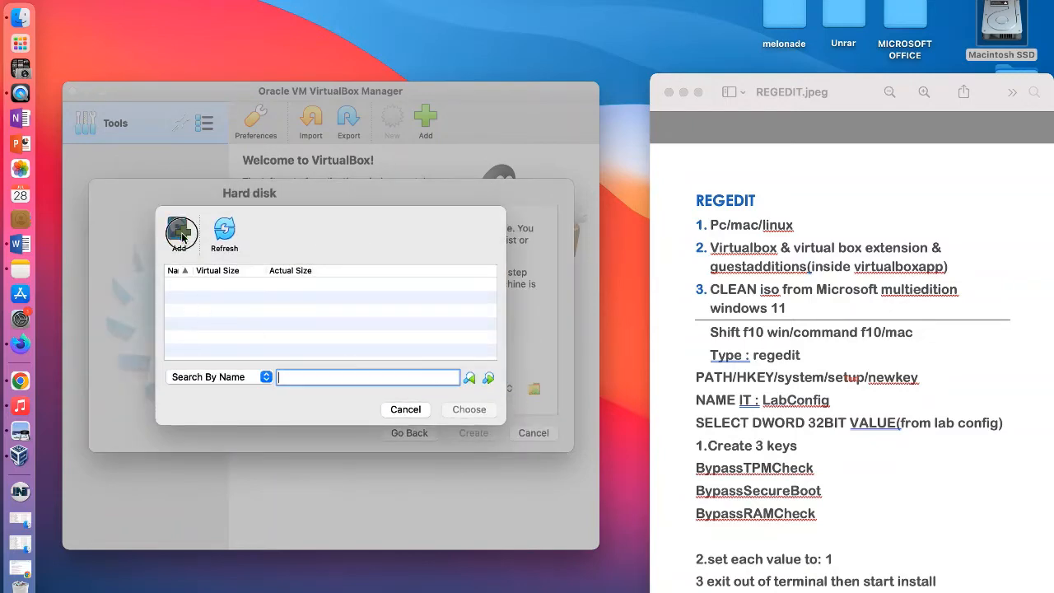
pyautogui.click(183, 236)
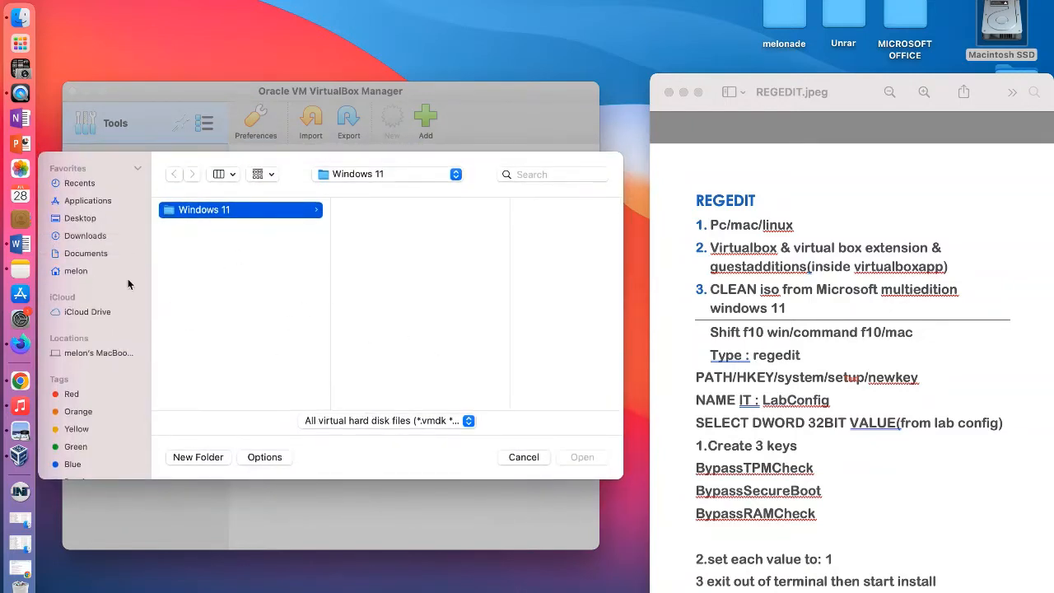
# Step: Browse for the disk image in the VirtualBox VMs folder of the home folder
pyautogui.click(93, 203)
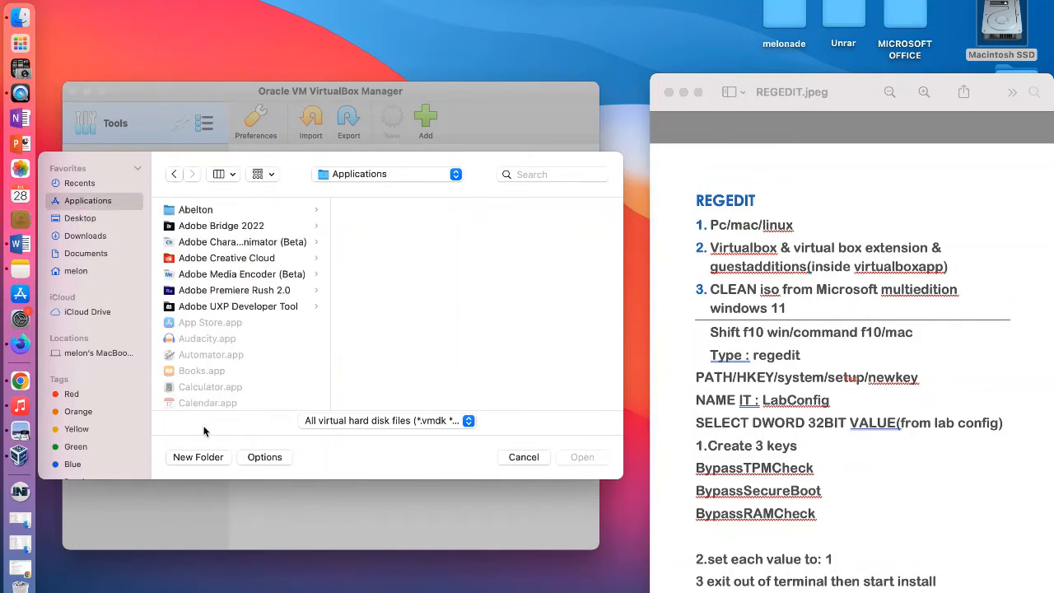
pyautogui.scroll(-15, 236, 366)
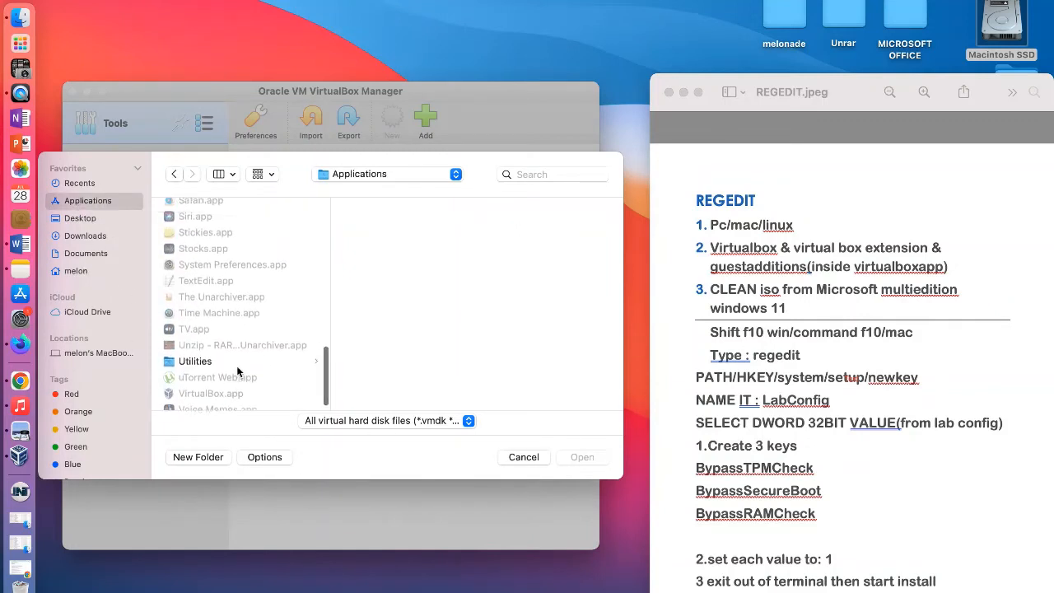
pyautogui.scroll(15, 238, 372)
pyautogui.click(76, 256)
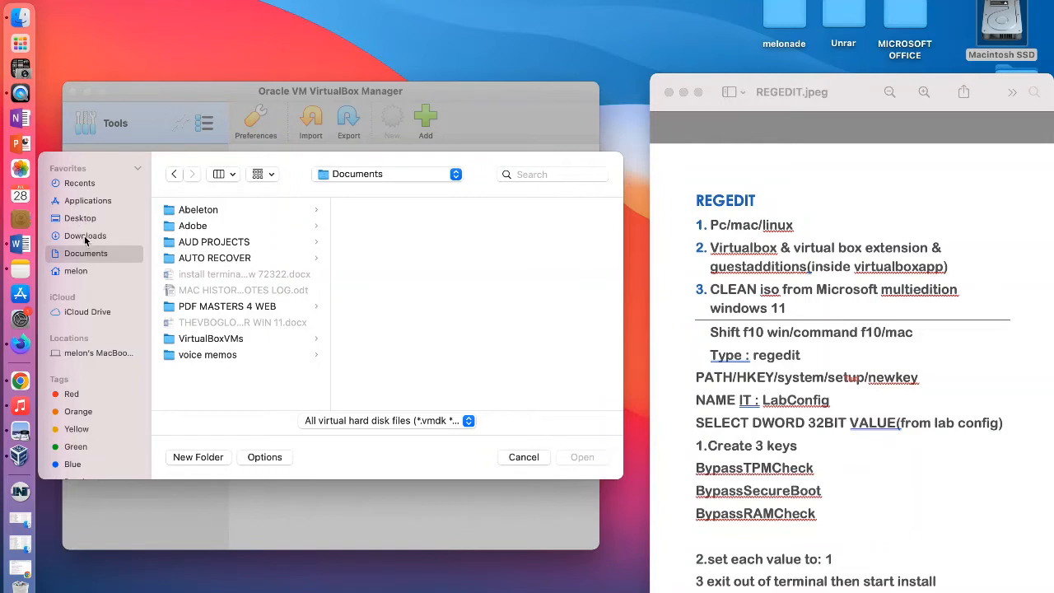
pyautogui.click(77, 277)
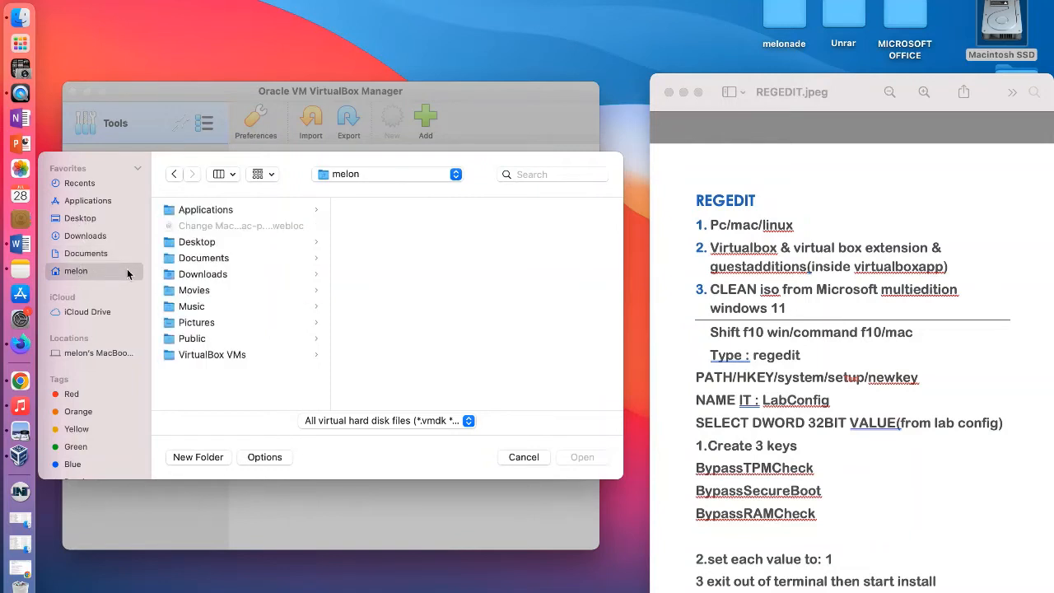
pyautogui.click(209, 355)
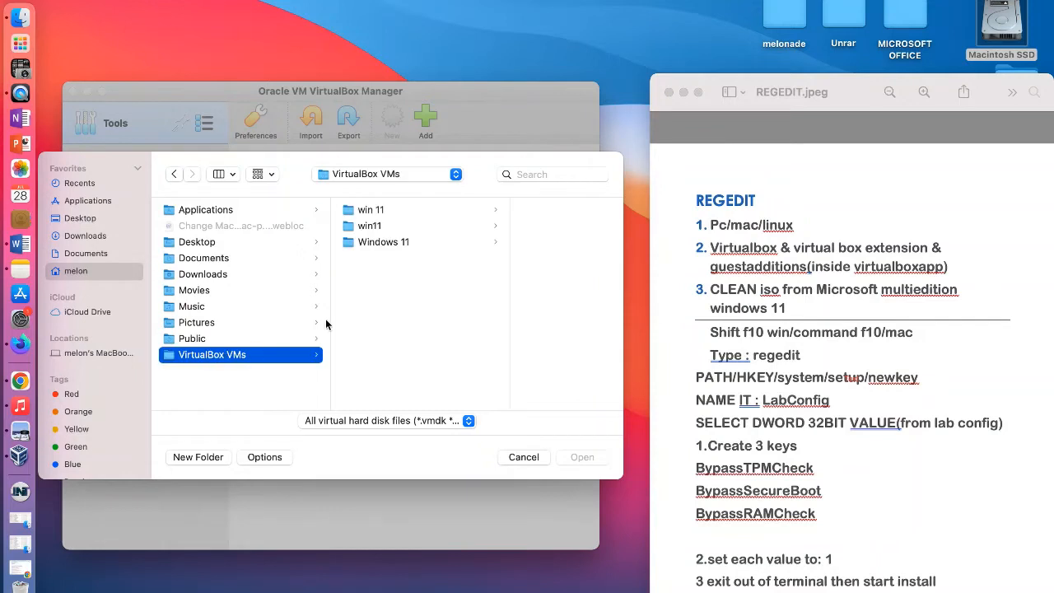
# Step: Compare the disk images win 11.vdi and win11.vdi in the win 11 and win11 subfolders
pyautogui.click(368, 211)
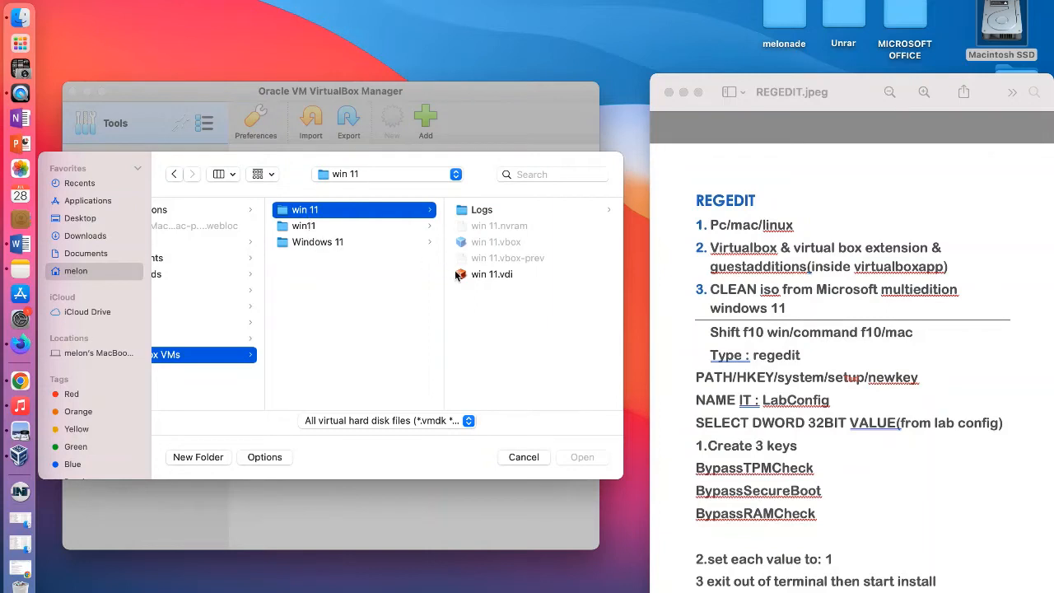
pyautogui.click(488, 275)
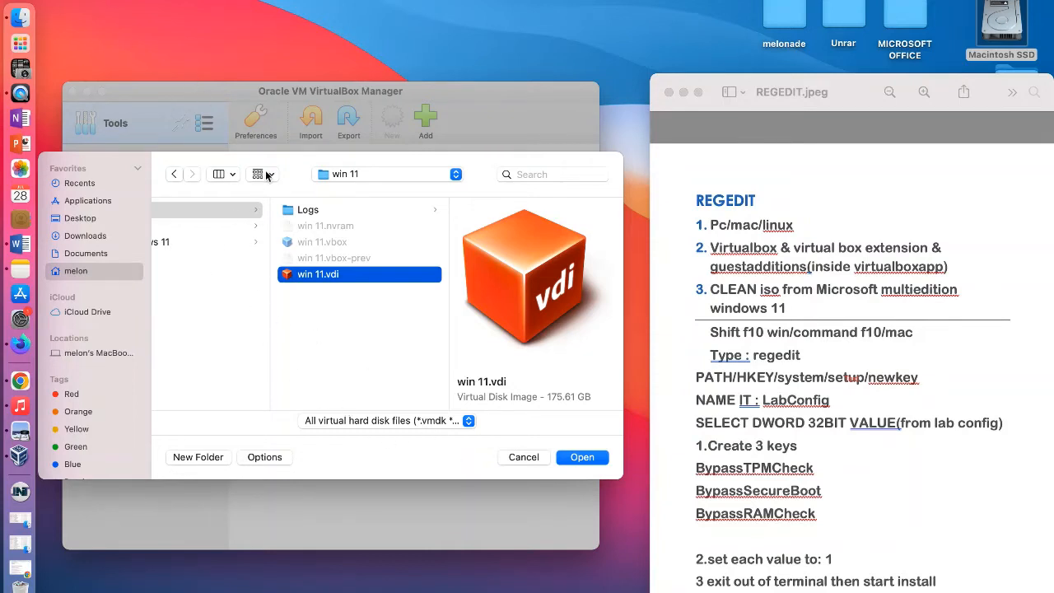
pyautogui.click(175, 174)
pyautogui.click(375, 227)
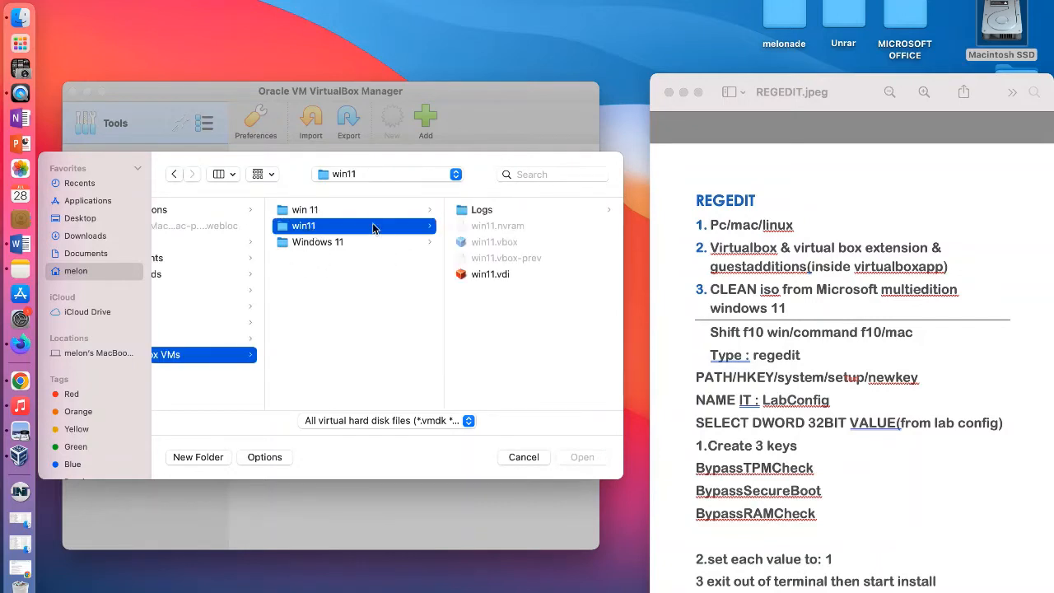
pyautogui.click(543, 274)
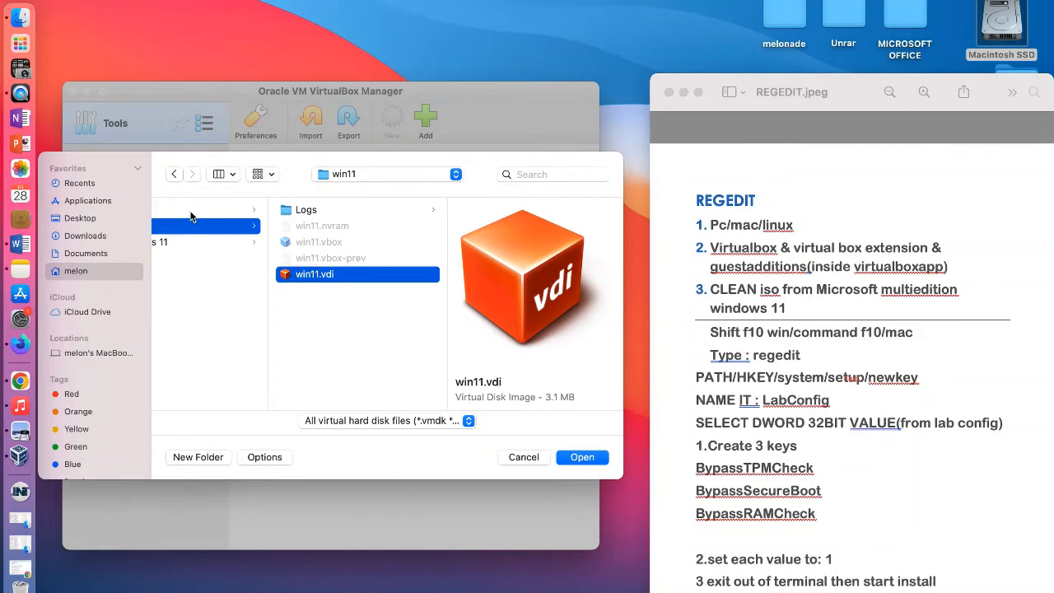
pyautogui.click(176, 175)
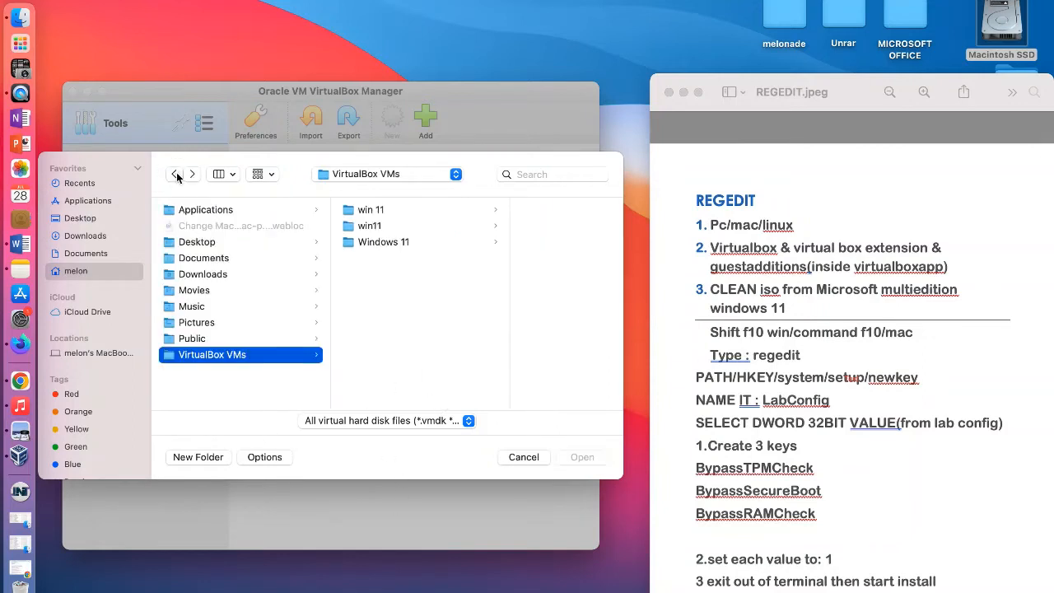
# Step: Add win 11.vdi from the win 11 folder as the machine's hard disk and create the machine
pyautogui.click(370, 211)
pyautogui.click(489, 275)
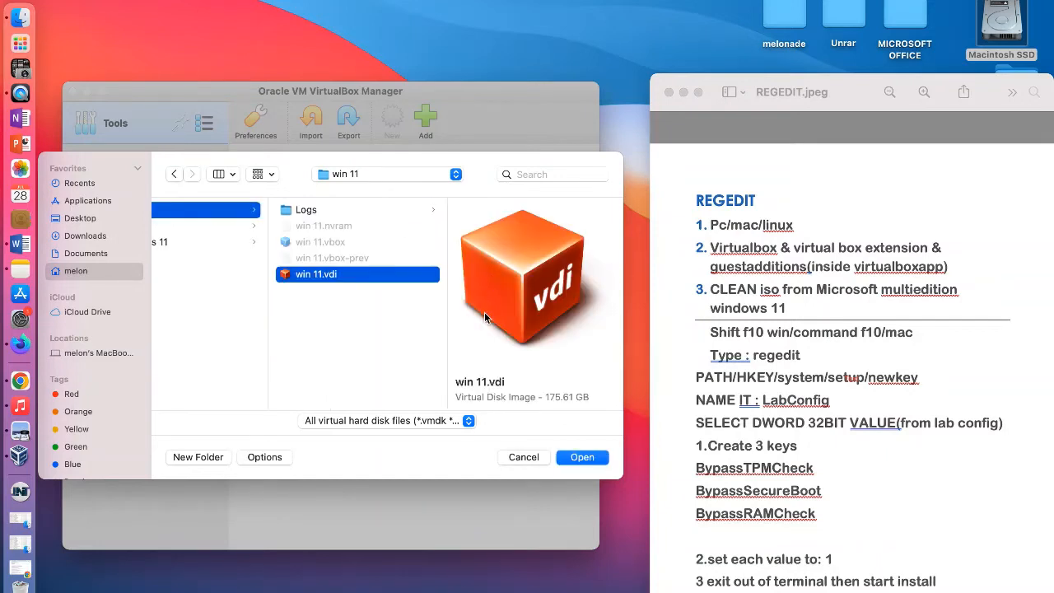
pyautogui.click(583, 458)
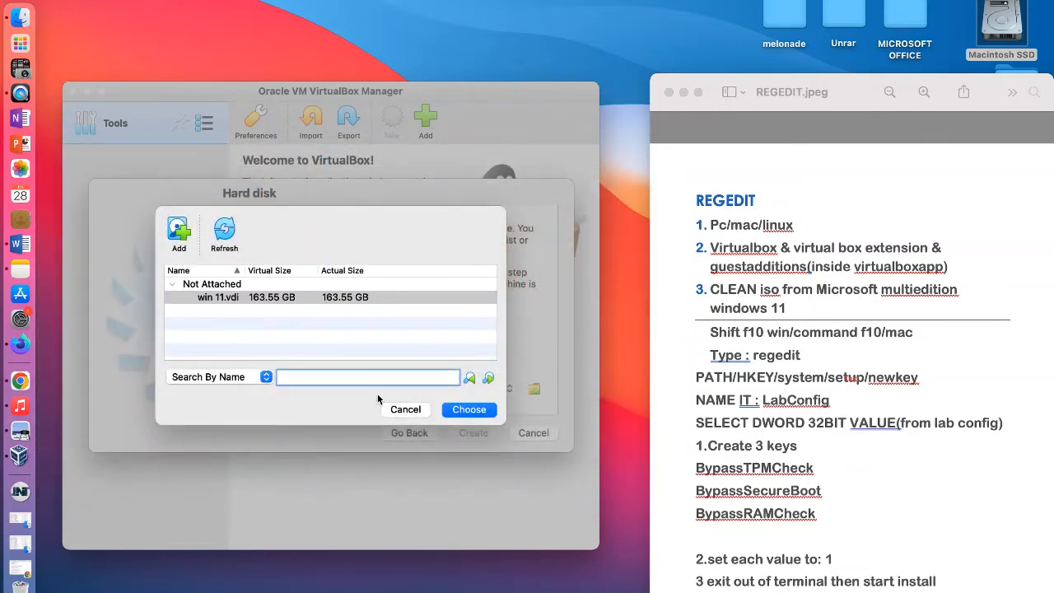
pyautogui.click(449, 411)
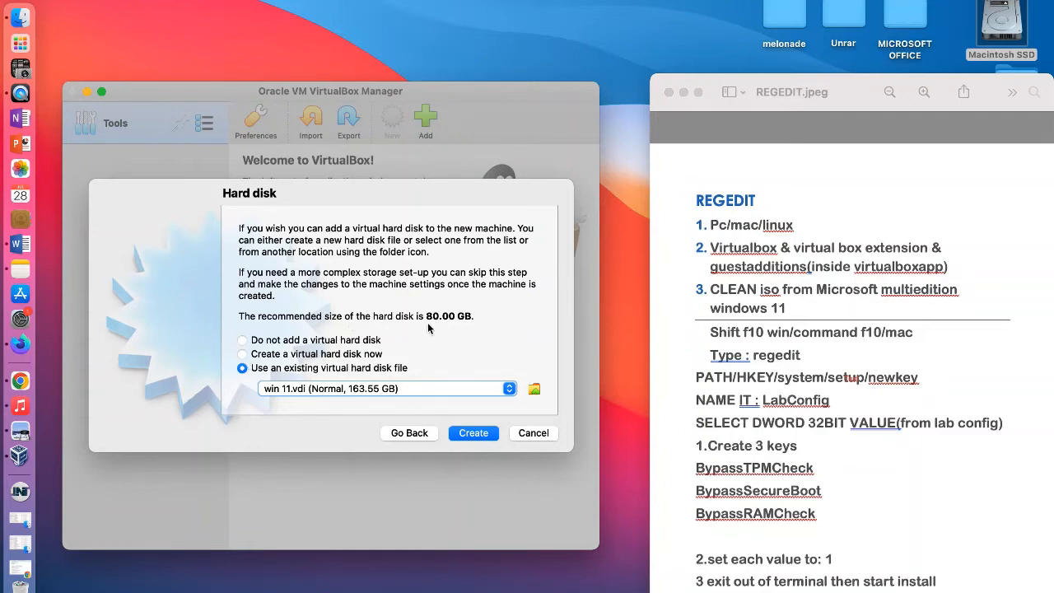
pyautogui.click(474, 433)
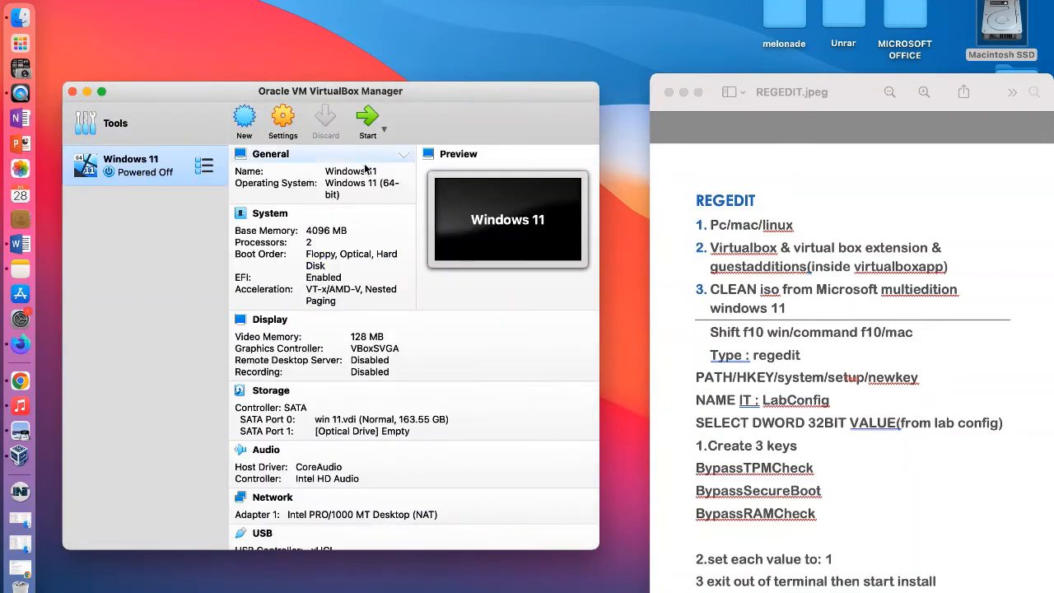
# Step: Remove Floppy from the boot order in the Windows 11 machine's system settings
pyautogui.click(281, 121)
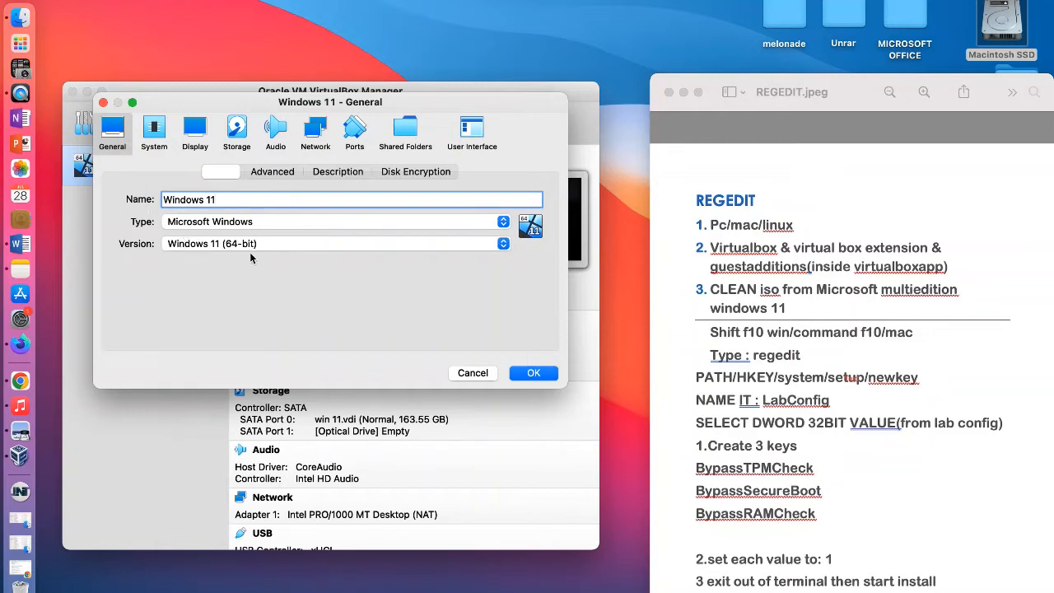
pyautogui.click(161, 135)
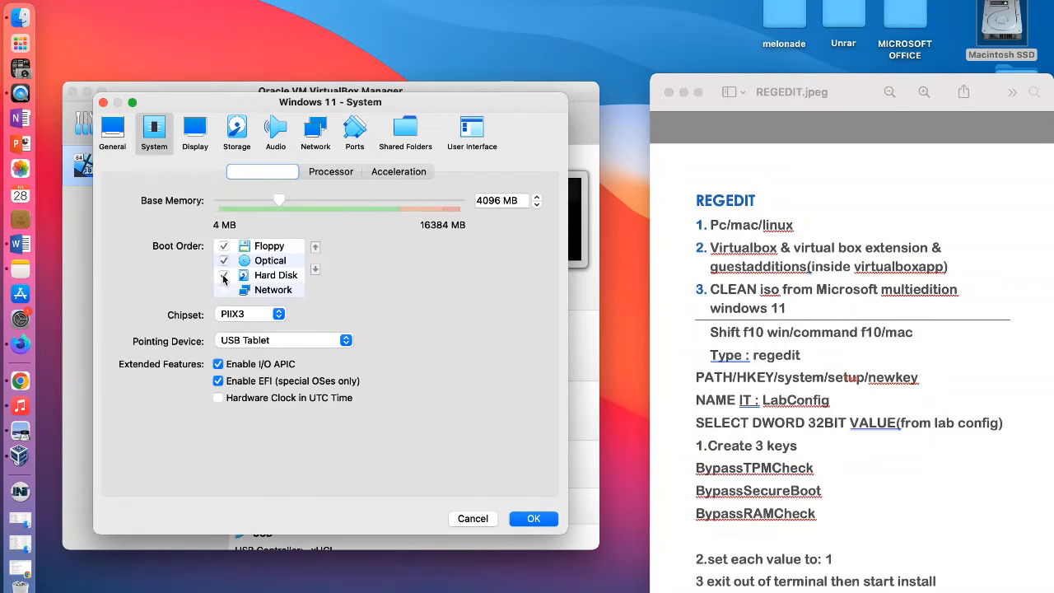
pyautogui.click(224, 246)
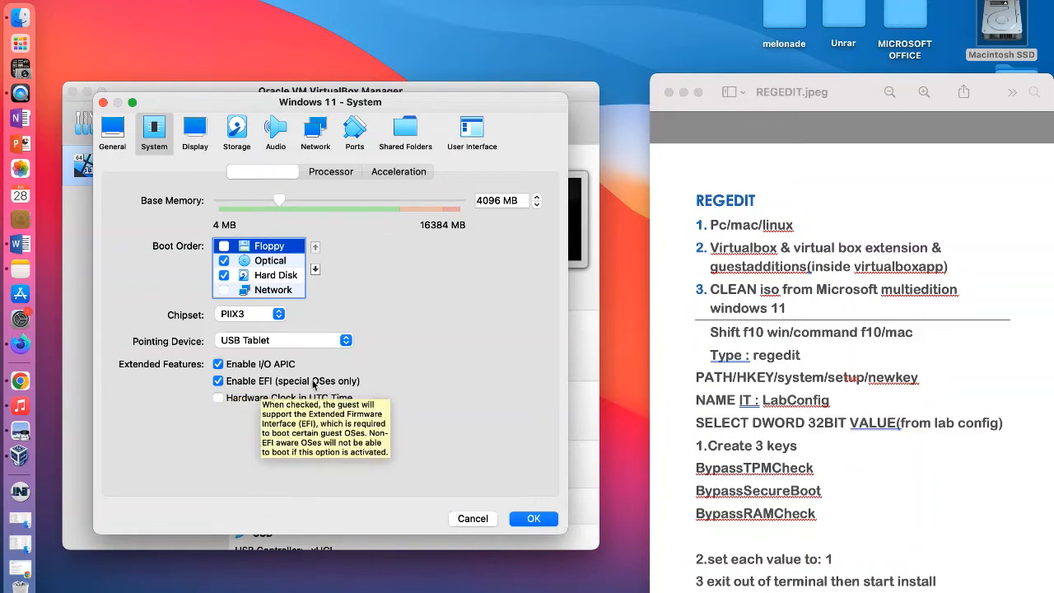
# Step: Give the machine 3 processors, enable PAE/NX and check the acceleration settings
pyautogui.click(328, 173)
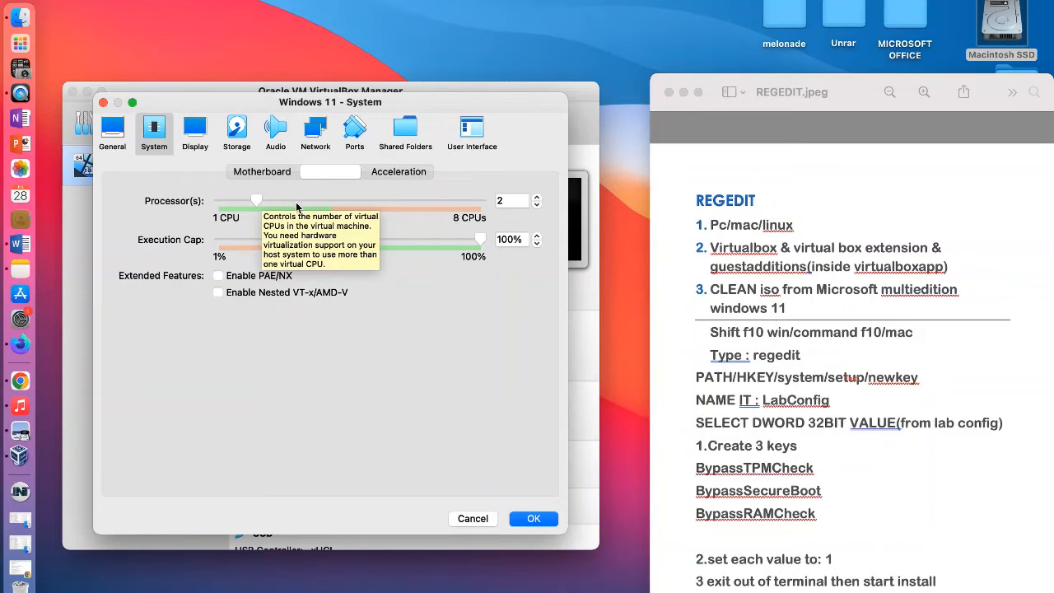
pyautogui.moveTo(257, 201); pyautogui.dragTo(282, 203)
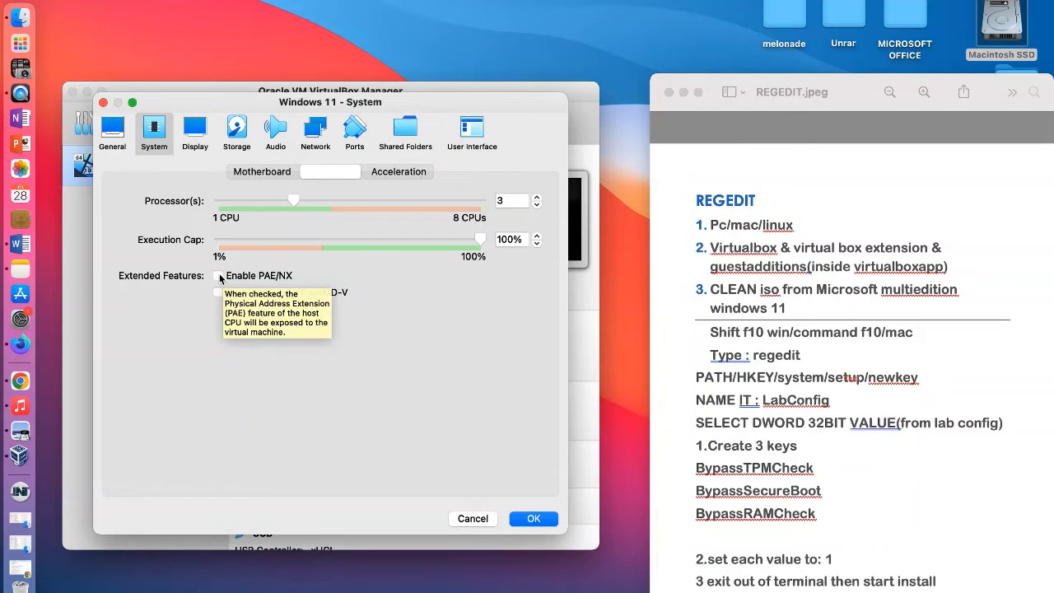
pyautogui.click(218, 276)
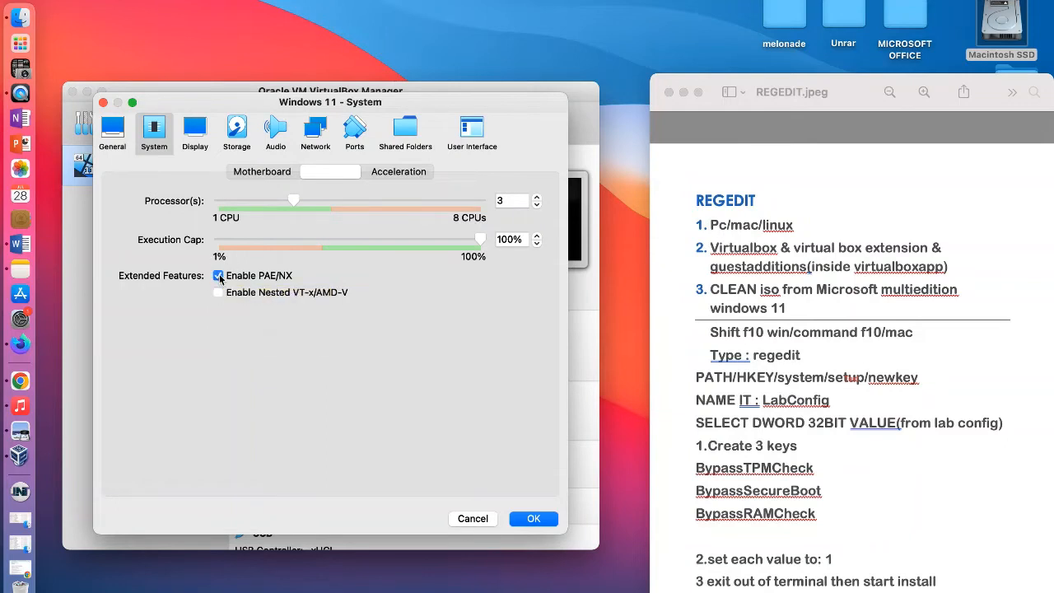
pyautogui.click(394, 173)
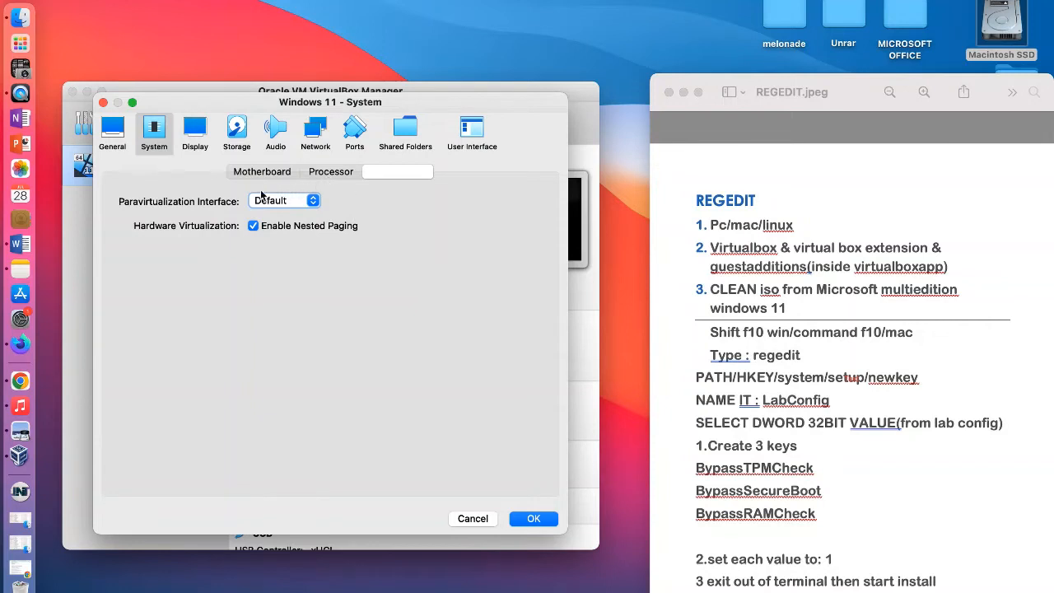
# Step: Enable 3D acceleration for the machine's display and raise the video memory to 256 MB
pyautogui.click(195, 130)
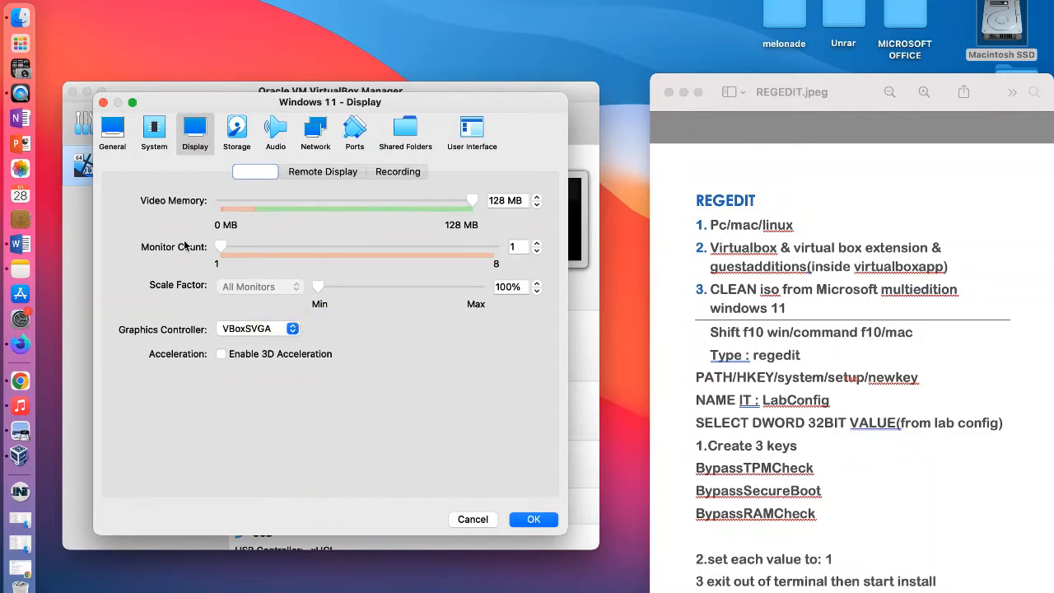
pyautogui.click(224, 355)
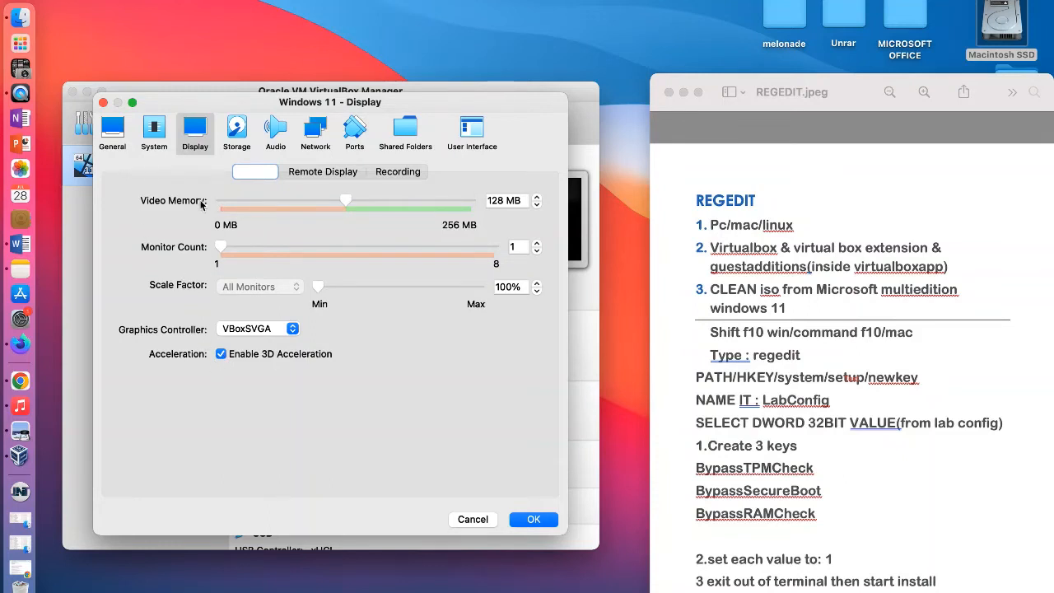
pyautogui.moveTo(346, 204); pyautogui.dragTo(479, 202)
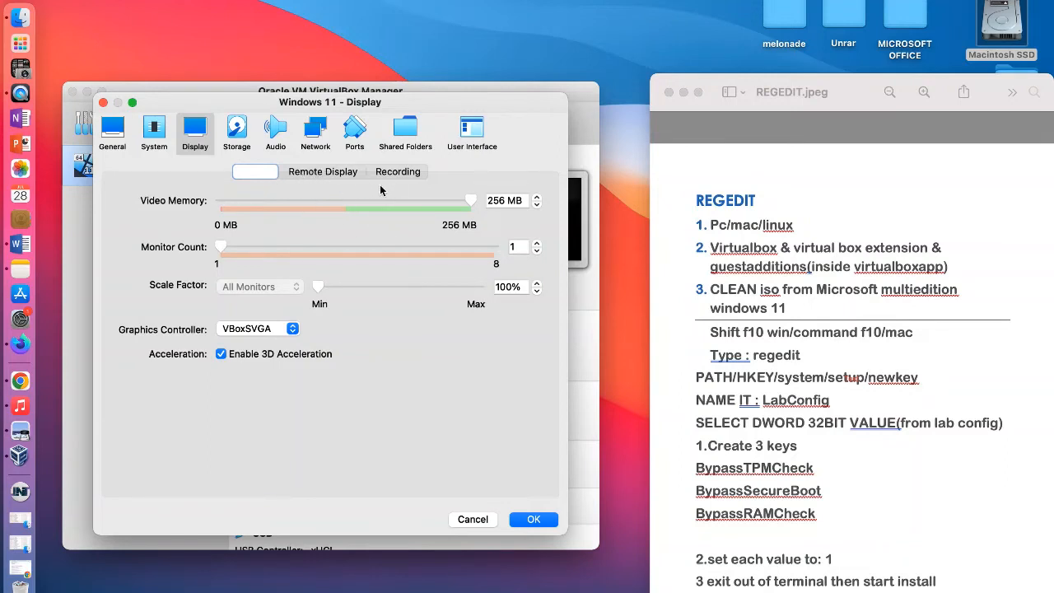
# Step: Load Win11_English_x64v1.iso from Downloads into the empty optical drive on the SATA controller
pyautogui.click(237, 130)
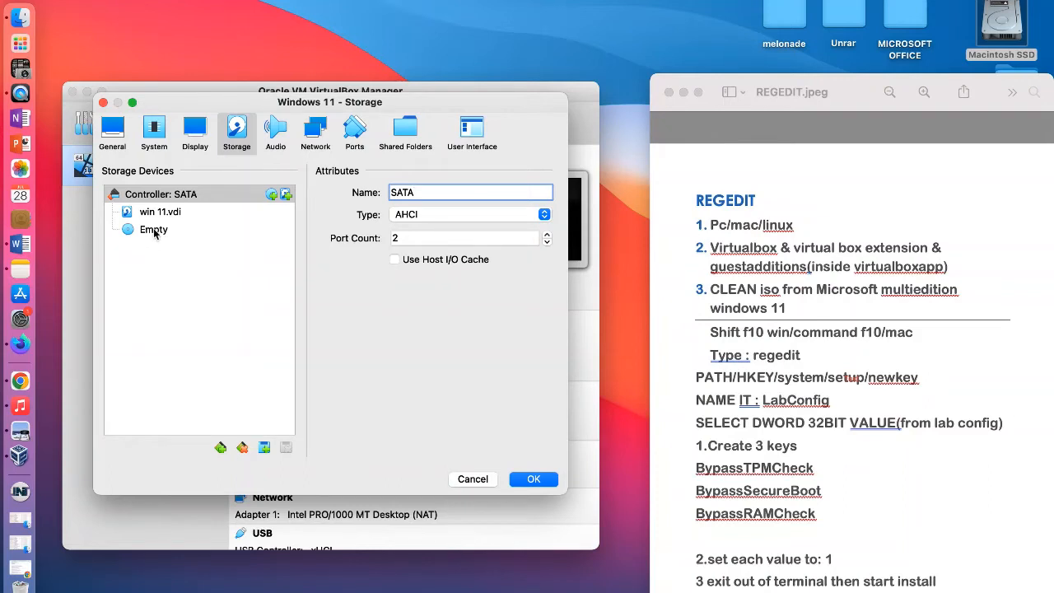
pyautogui.click(153, 232)
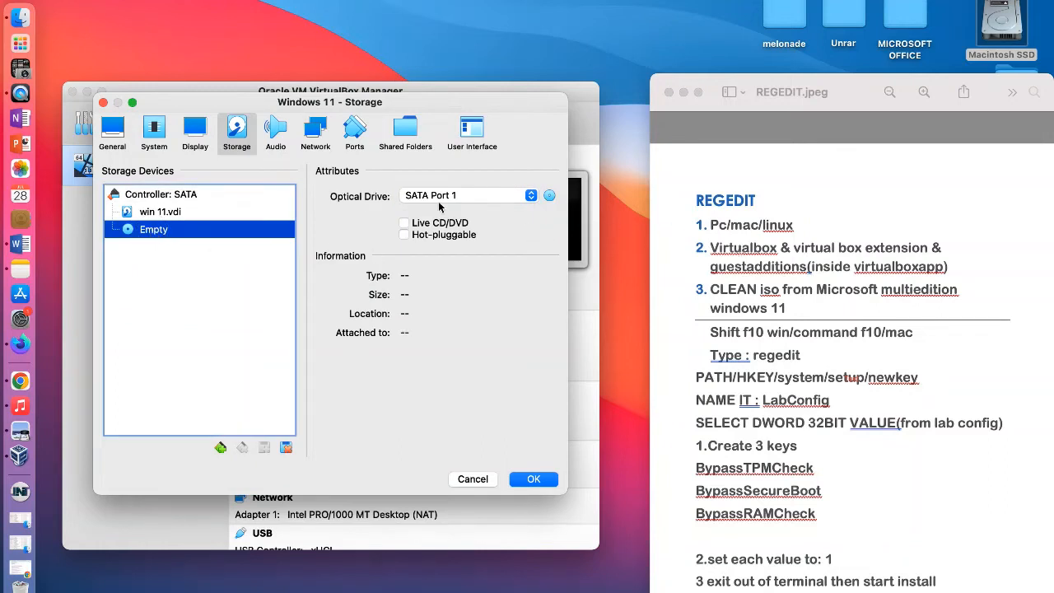
pyautogui.click(550, 197)
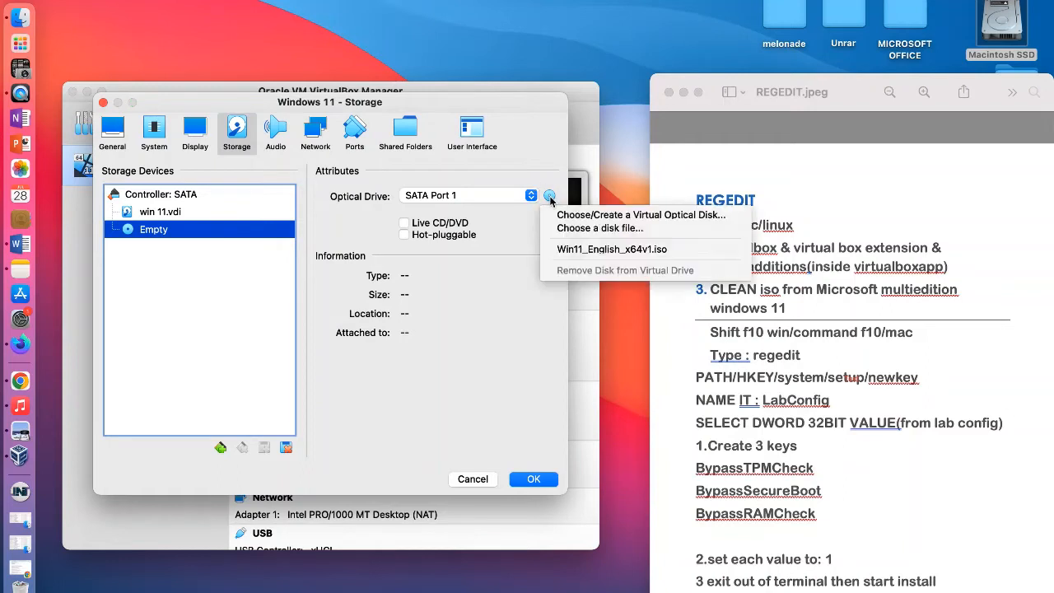
pyautogui.click(593, 229)
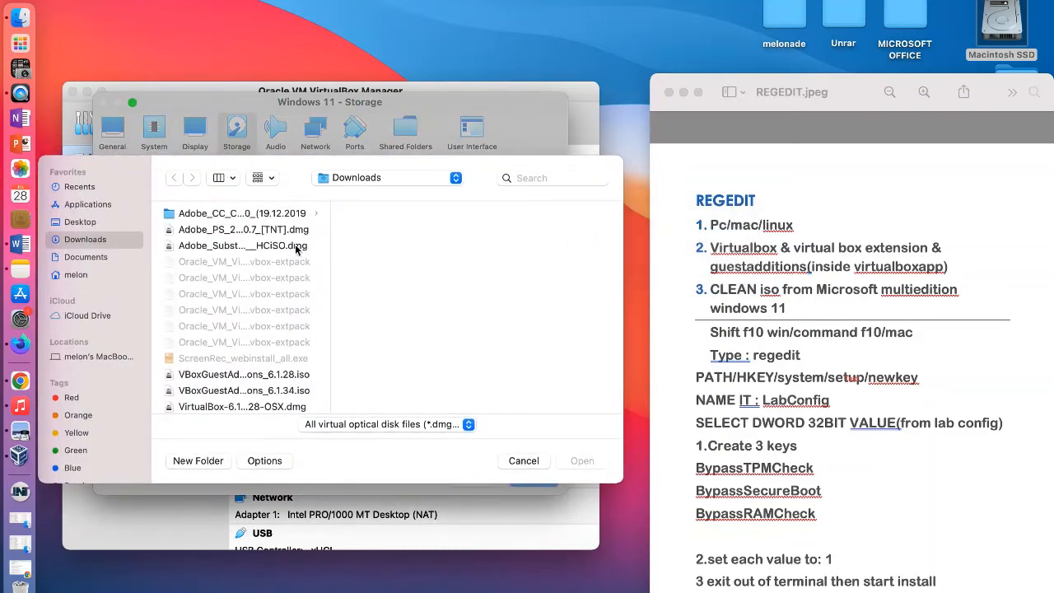
pyautogui.click(81, 222)
pyautogui.moveTo(82, 225); pyautogui.dragTo(86, 205)
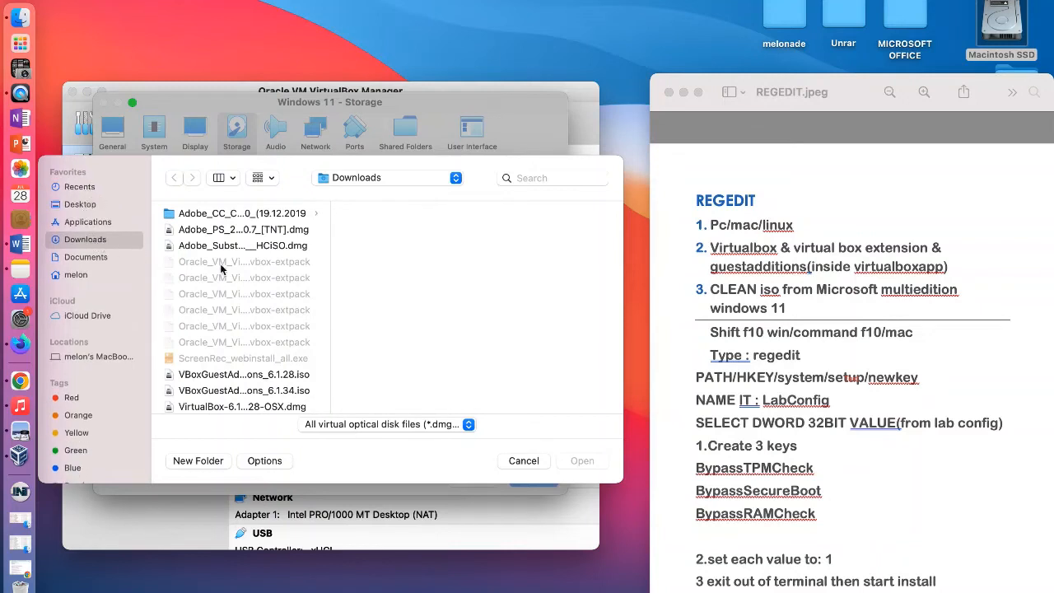
pyautogui.scroll(-4, 317, 309)
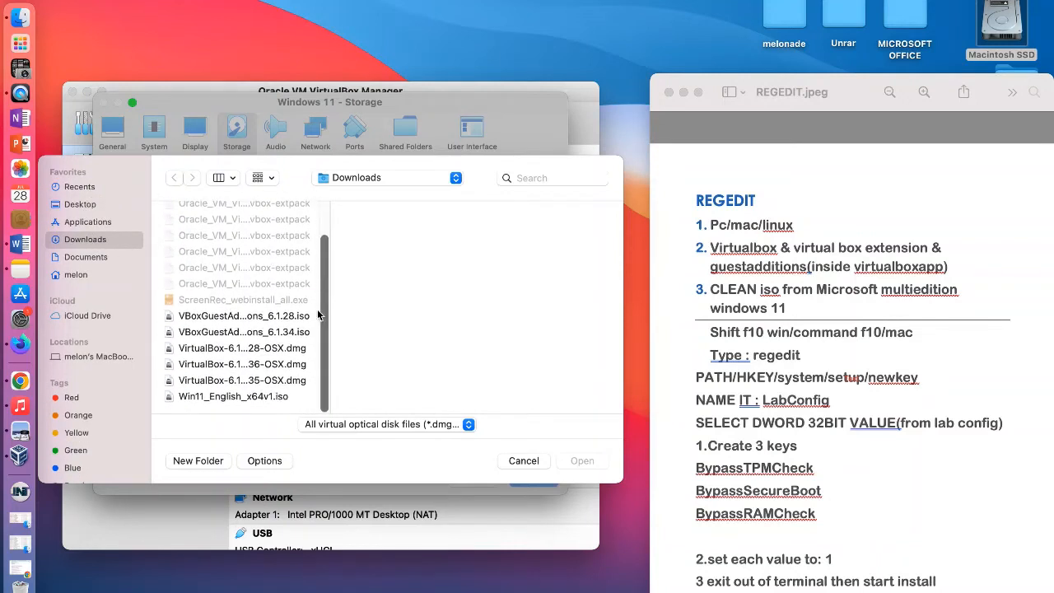
pyautogui.click(225, 399)
pyautogui.click(575, 463)
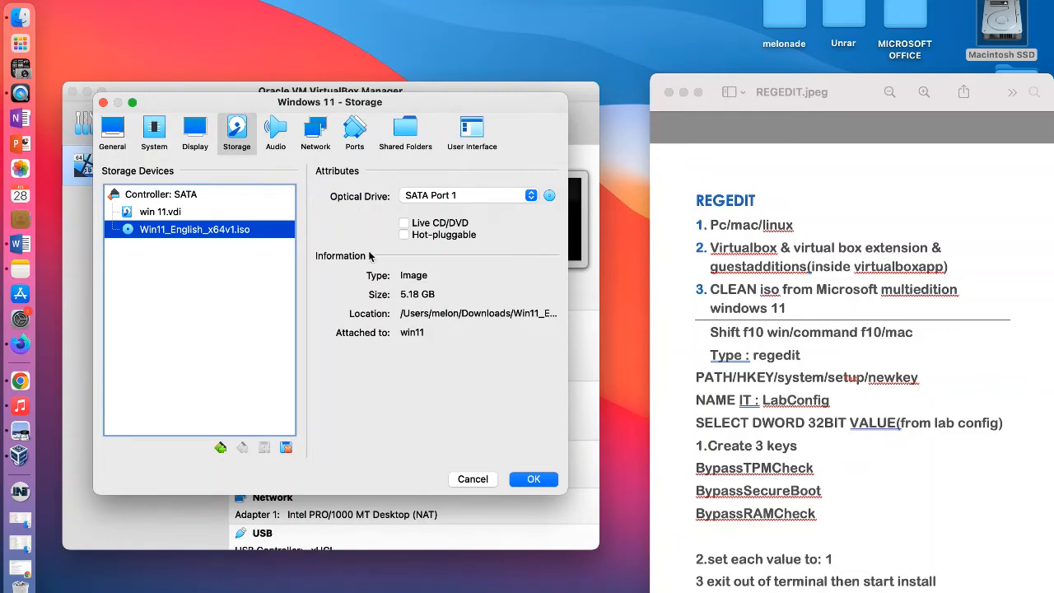
# Step: Enable Live CD/DVD for the Windows 11 image's optical drive and go through the audio, network, ports and shared folder settings
pyautogui.click(405, 224)
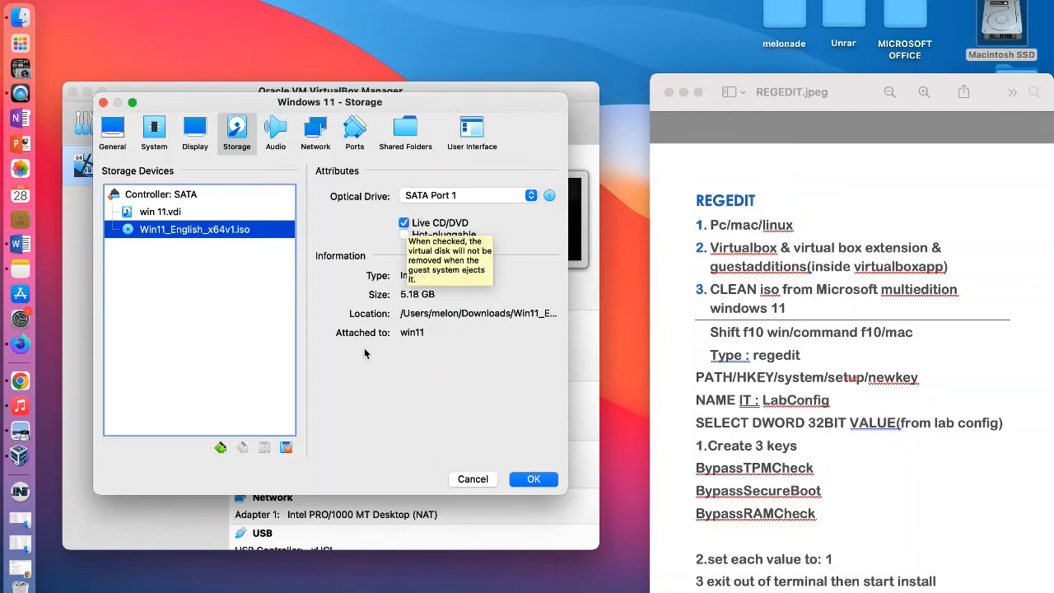
pyautogui.click(276, 137)
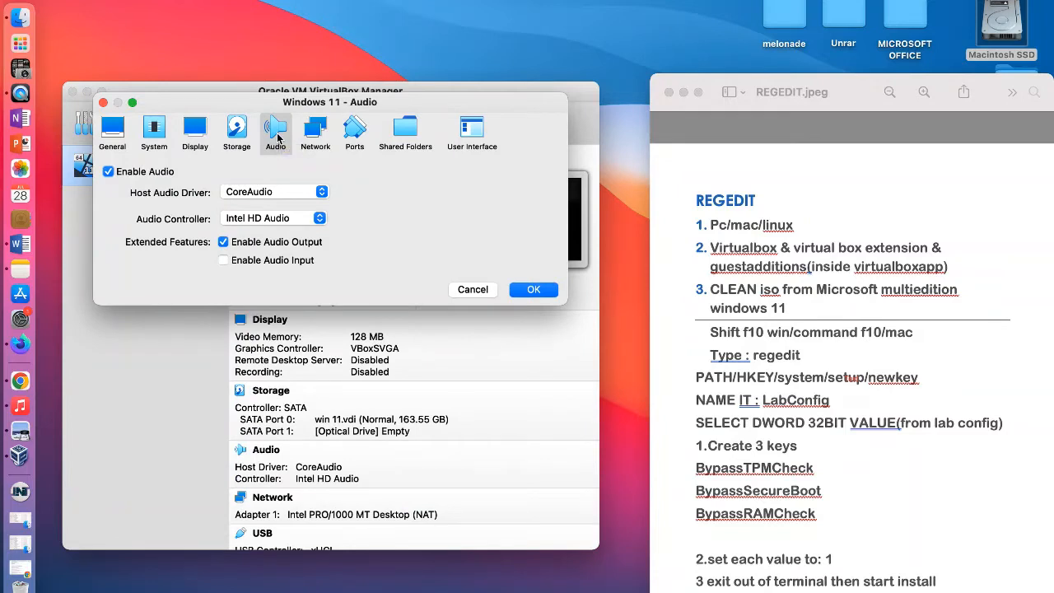
pyautogui.click(318, 139)
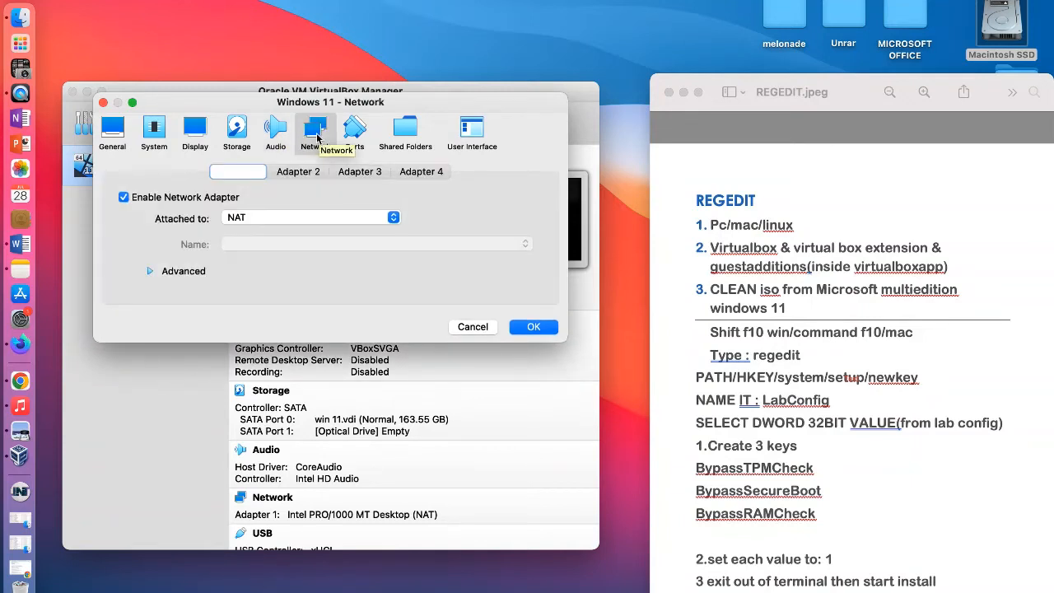
pyautogui.click(357, 132)
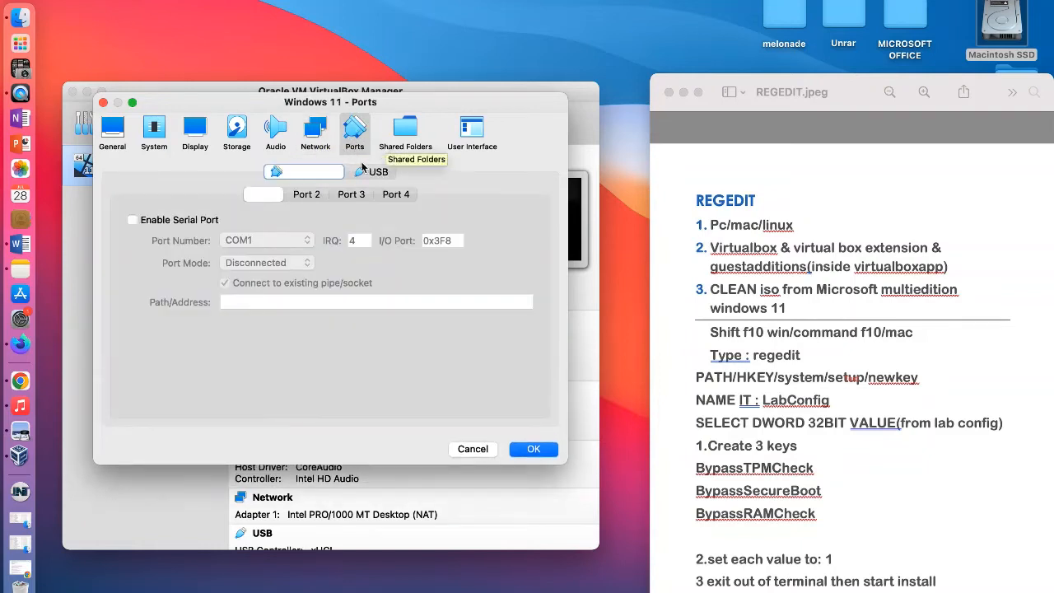
pyautogui.click(404, 136)
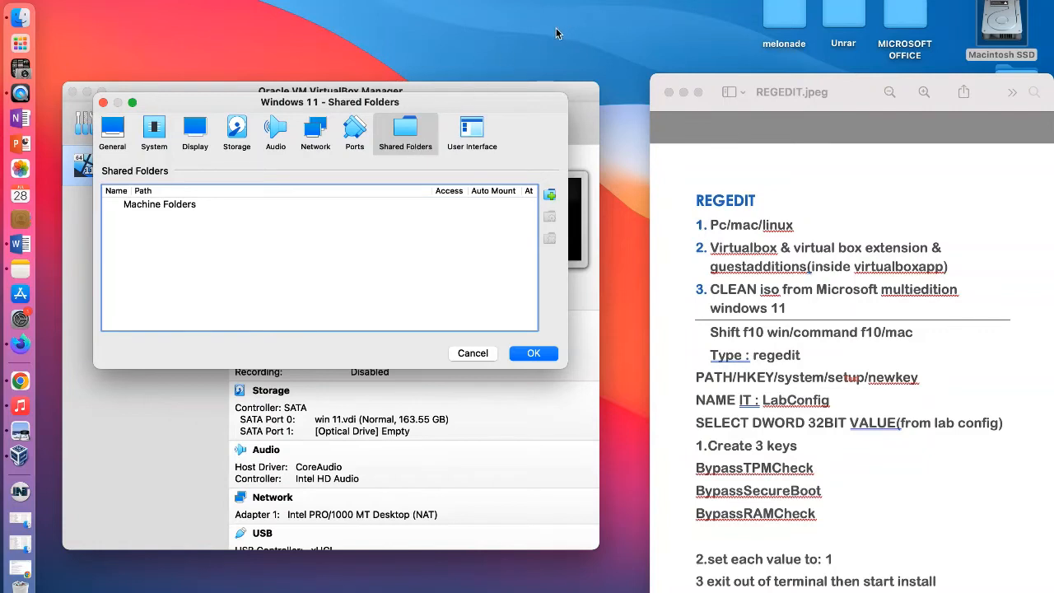
# Step: Create a new folder on the Mac desktop and place it in the free area beside the settings window
pyautogui.click(855, 89)
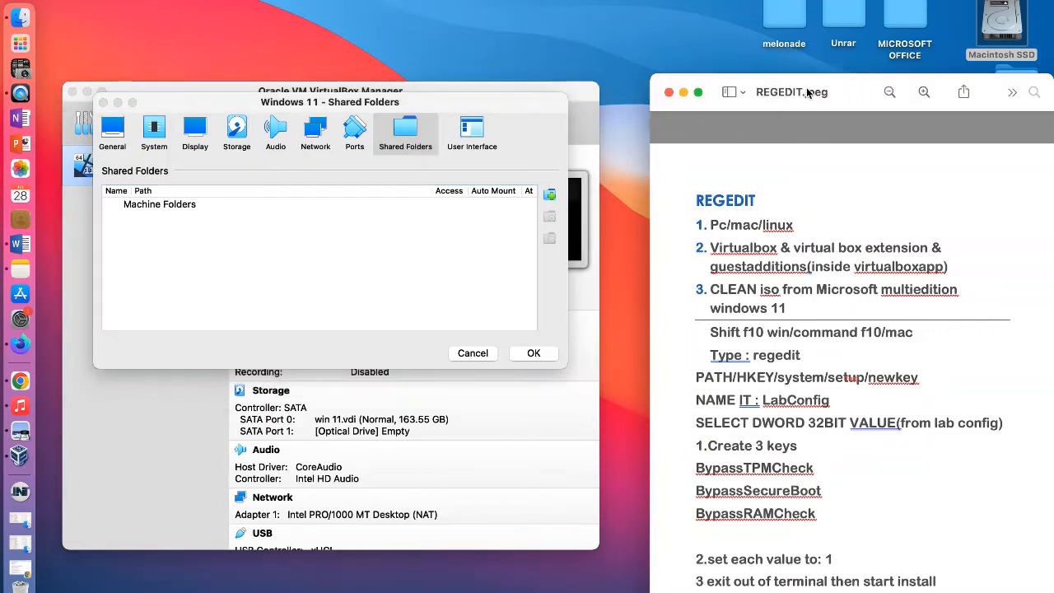
pyautogui.moveTo(836, 91); pyautogui.dragTo(884, 505)
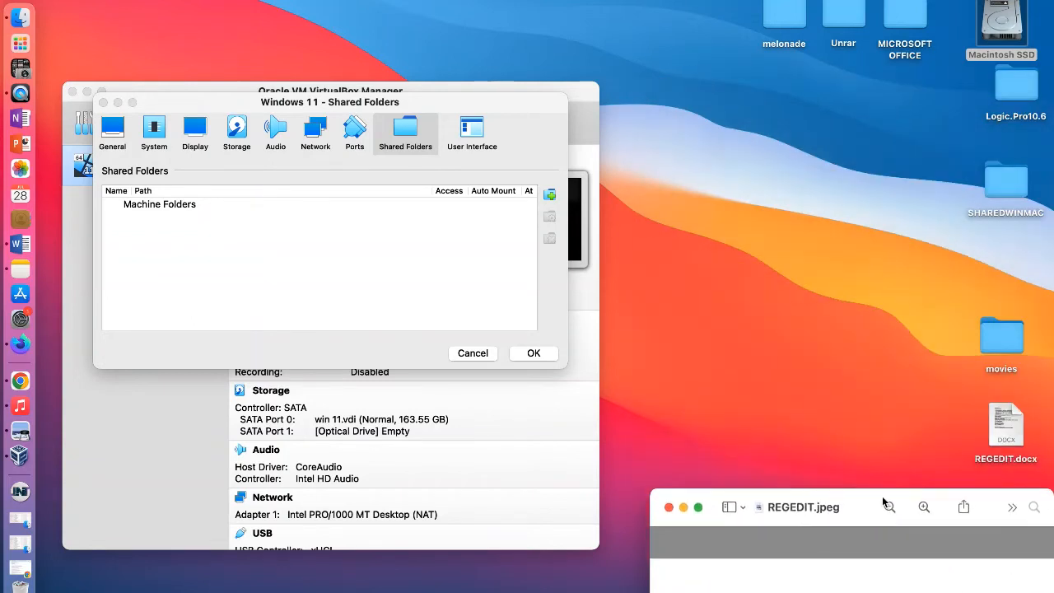
pyautogui.click(718, 107)
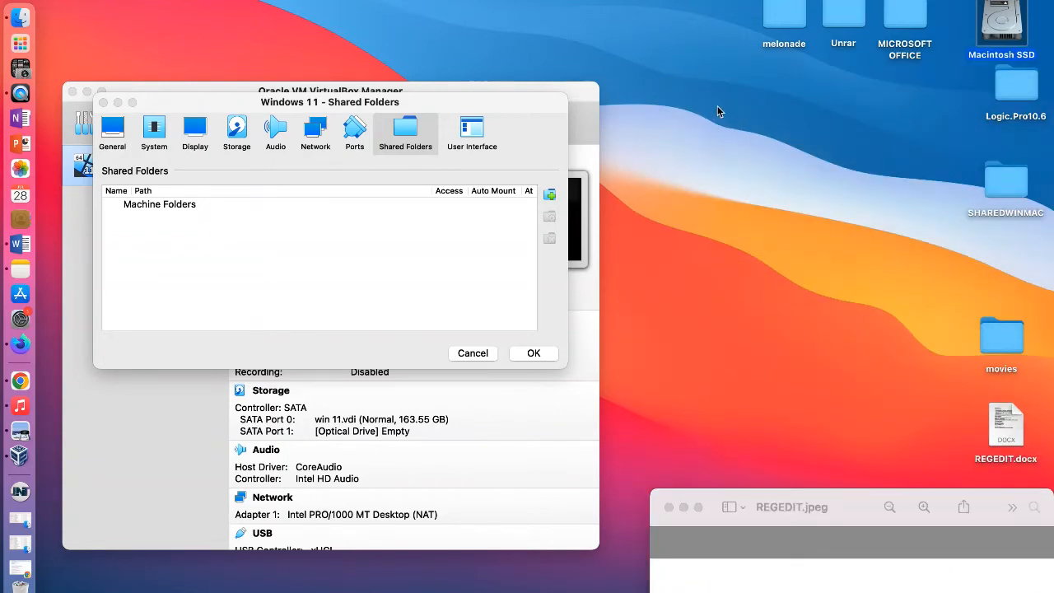
pyautogui.click(91, 0)
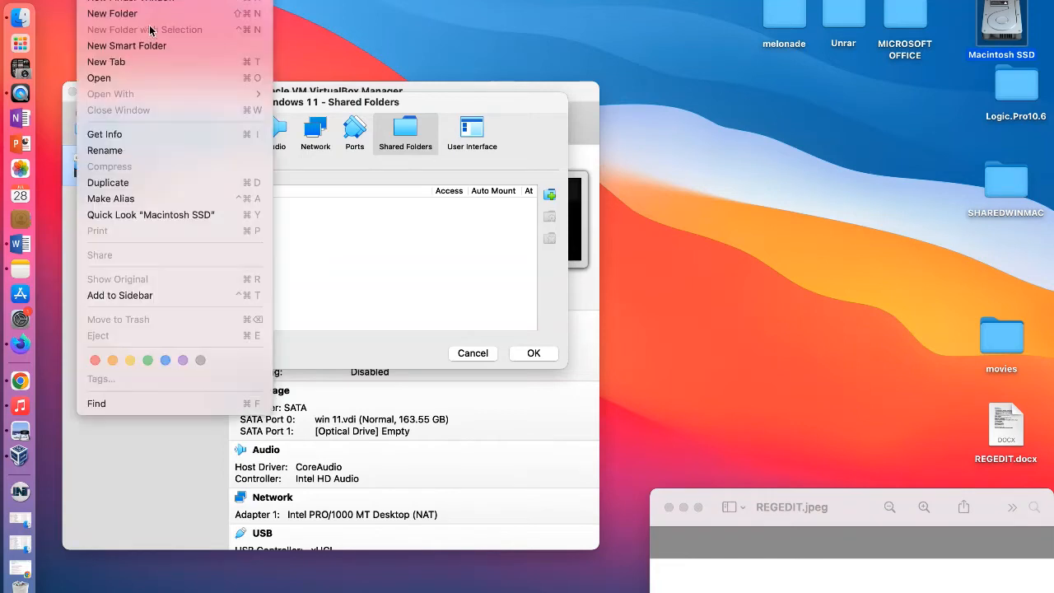
pyautogui.click(124, 15)
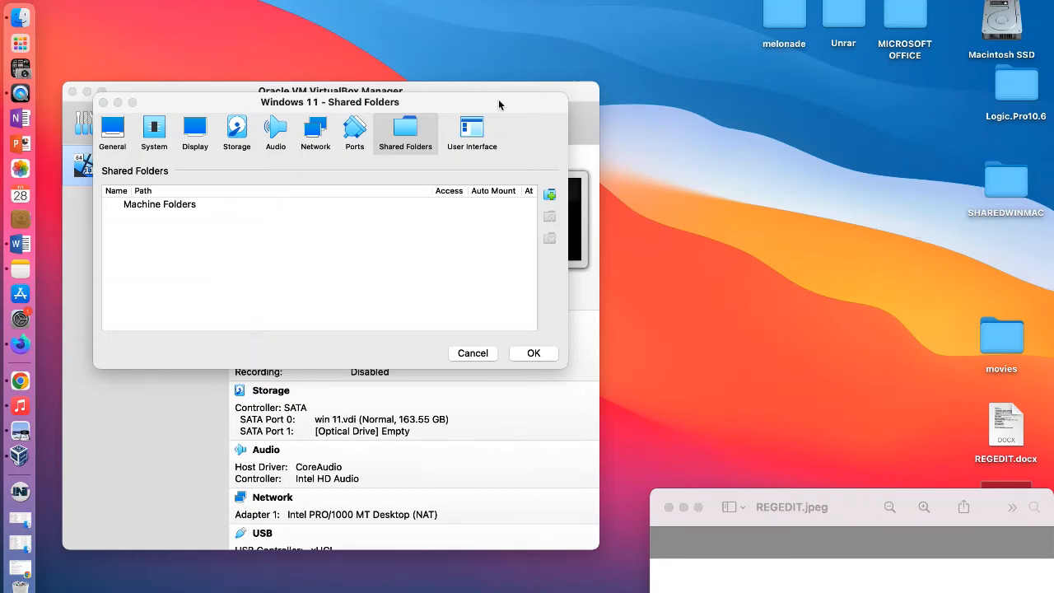
pyautogui.moveTo(851, 506); pyautogui.dragTo(815, 566)
pyautogui.moveTo(1011, 514); pyautogui.dragTo(765, 126)
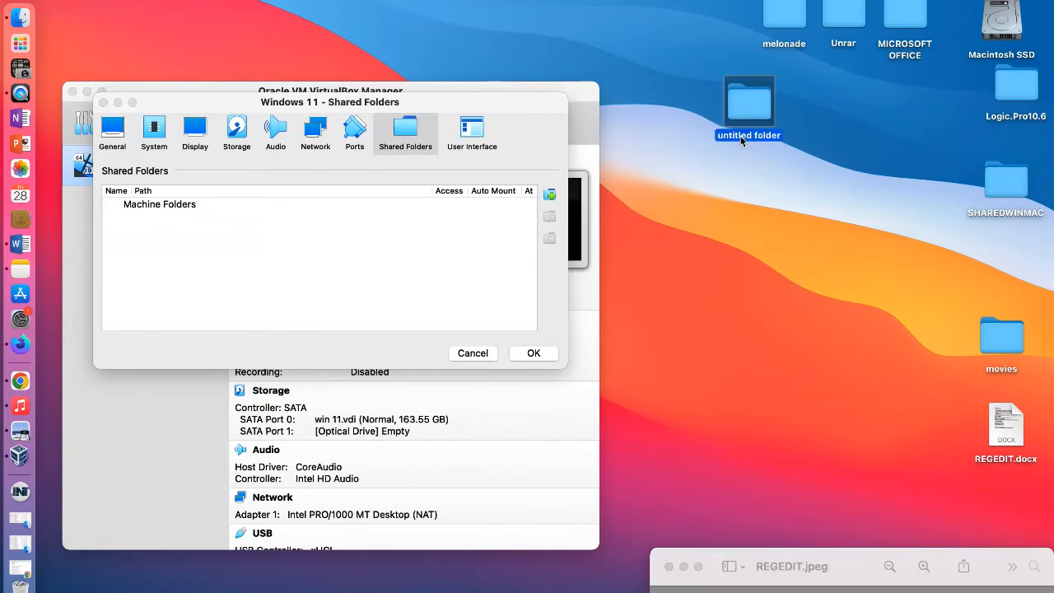
# Step: Rename the new desktop folder as MACPC
pyautogui.doubleClick(738, 140)
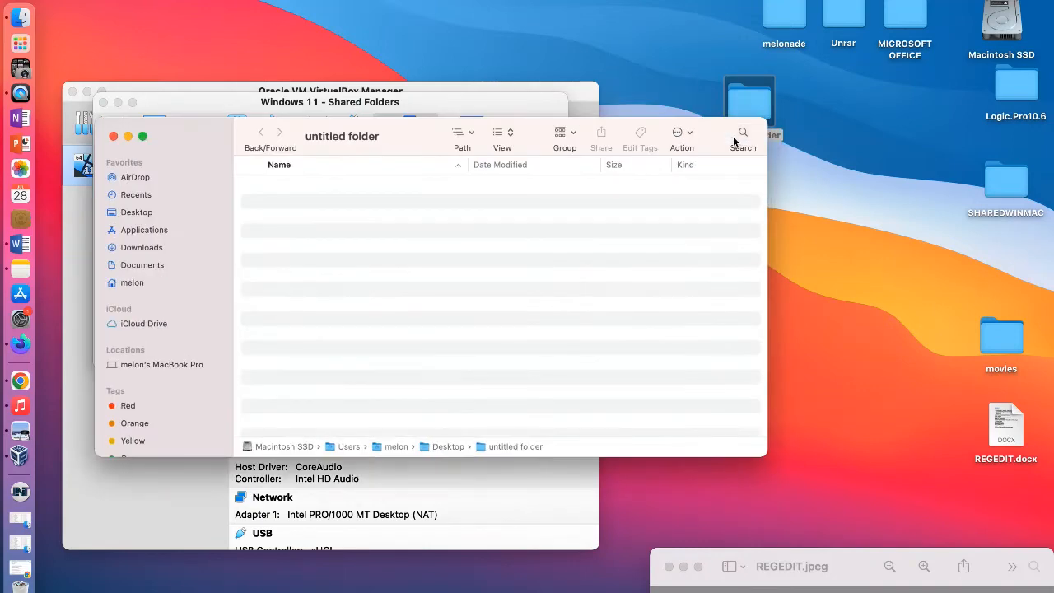
pyautogui.click(114, 137)
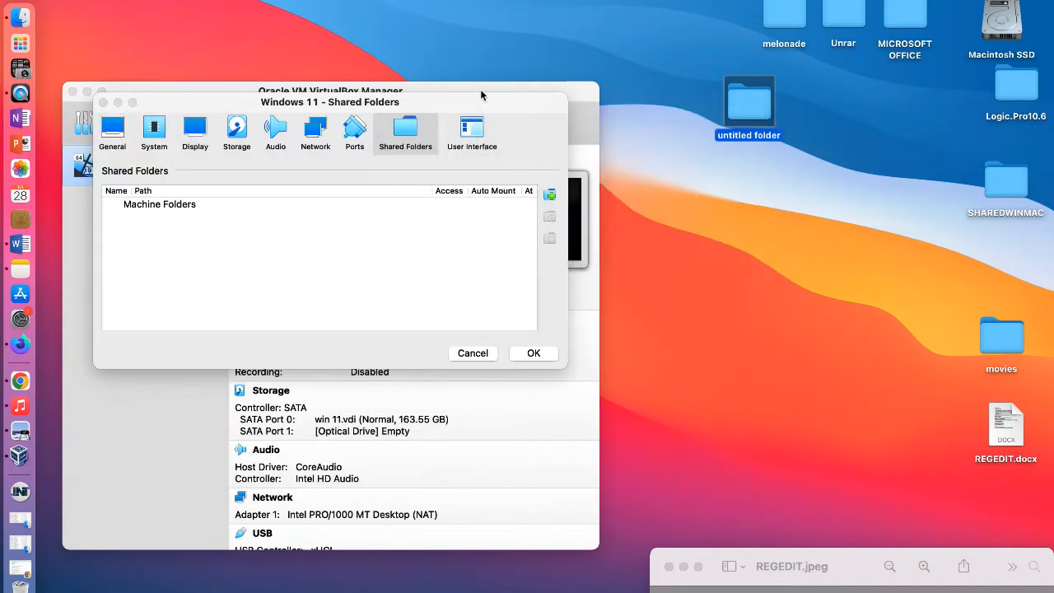
pyautogui.click(92, 1)
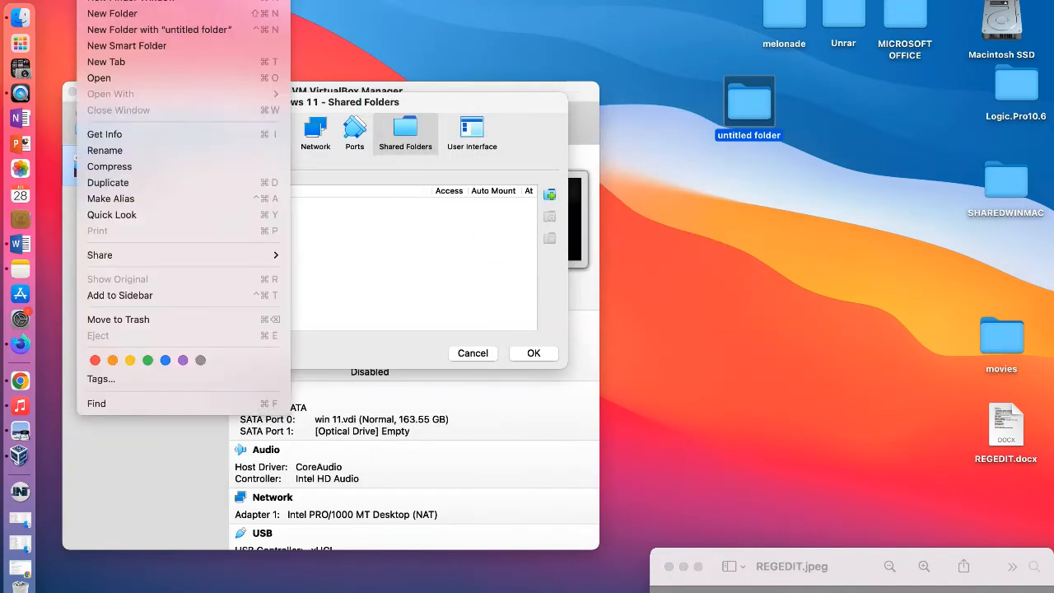
pyautogui.click(123, 151)
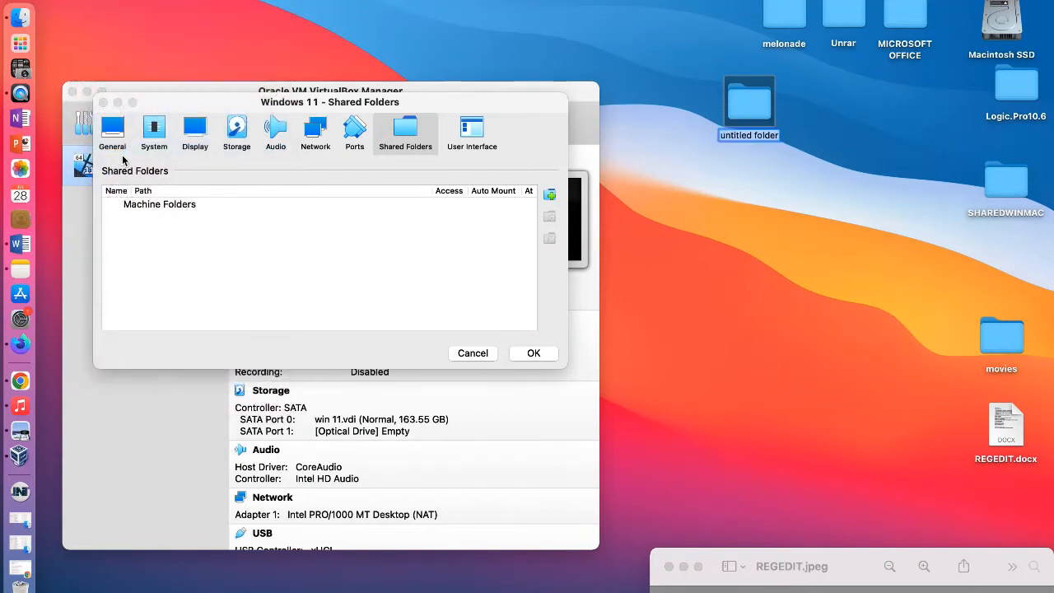
pyautogui.write('MACPC')
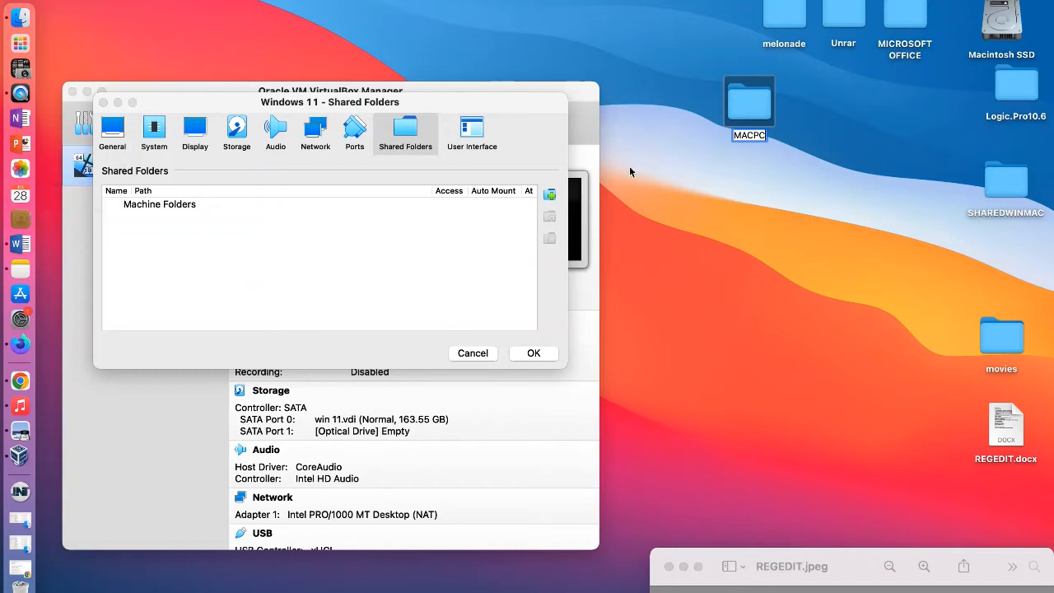
pyautogui.click(789, 116)
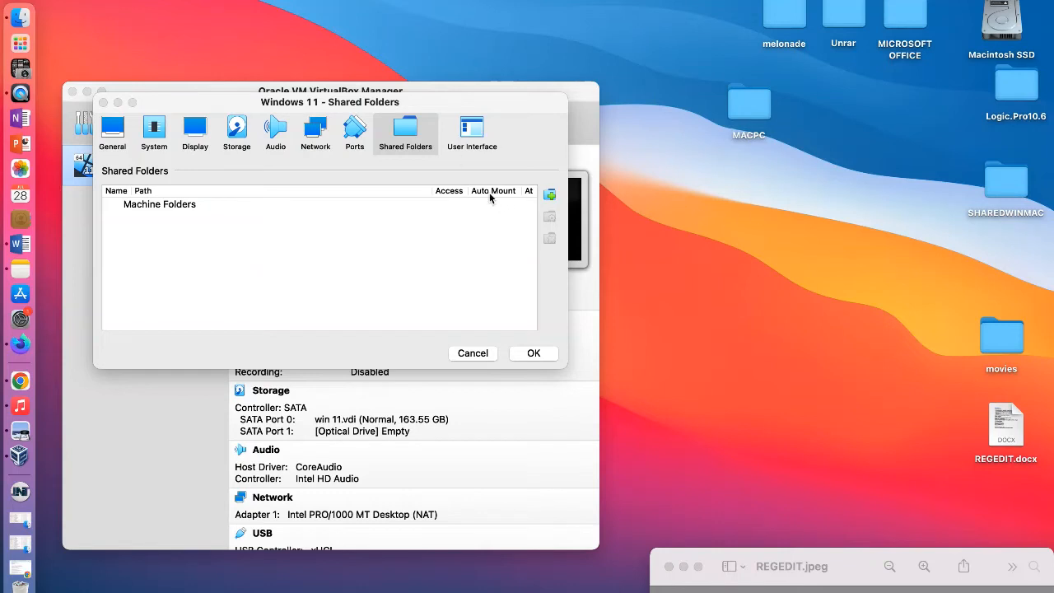
pyautogui.click(756, 113)
pyautogui.click(93, 1)
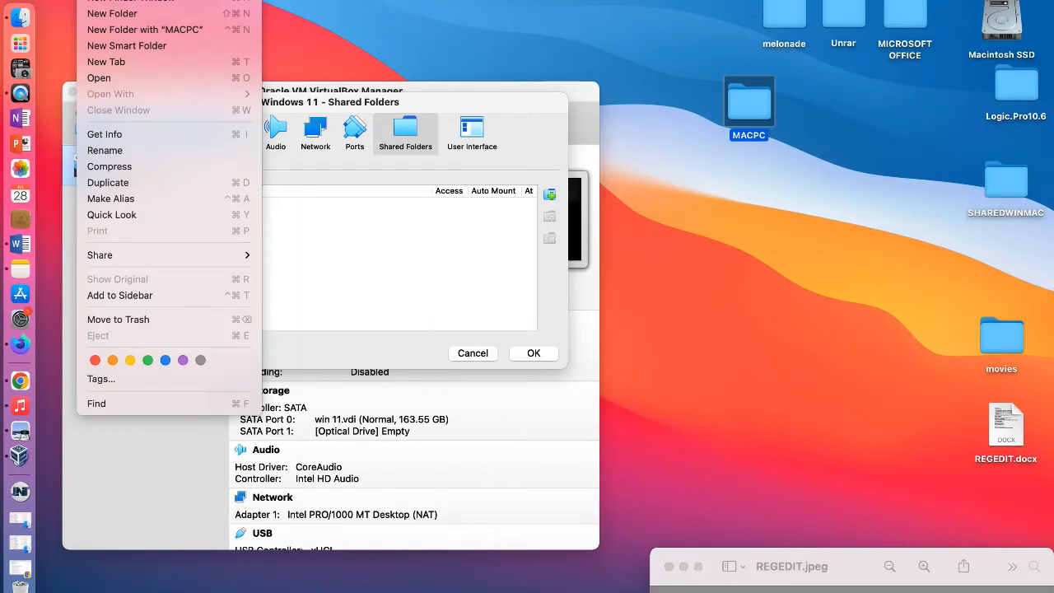
pyautogui.moveTo(186, 255)
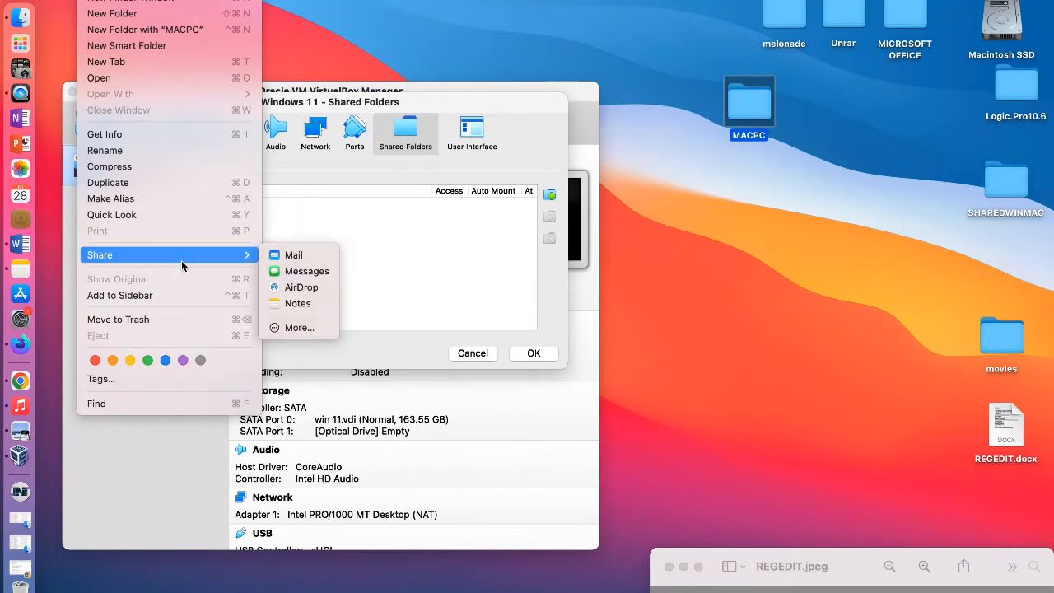
pyautogui.click(290, 328)
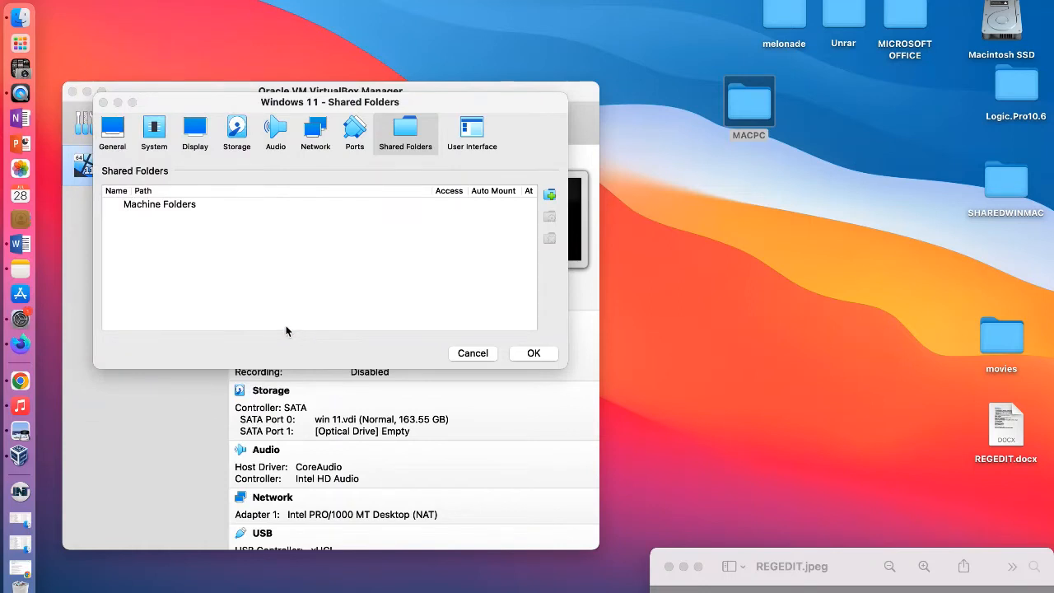
pyautogui.scroll(-1, 670, 350)
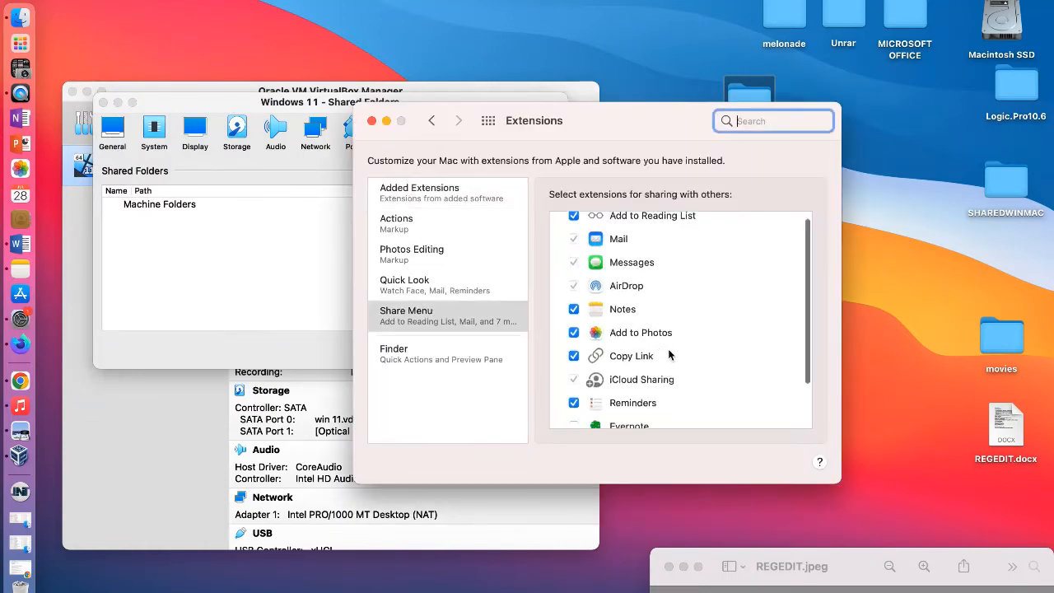
pyautogui.scroll(-2, 669, 350)
pyautogui.scroll(3, 669, 350)
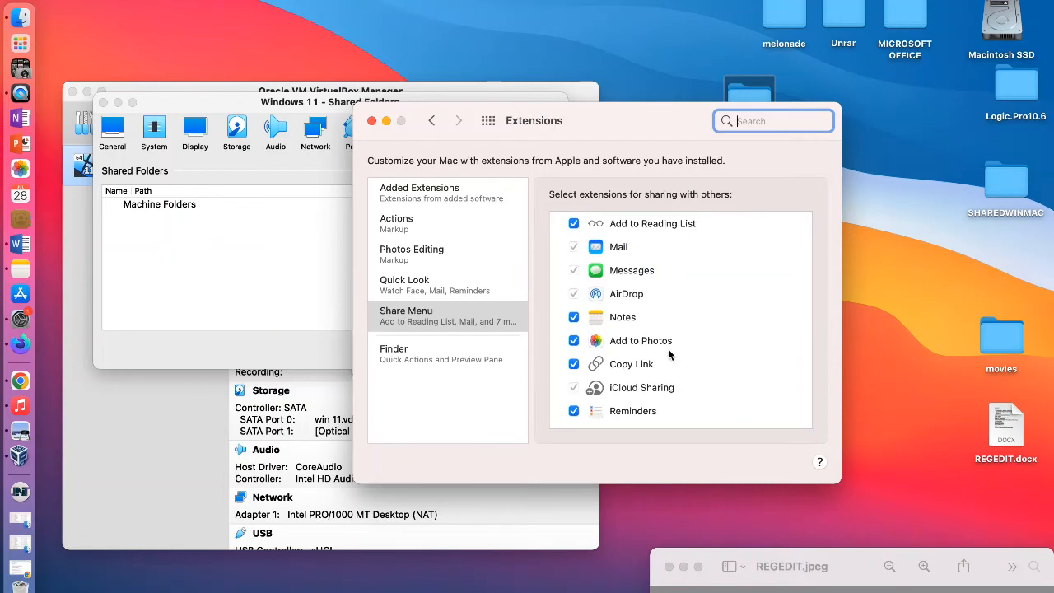
pyautogui.click(866, 184)
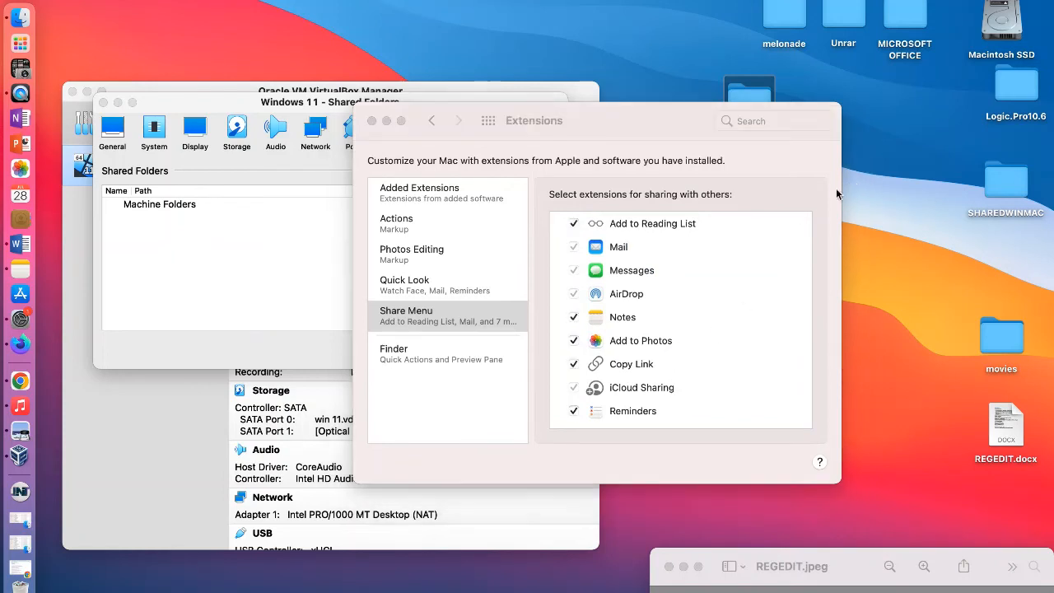
pyautogui.click(371, 122)
# Step: Open the MACPC folder's info and mark it as a shared folder
pyautogui.click(89, 1)
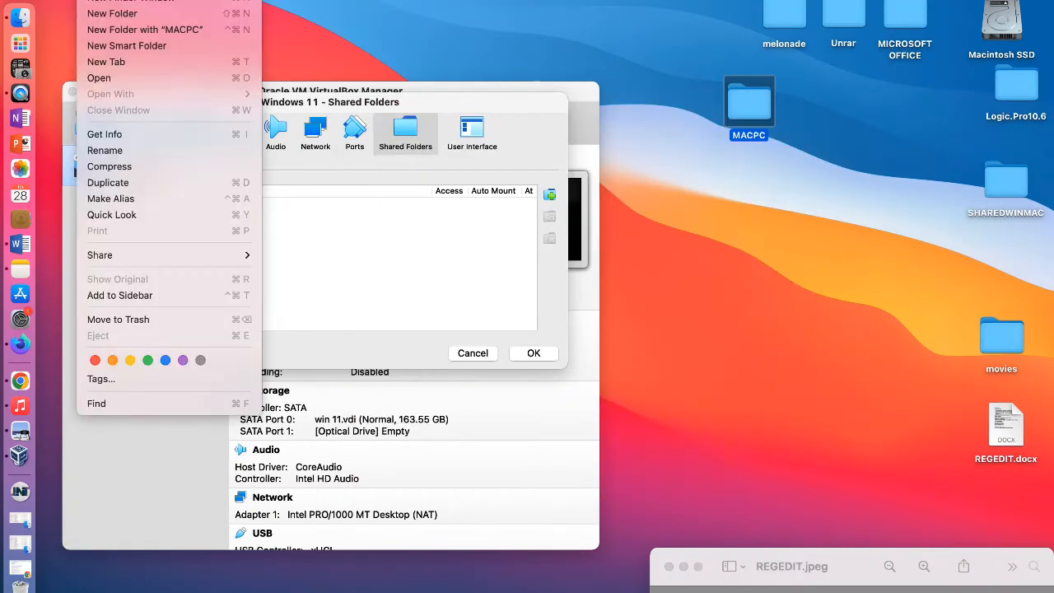
pyautogui.click(117, 136)
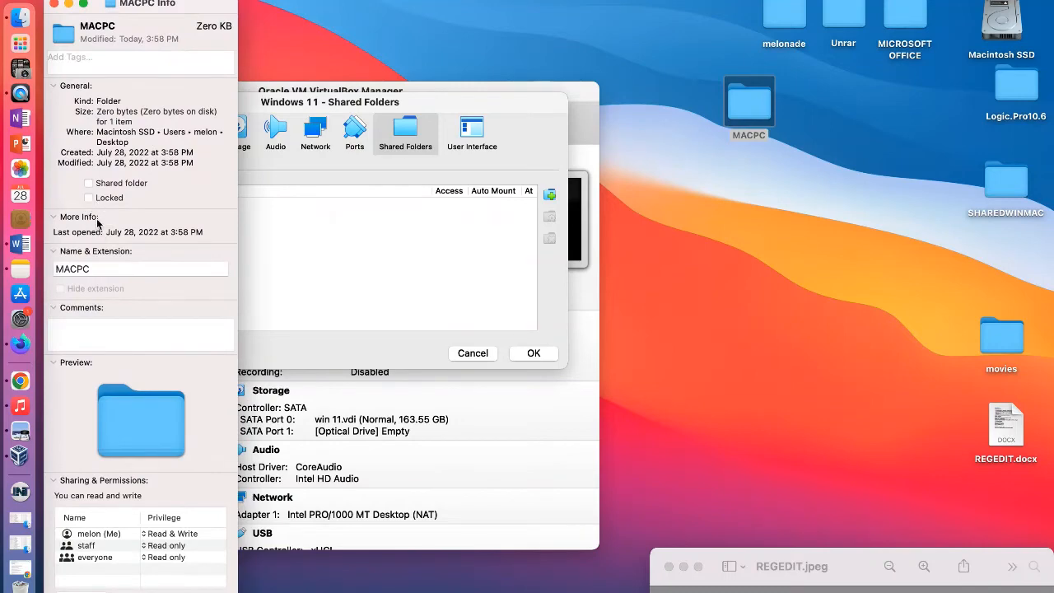
pyautogui.moveTo(184, 3); pyautogui.dragTo(663, 14)
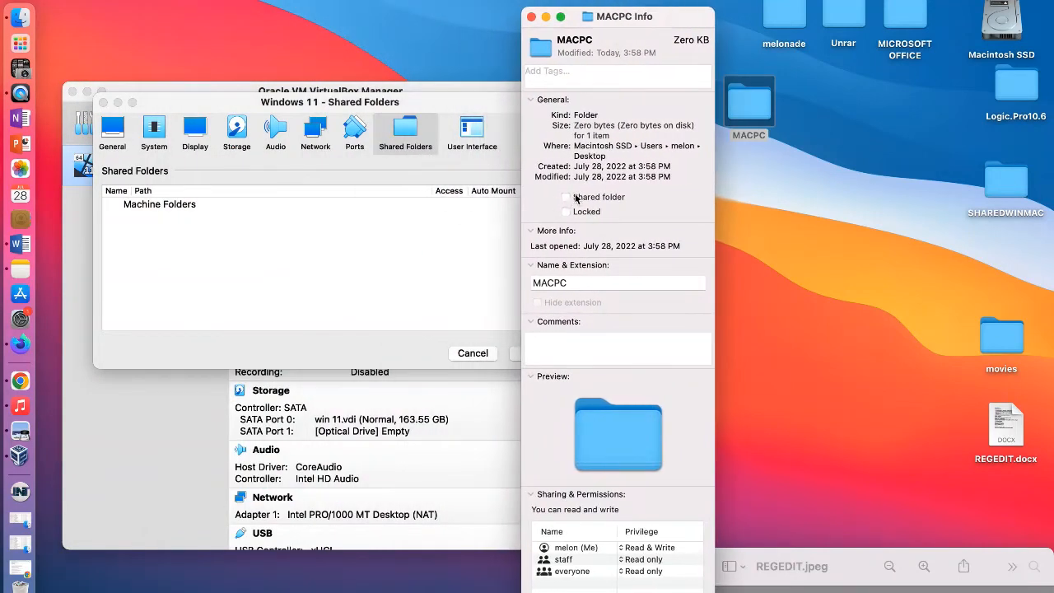
pyautogui.click(566, 198)
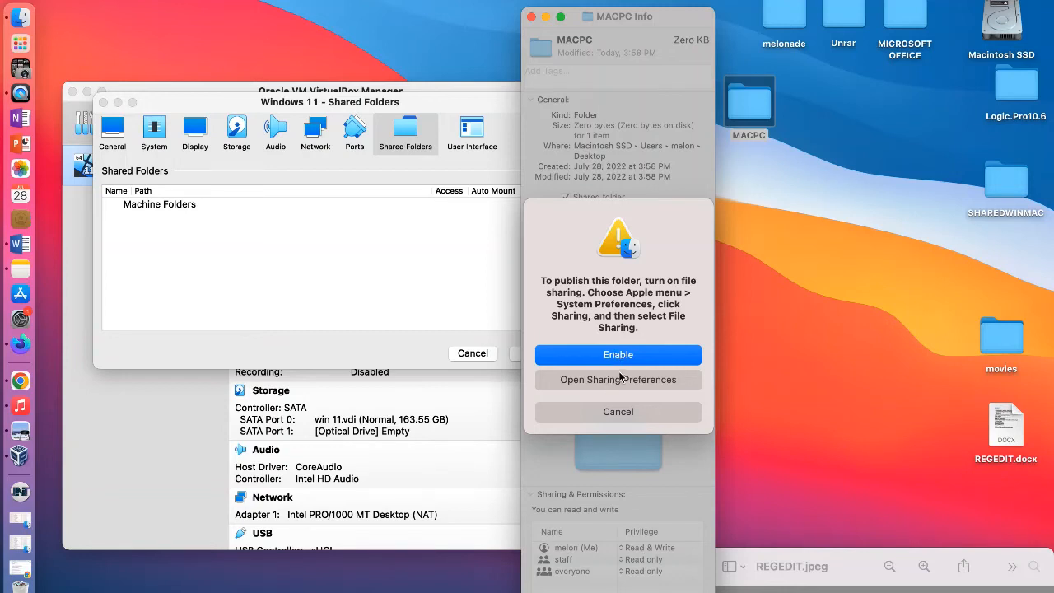
# Step: Enable file sharing on the Mac, authorise the change with the account password and close the folder's info
pyautogui.click(641, 363)
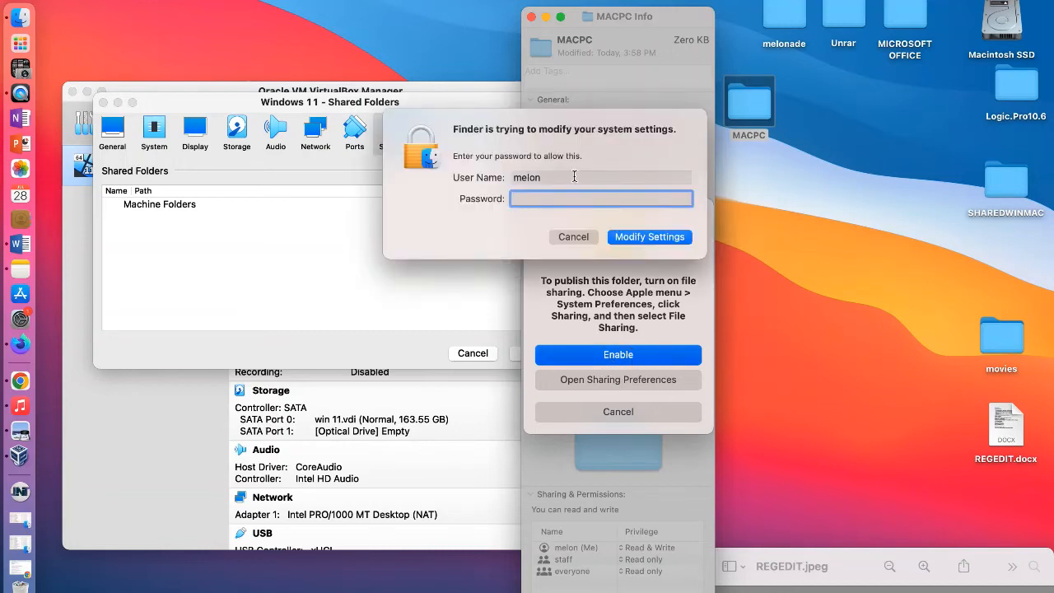
pyautogui.write('•••••••')
pyautogui.press('Return')
pyautogui.write('••••••••')
pyautogui.press('Return')
pyautogui.write('•••••••')
pyautogui.press('Return')
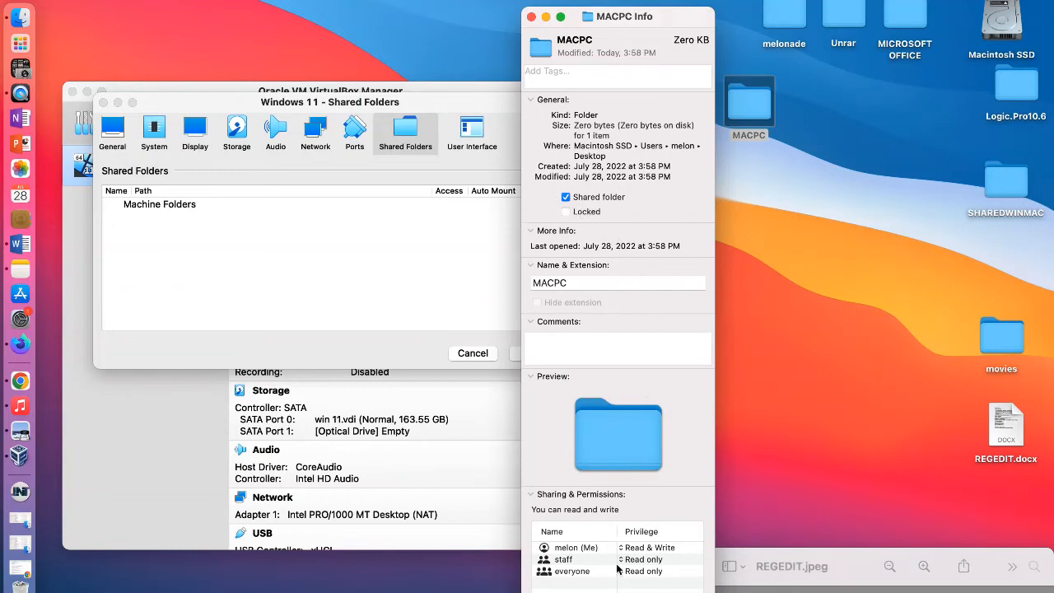
pyautogui.click(531, 18)
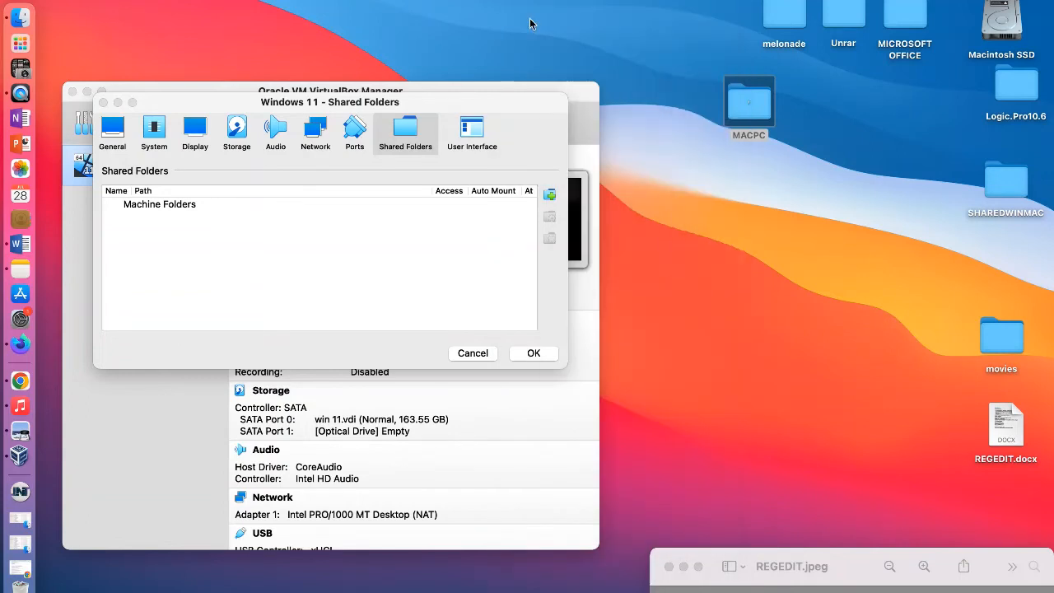
# Step: Begin a new machine shared folder and choose the MACPC folder on the Mac desktop as its path
pyautogui.click(551, 198)
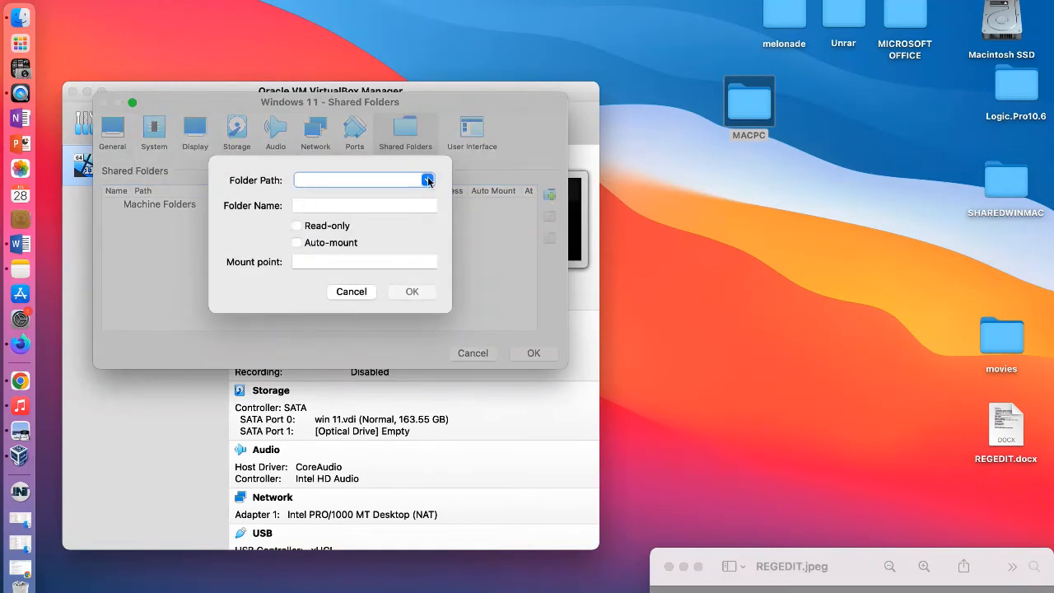
pyautogui.click(372, 295)
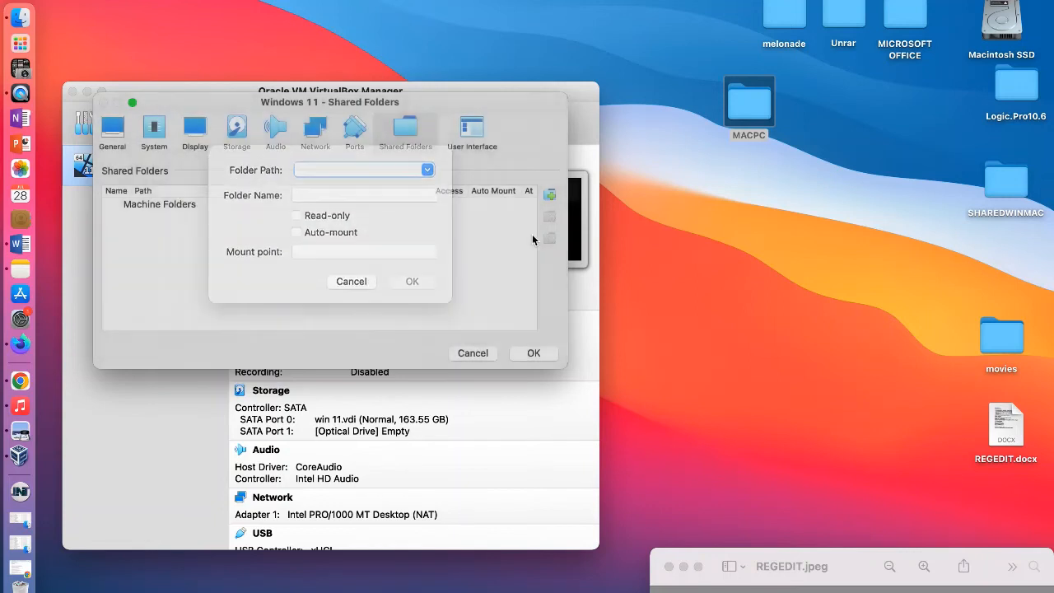
pyautogui.click(549, 195)
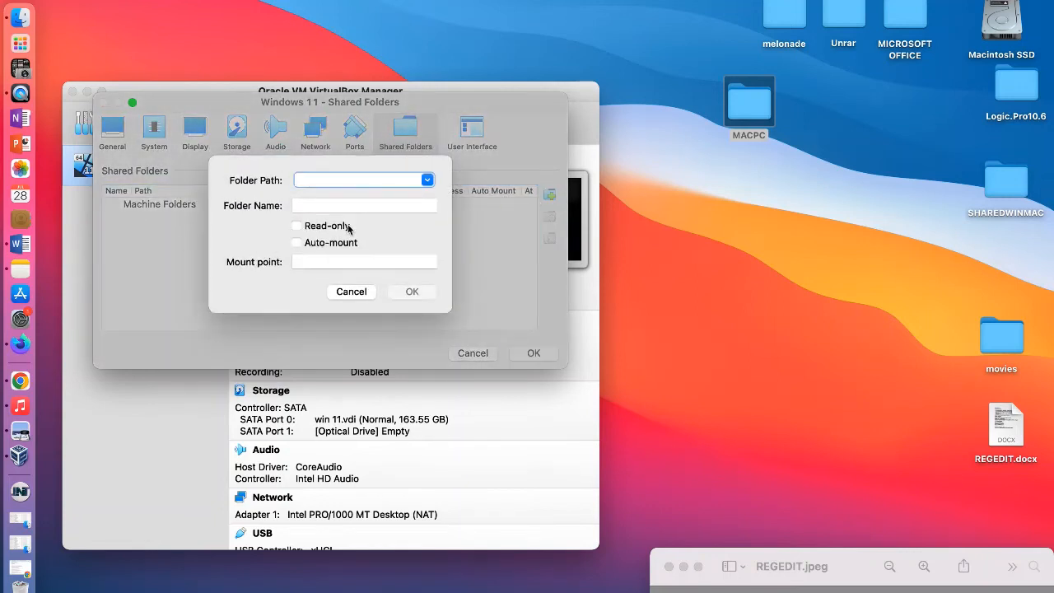
pyautogui.click(429, 182)
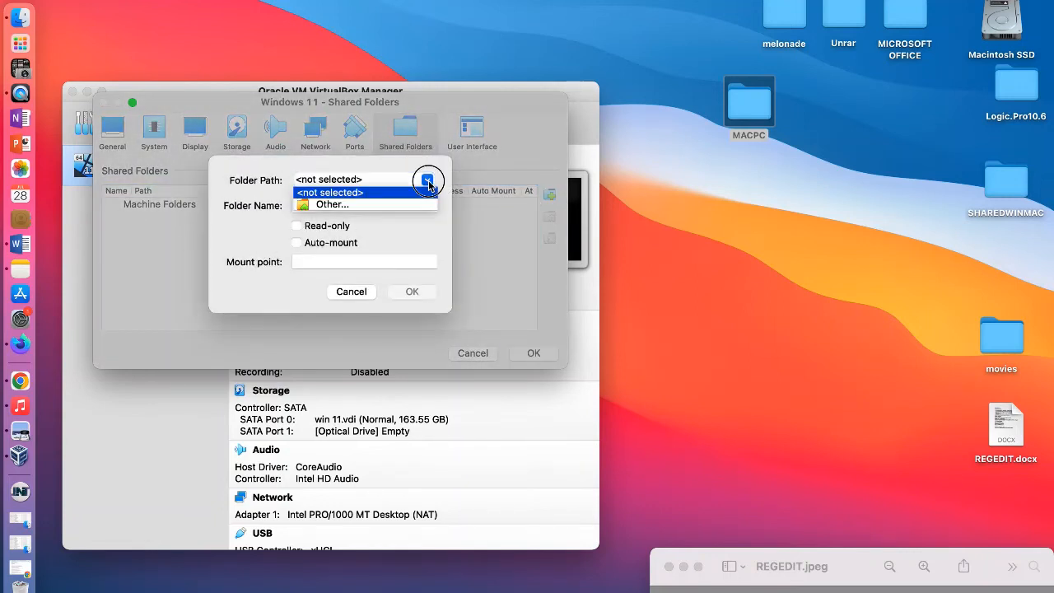
pyautogui.click(310, 205)
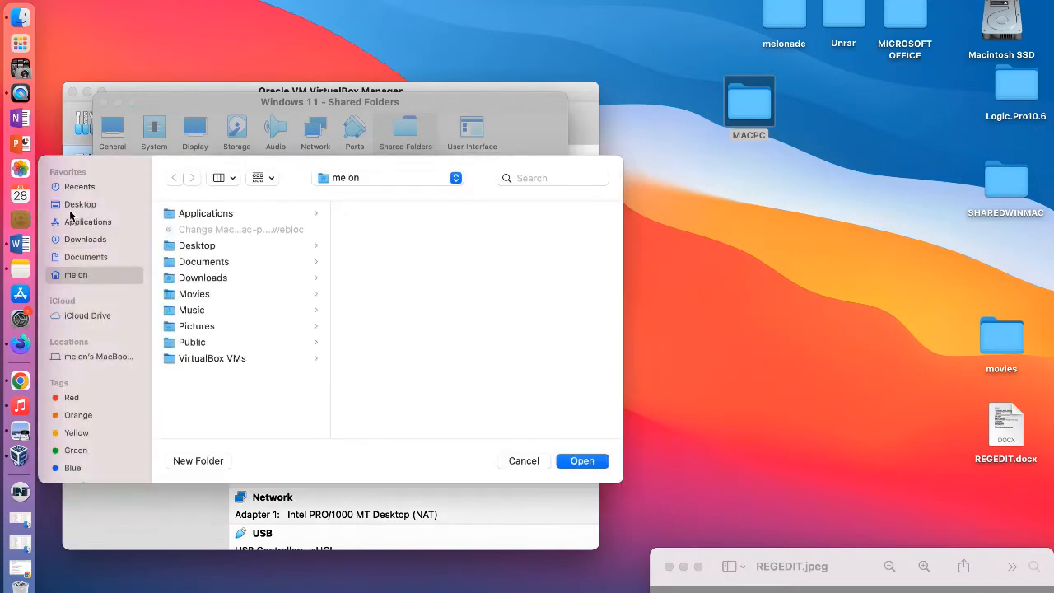
pyautogui.click(194, 245)
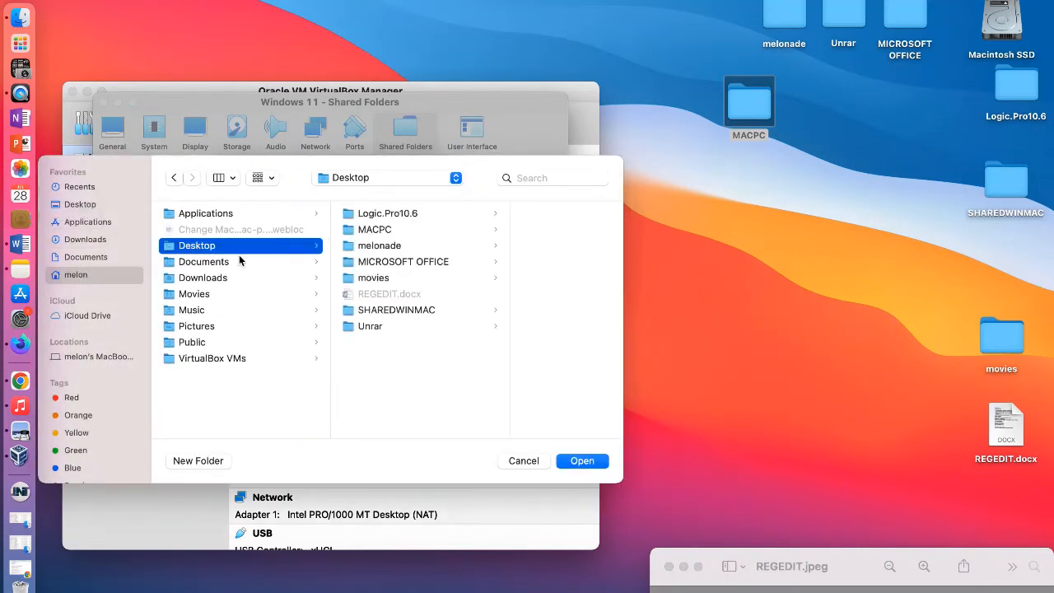
pyautogui.click(375, 230)
pyautogui.click(580, 460)
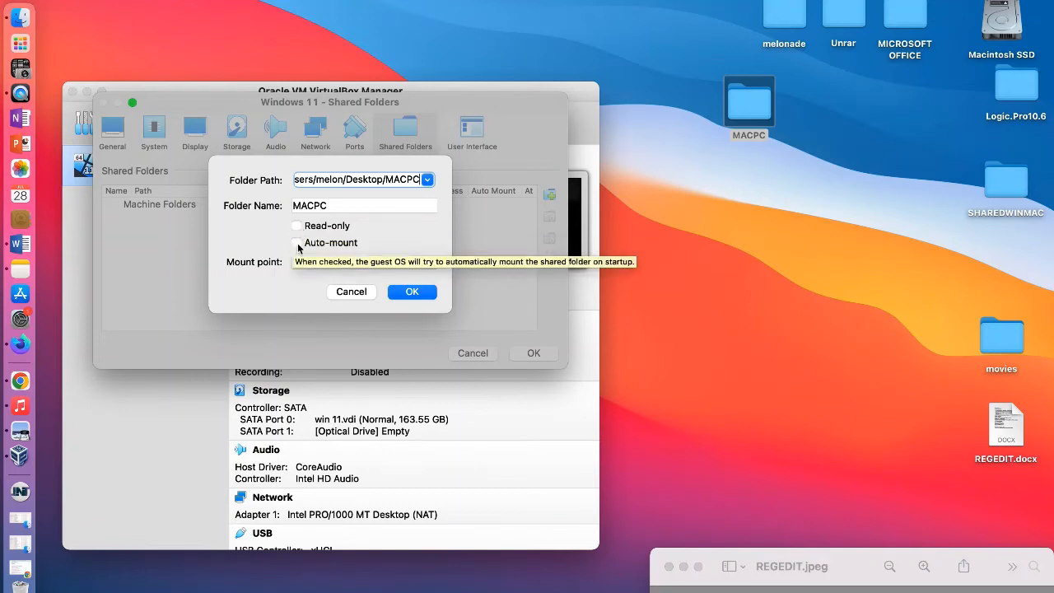
# Step: Save the MACPC share with auto-mount in the machine settings and line its folder up with the other desktop folders
pyautogui.click(296, 244)
pyautogui.click(410, 294)
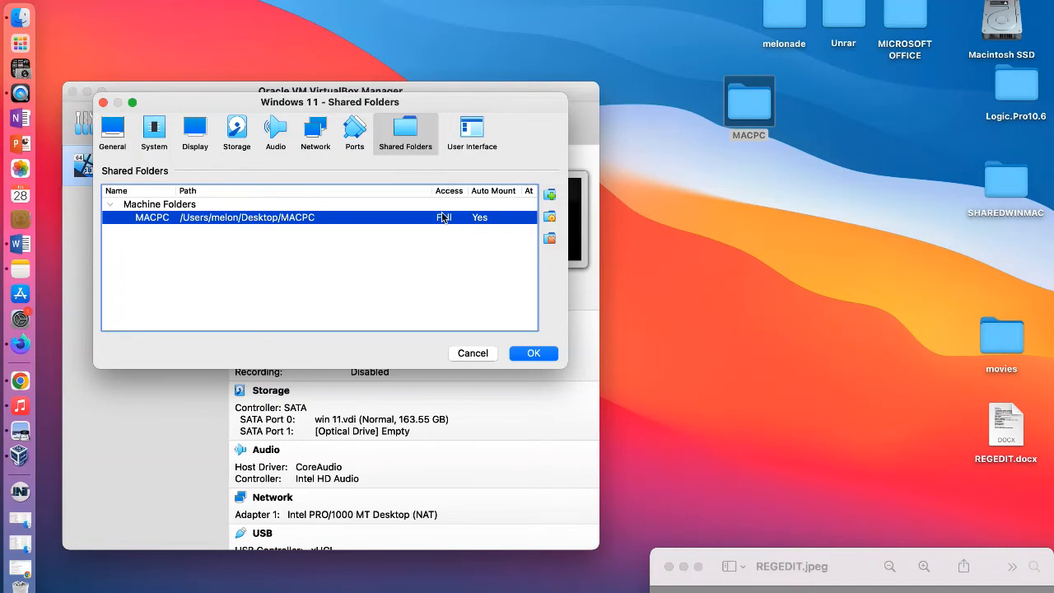
pyautogui.click(535, 356)
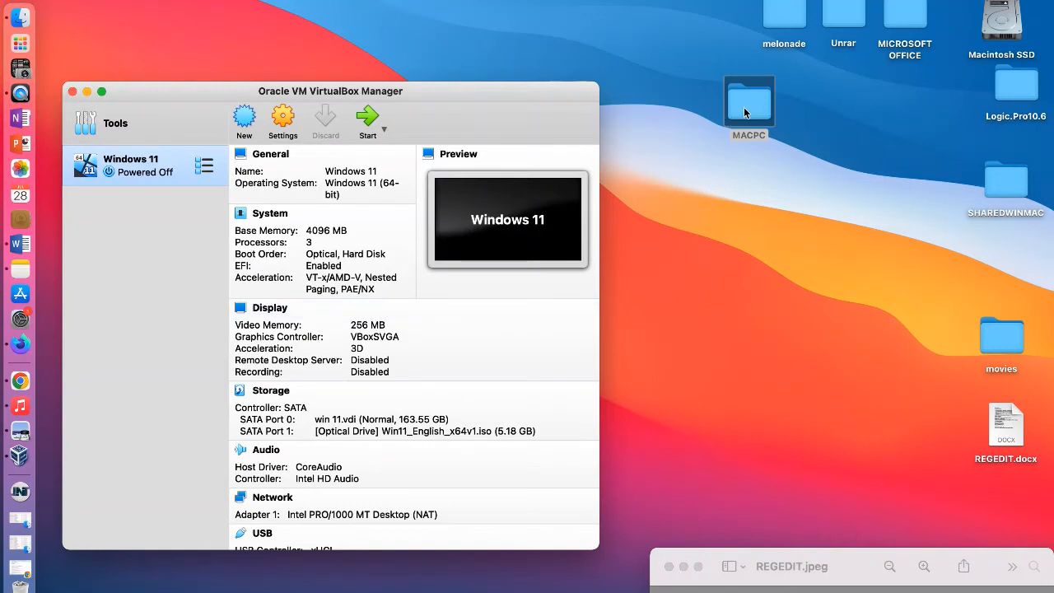
pyautogui.moveTo(744, 111); pyautogui.dragTo(692, 35)
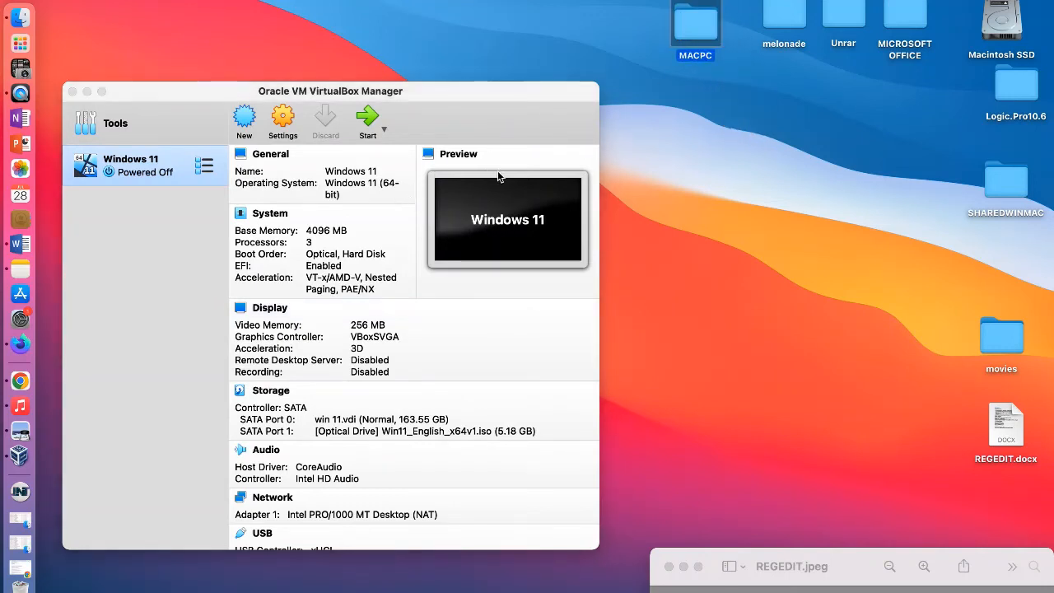
# Step: Try to boot the Windows 11 virtual machine, dismiss its notices and power it off
pyautogui.click(368, 123)
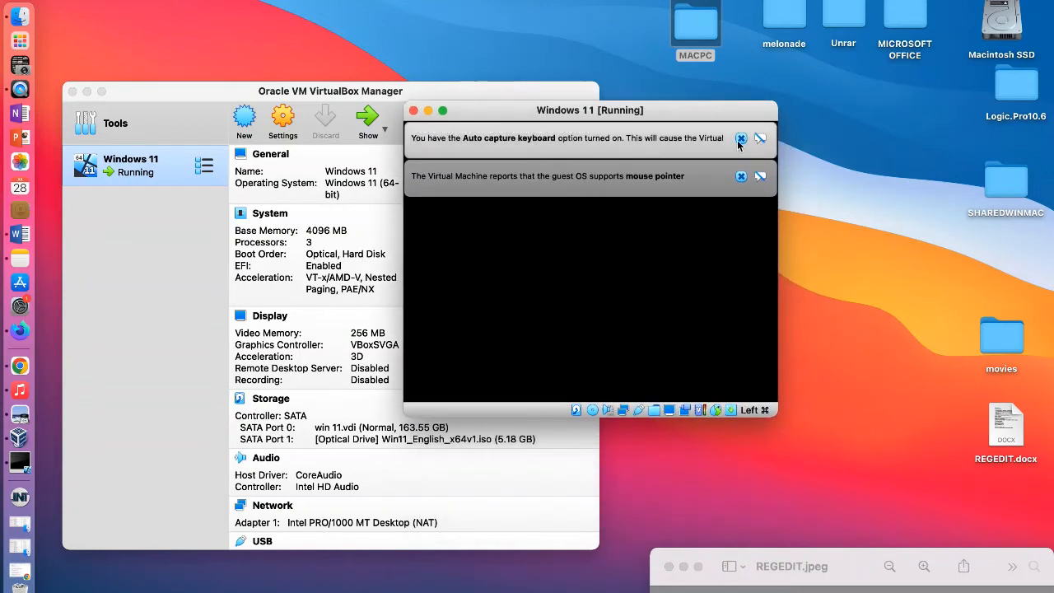
pyautogui.click(740, 139)
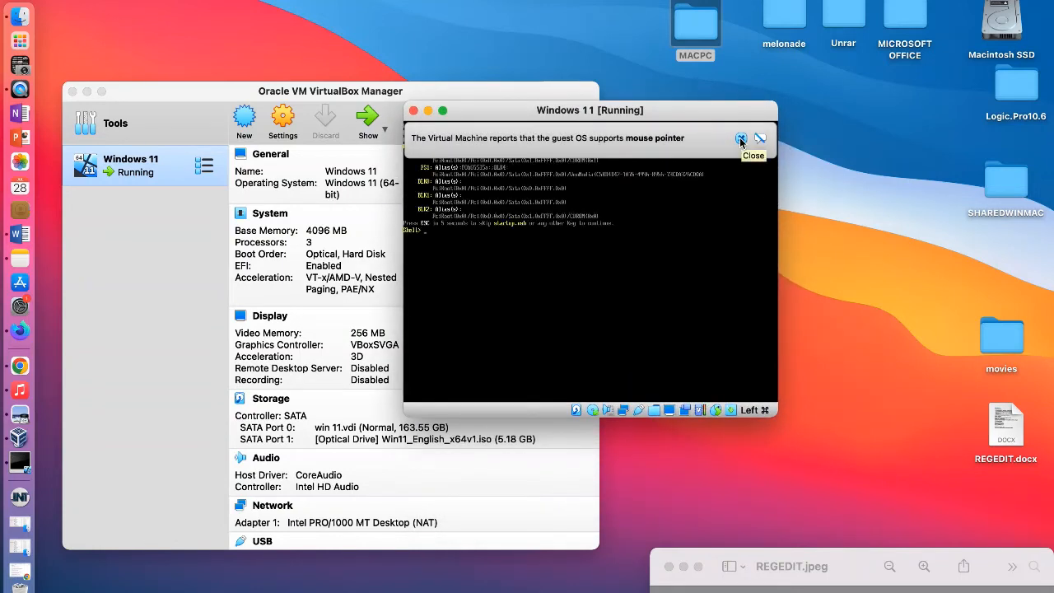
pyautogui.click(738, 140)
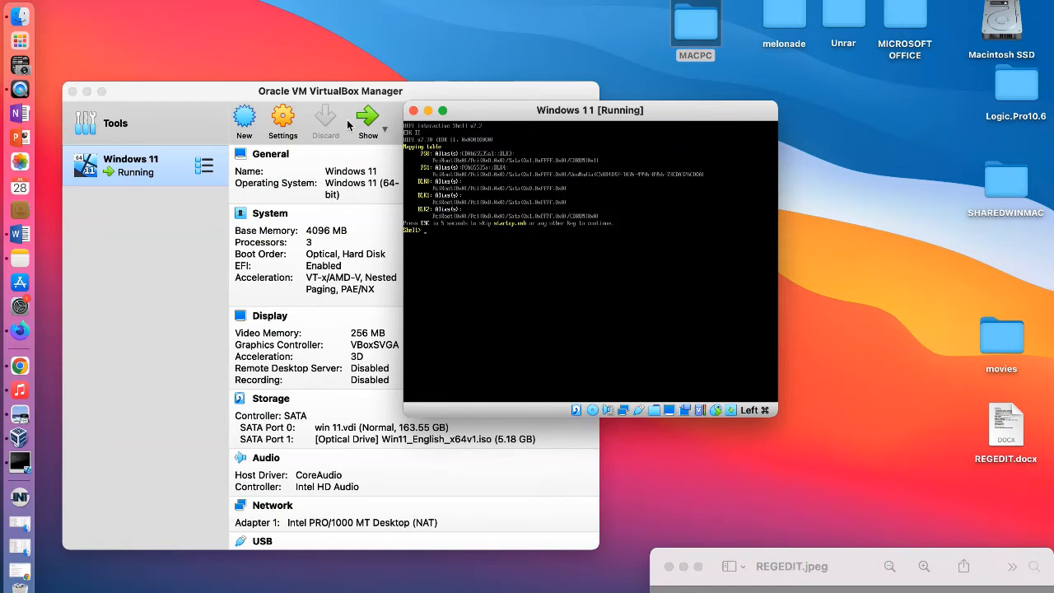
pyautogui.click(414, 111)
pyautogui.click(556, 275)
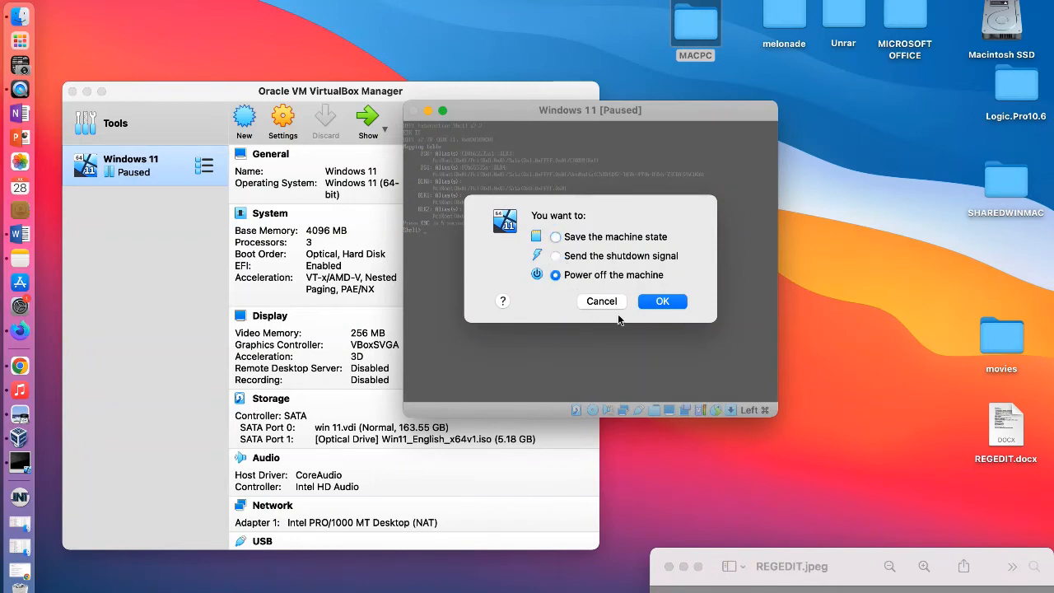
pyautogui.click(663, 301)
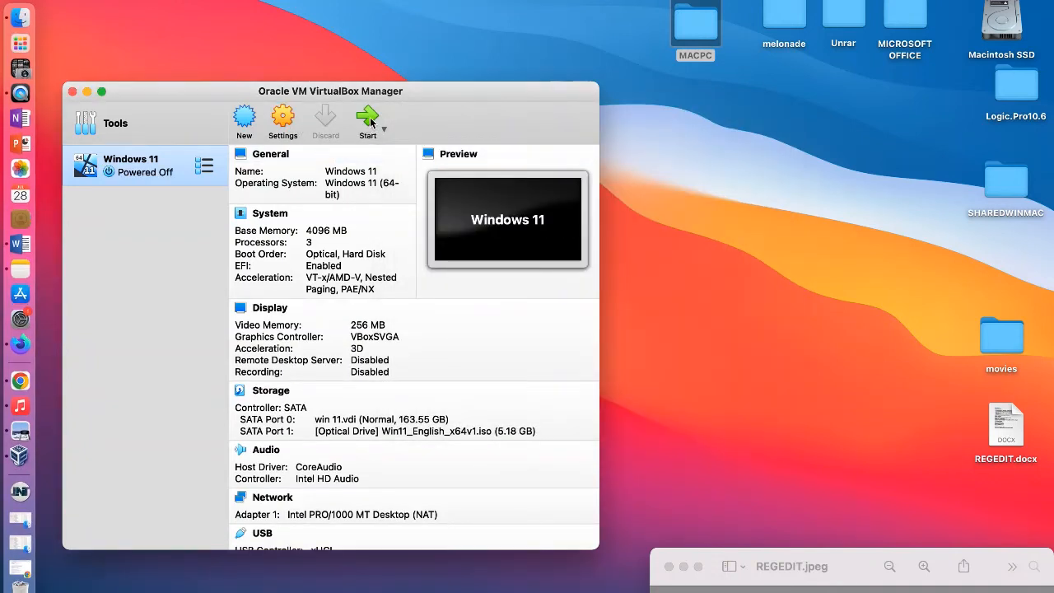
# Step: Start the Windows 11 virtual machine again and close the keyboard-capture and mouse-pointer notices
pyautogui.click(369, 120)
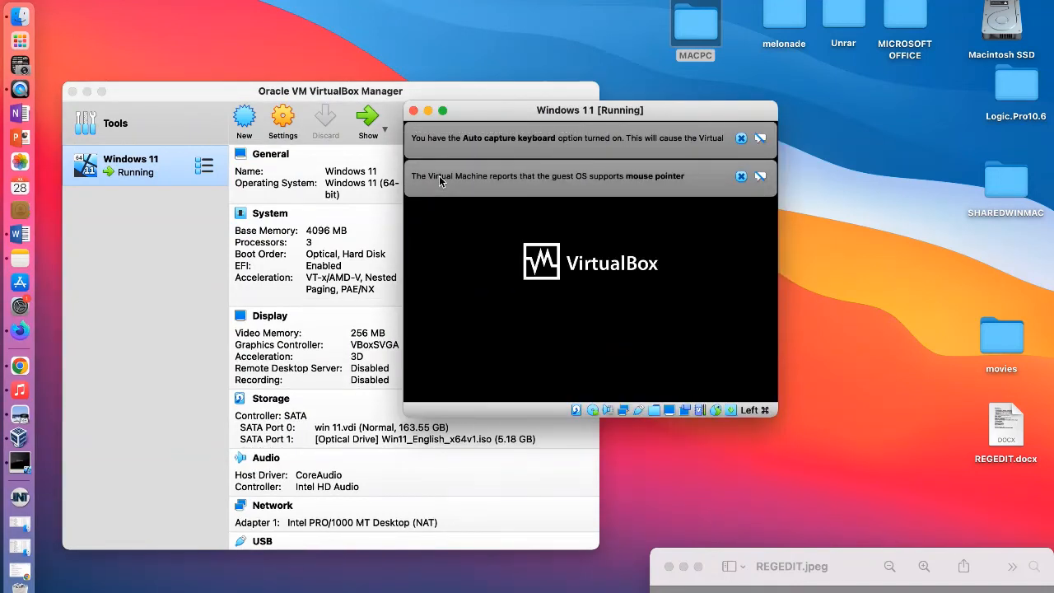
pyautogui.click(742, 176)
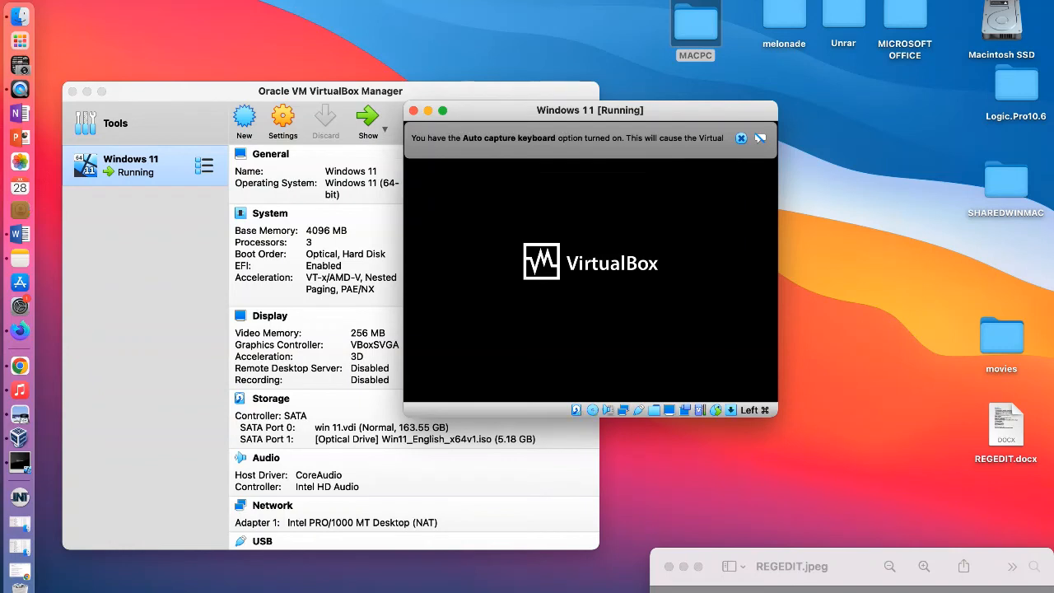
pyautogui.click(741, 138)
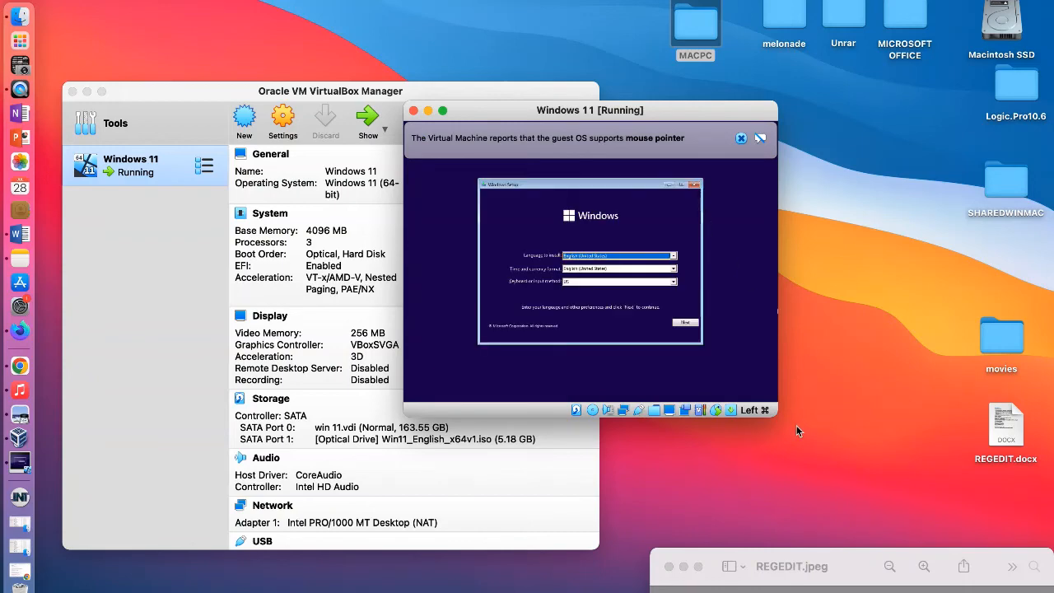
pyautogui.moveTo(774, 411); pyautogui.dragTo(895, 515)
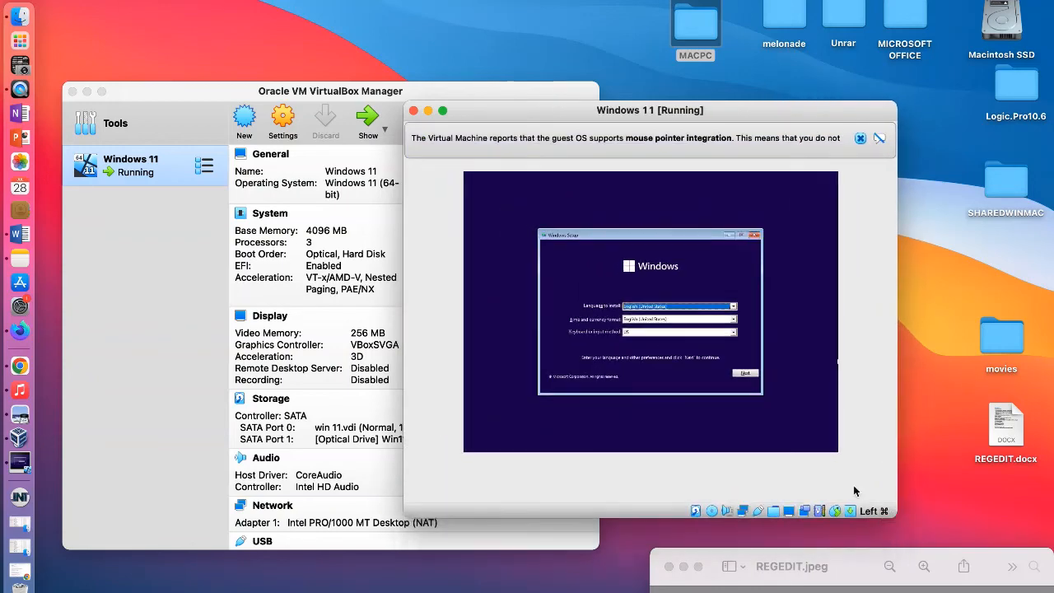
pyautogui.moveTo(486, 111); pyautogui.dragTo(403, 66)
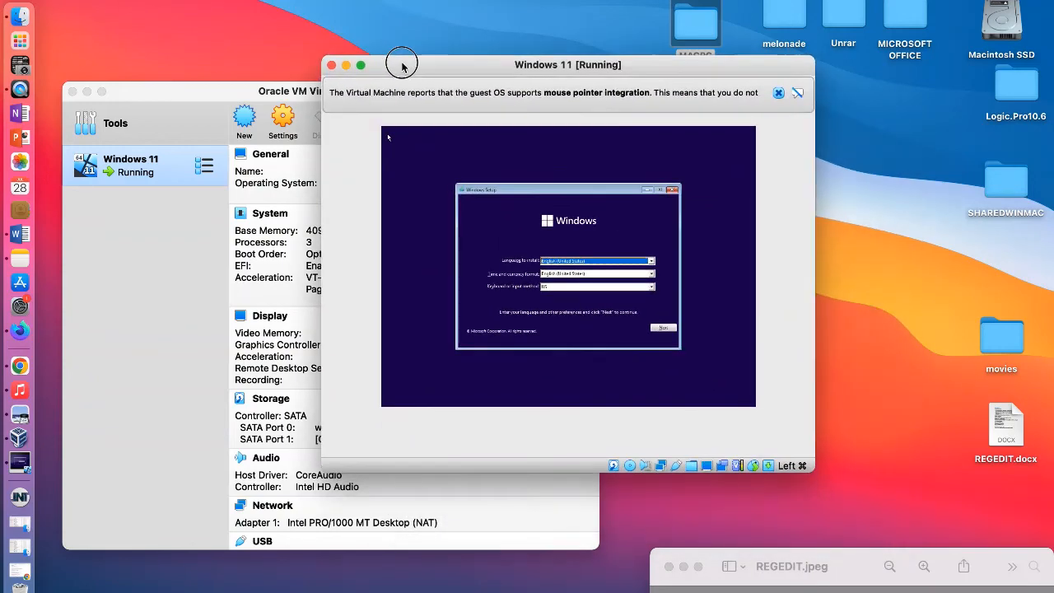
pyautogui.click(778, 93)
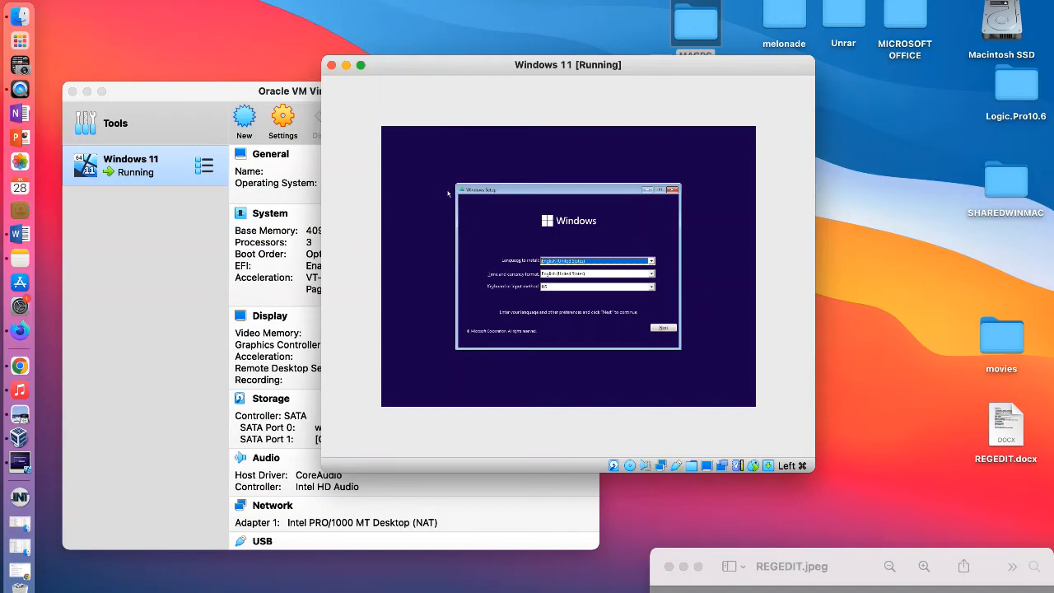
# Step: Minimise the VirtualBox Manager window and place the running Windows 11 window in the free desktop area
pyautogui.moveTo(433, 68); pyautogui.dragTo(299, 29)
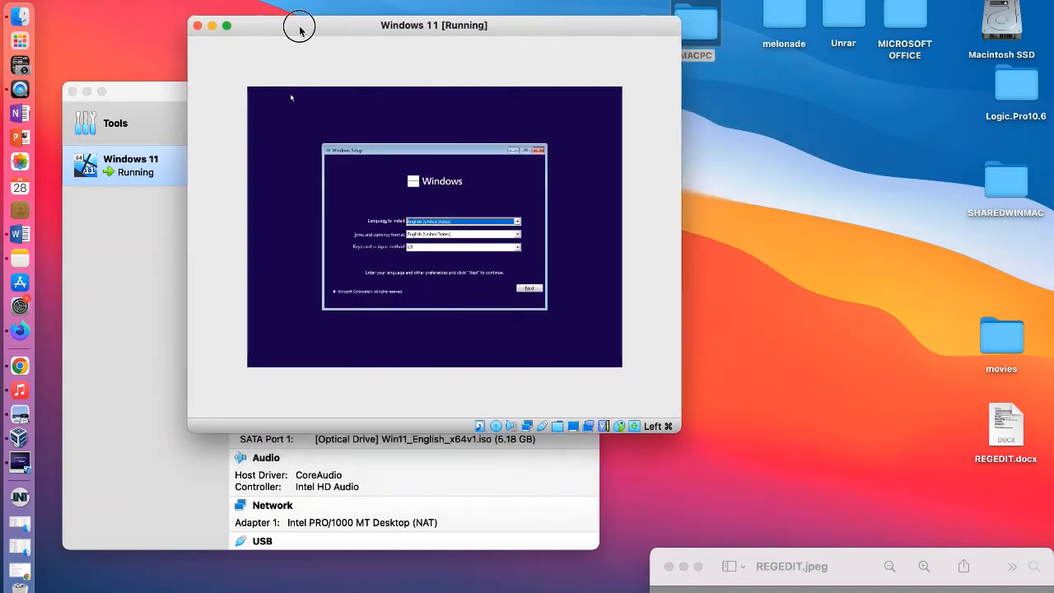
pyautogui.moveTo(672, 428); pyautogui.dragTo(657, 387)
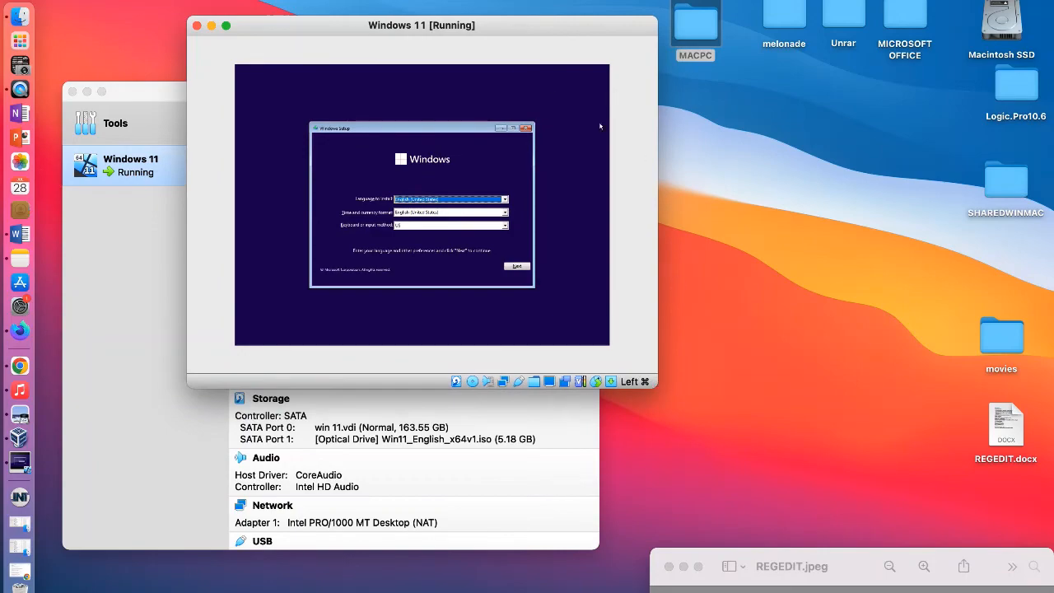
pyautogui.moveTo(500, 25); pyautogui.dragTo(669, 123)
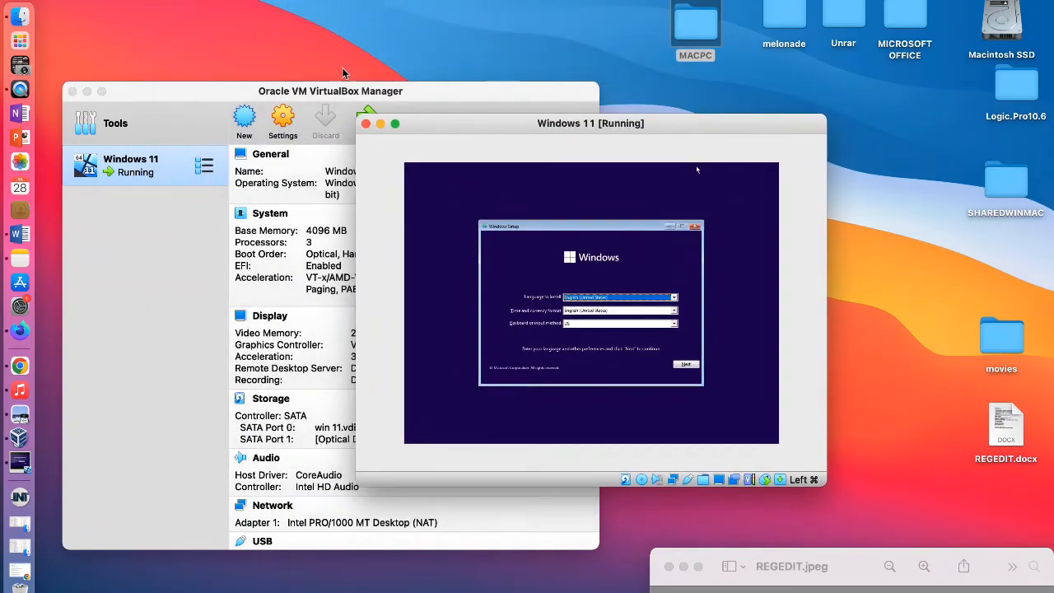
pyautogui.moveTo(423, 93); pyautogui.dragTo(408, 142)
pyautogui.moveTo(124, 158)
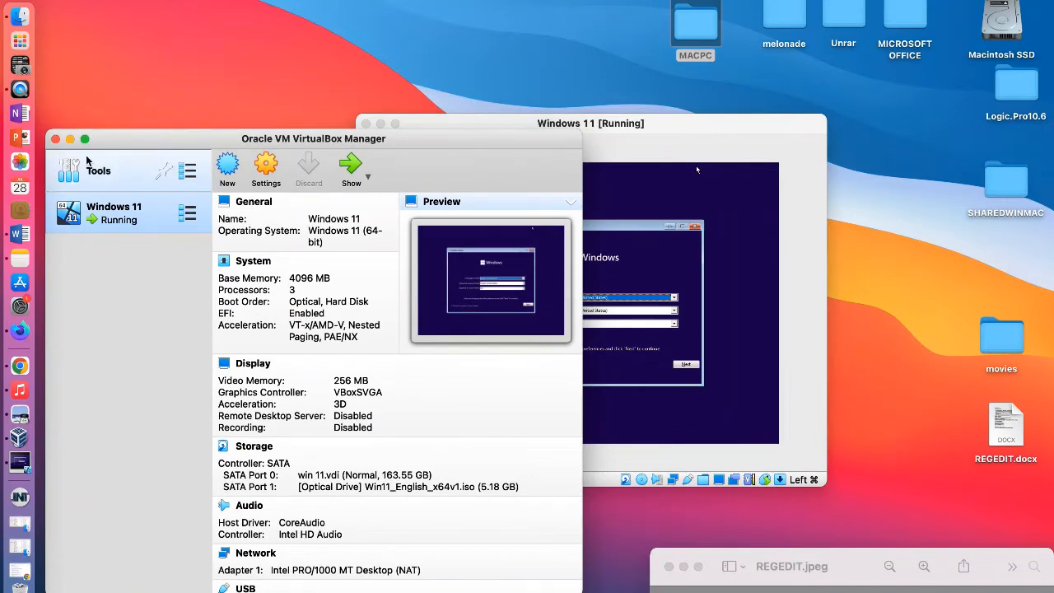
pyautogui.click(70, 140)
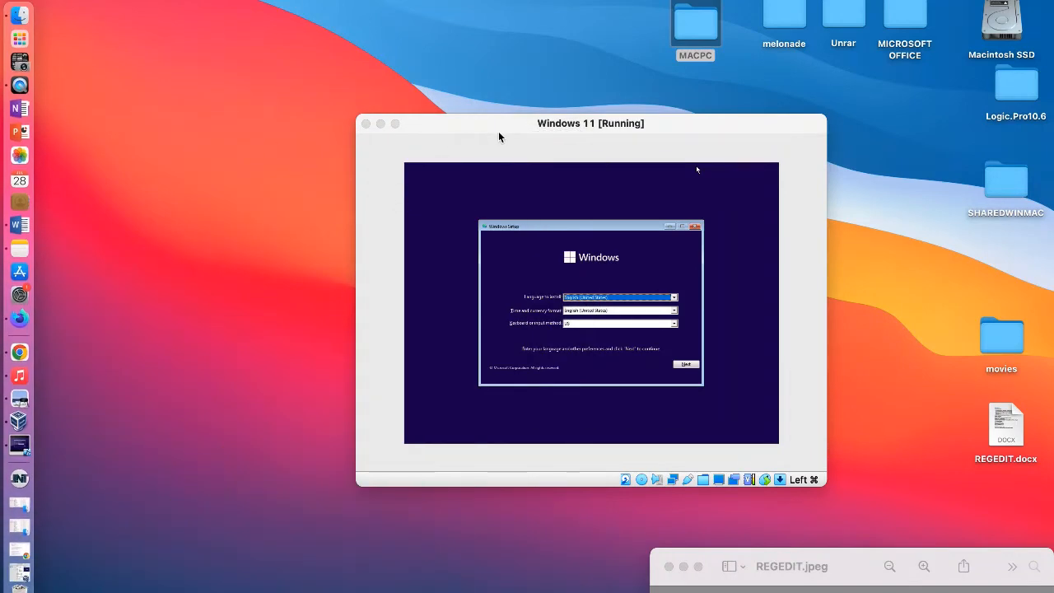
pyautogui.moveTo(498, 131); pyautogui.dragTo(343, 62)
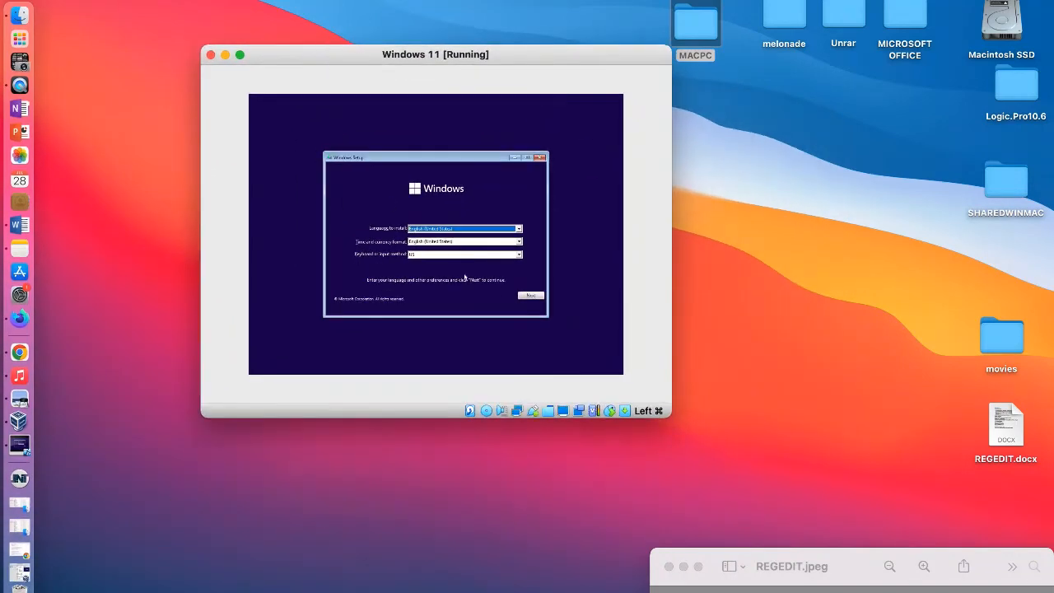
pyautogui.moveTo(510, 54); pyautogui.dragTo(485, 81)
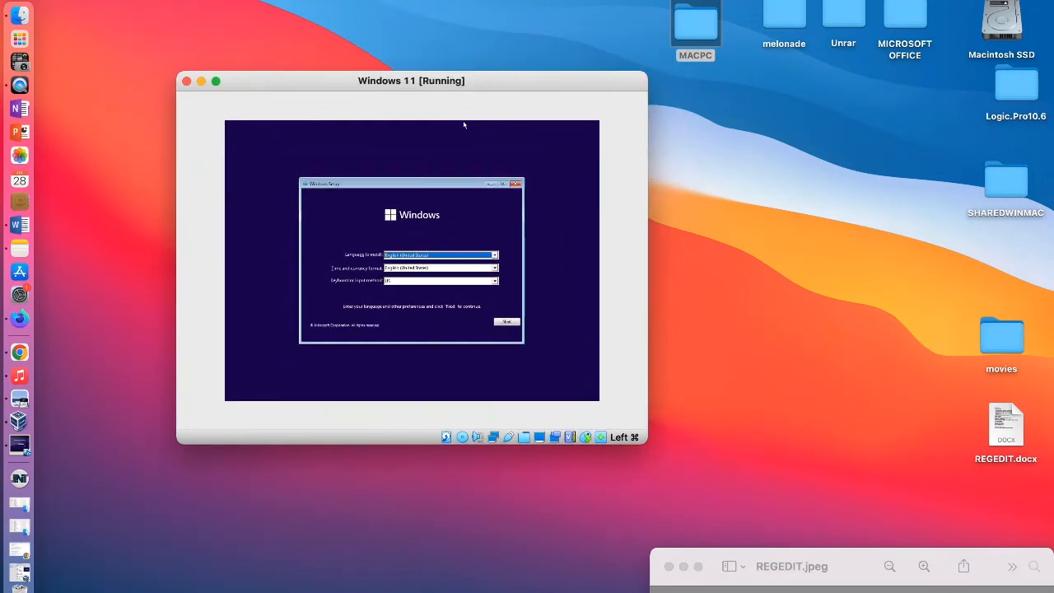
# Step: Try fitting the virtual machine window to the guest display and enlarge it slightly
pyautogui.click(179, 1)
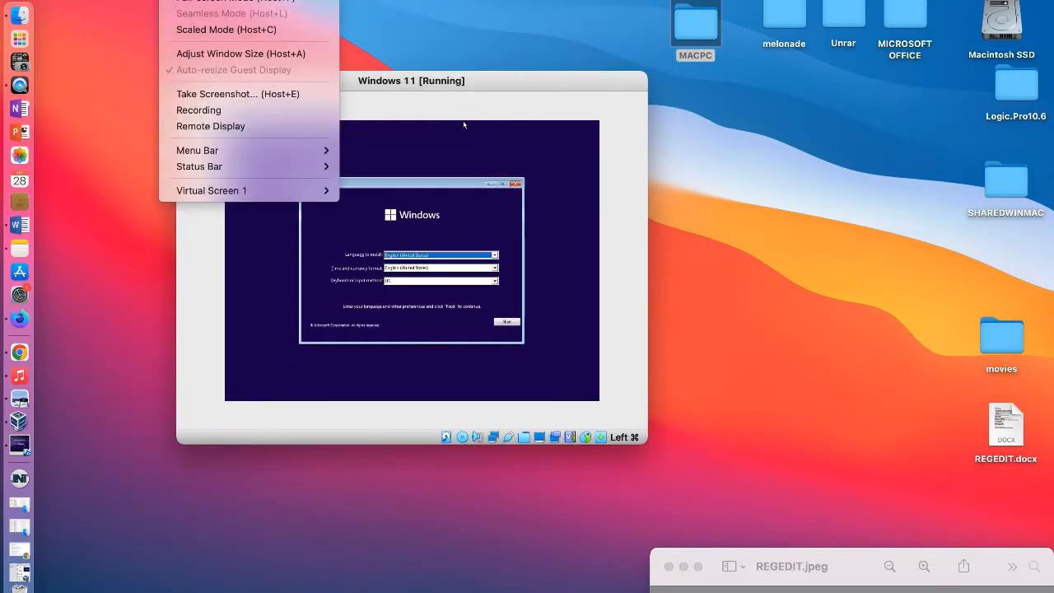
pyautogui.click(219, 54)
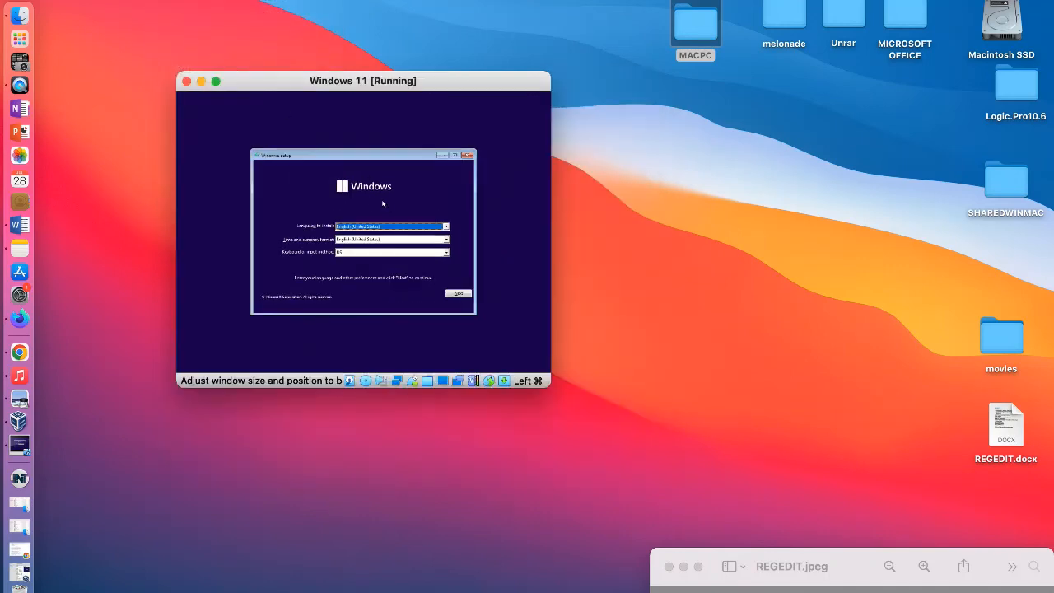
pyautogui.moveTo(554, 387); pyautogui.dragTo(571, 418)
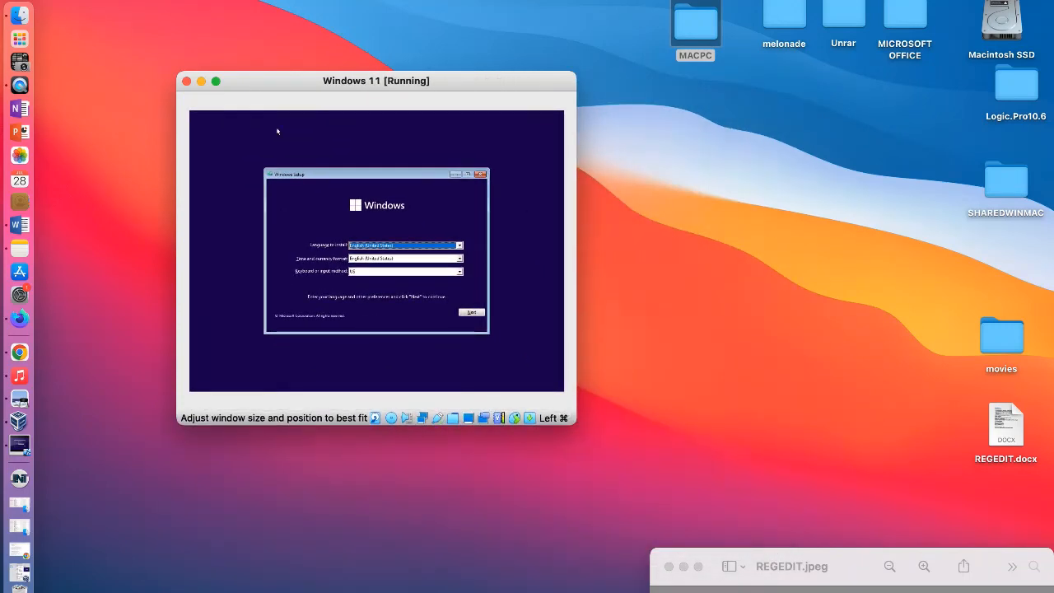
# Step: Switch the Windows 11 virtual machine to scaled mode and move its window close to the Dock
pyautogui.click(305, 0)
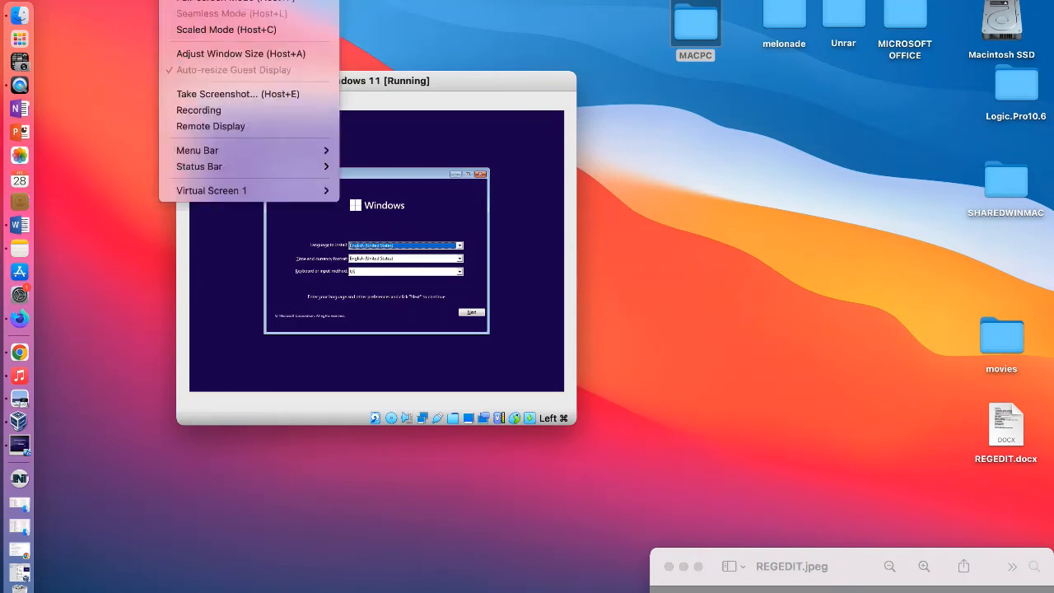
pyautogui.moveTo(178, 0)
pyautogui.click(198, 29)
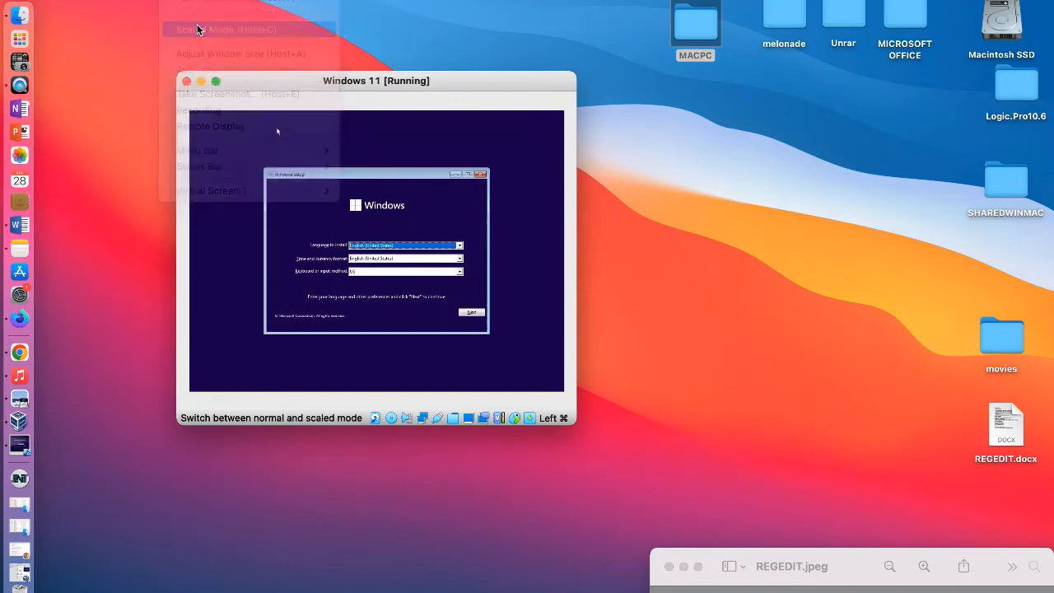
pyautogui.click(402, 307)
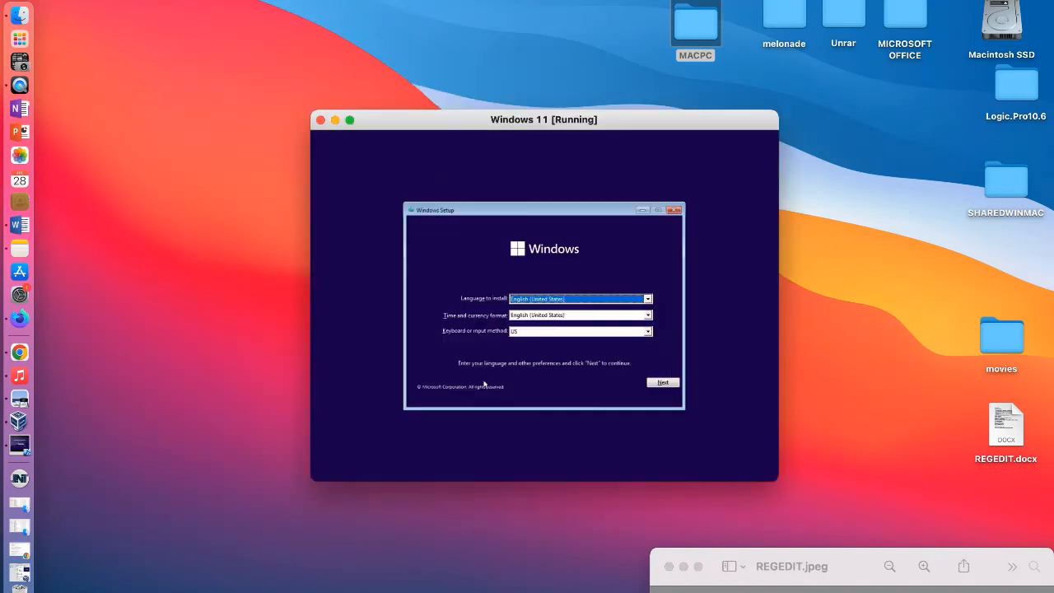
pyautogui.moveTo(432, 112); pyautogui.dragTo(210, 2)
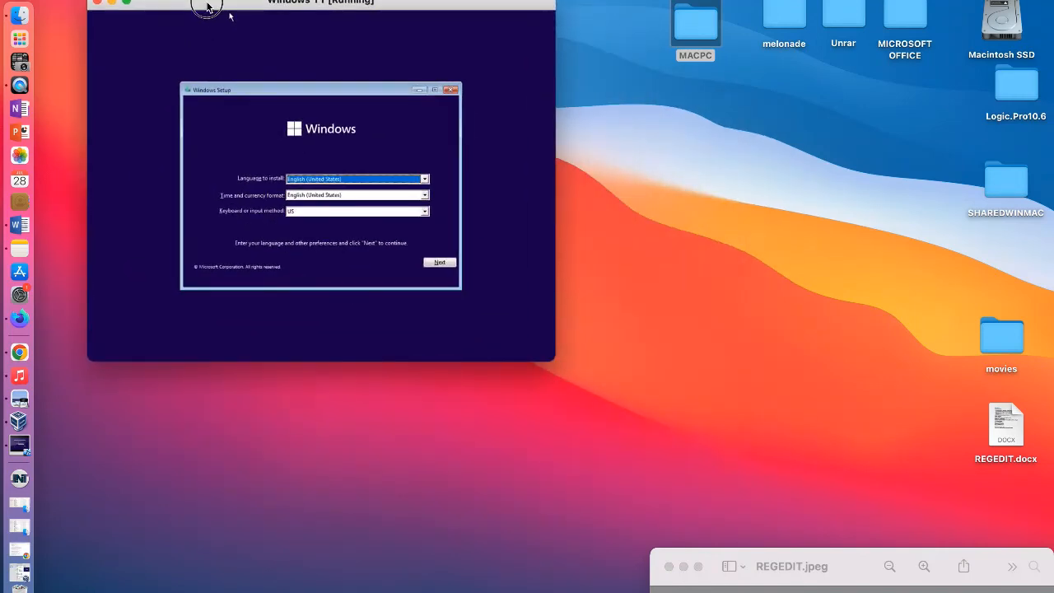
# Step: Enlarge the Windows 11 virtual machine window and accept the English (United States) language and US keyboard settings in Windows Setup
pyautogui.moveTo(553, 359); pyautogui.dragTo(851, 539)
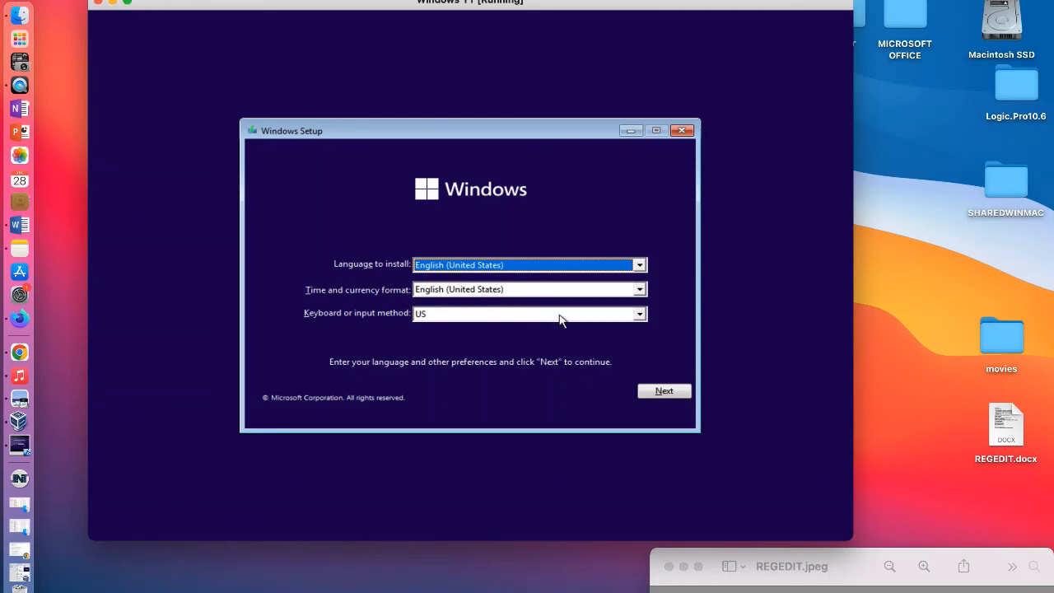
pyautogui.click(666, 397)
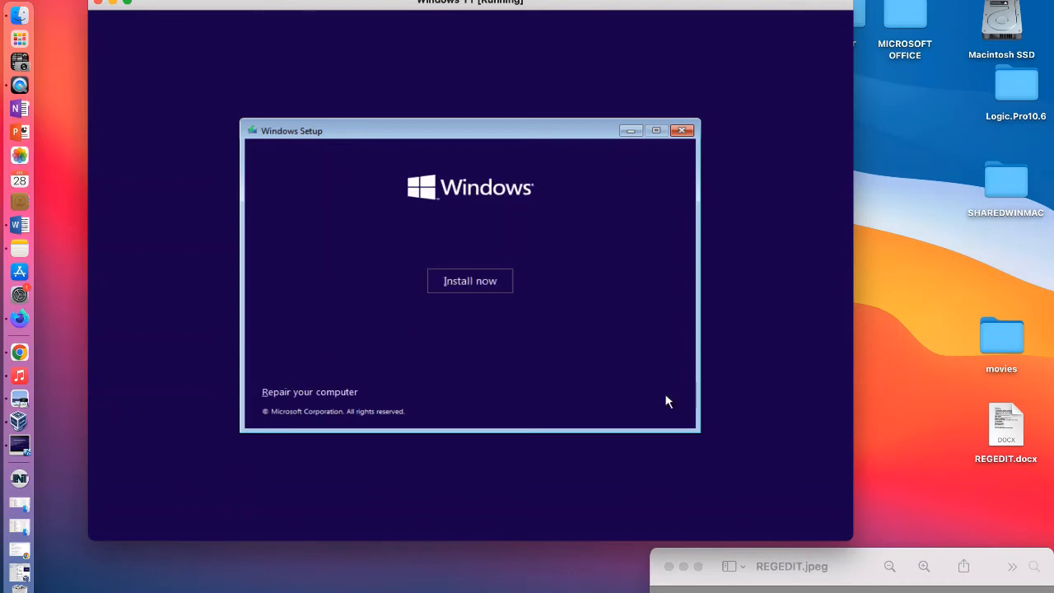
# Step: Try to install Windows 11 Pro without a product key
pyautogui.click(481, 285)
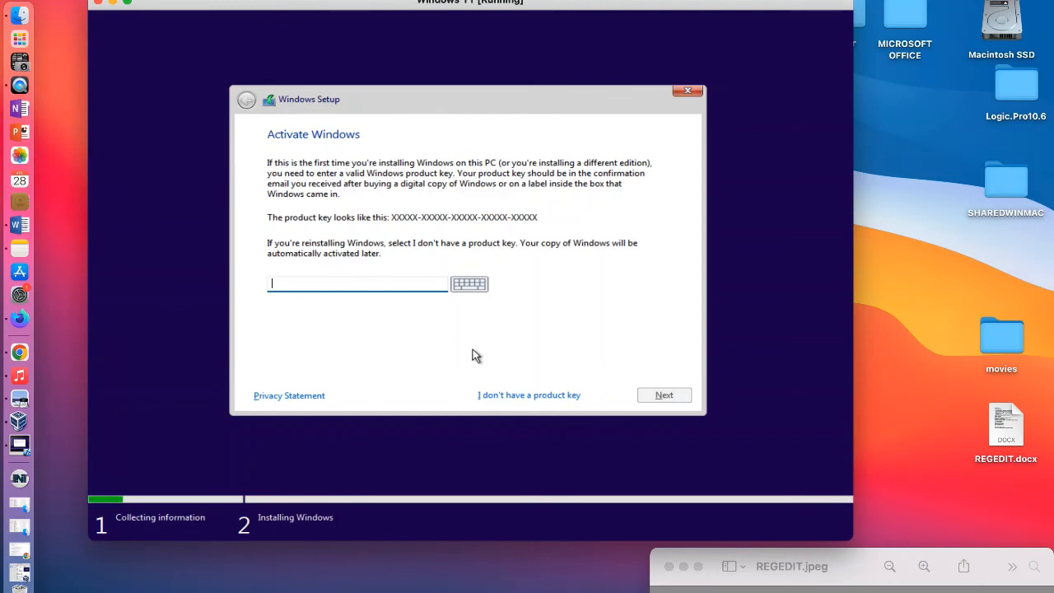
pyautogui.click(514, 395)
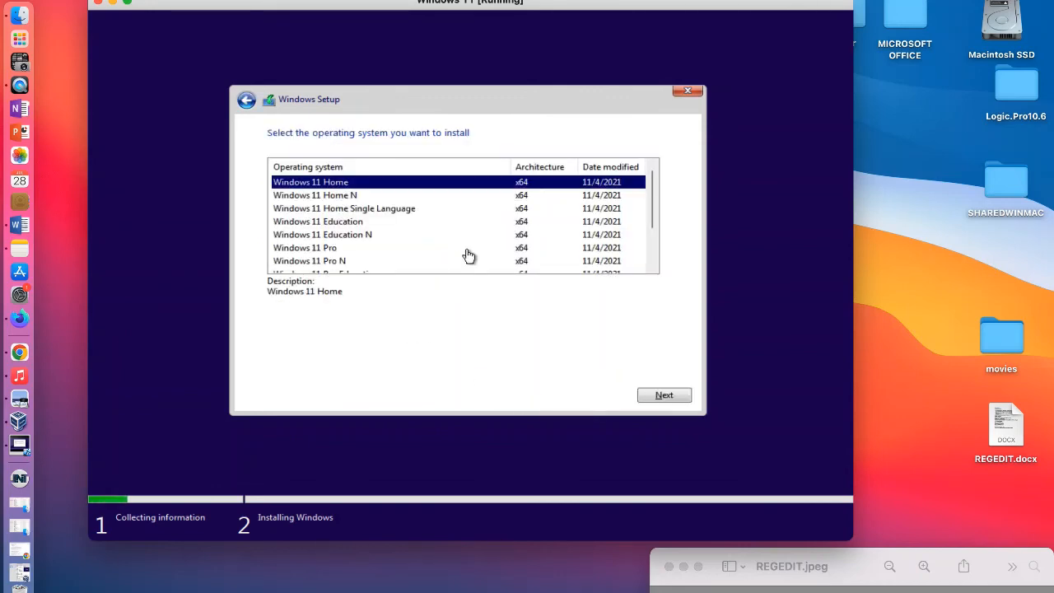
pyautogui.scroll(-2, 468, 256)
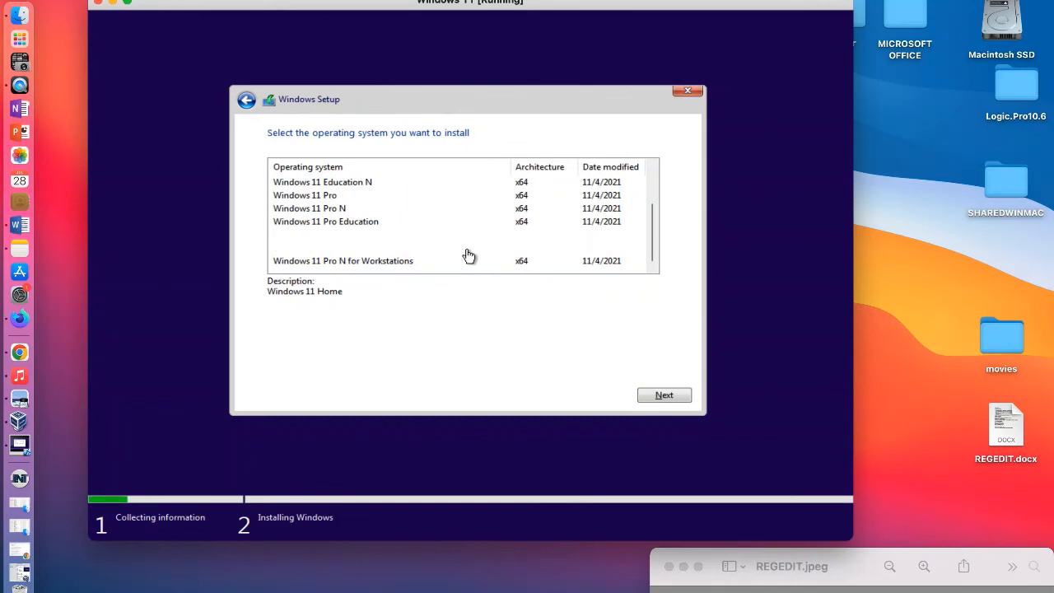
pyautogui.scroll(2, 468, 256)
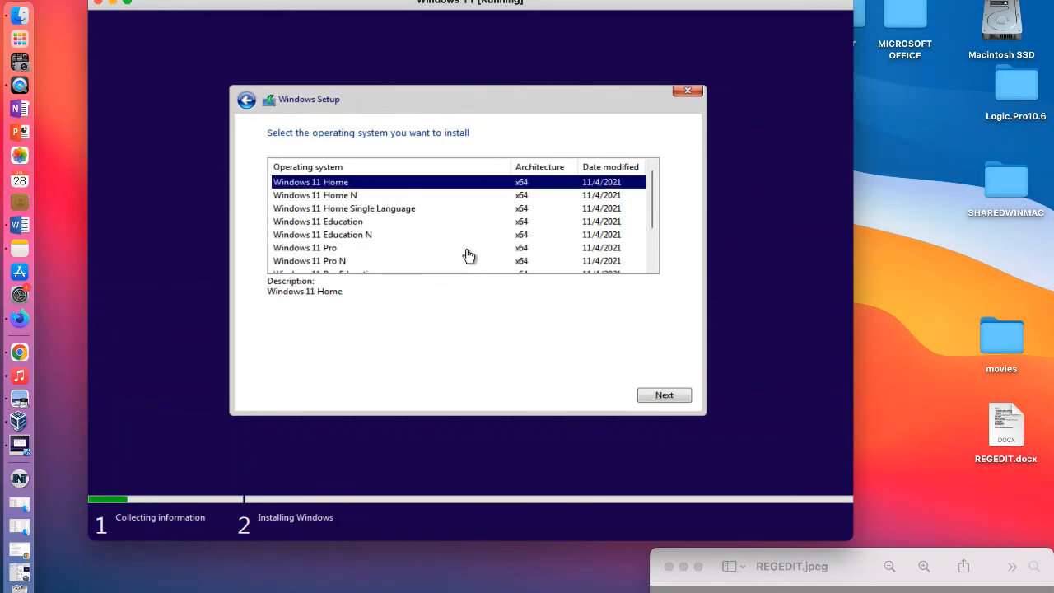
pyautogui.scroll(-2, 467, 256)
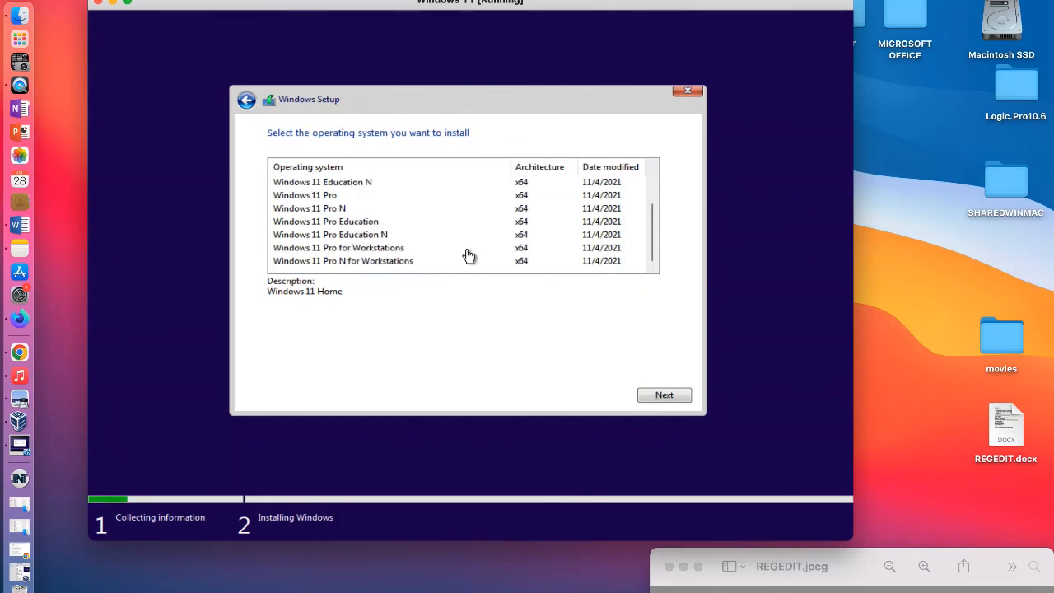
pyautogui.click(318, 200)
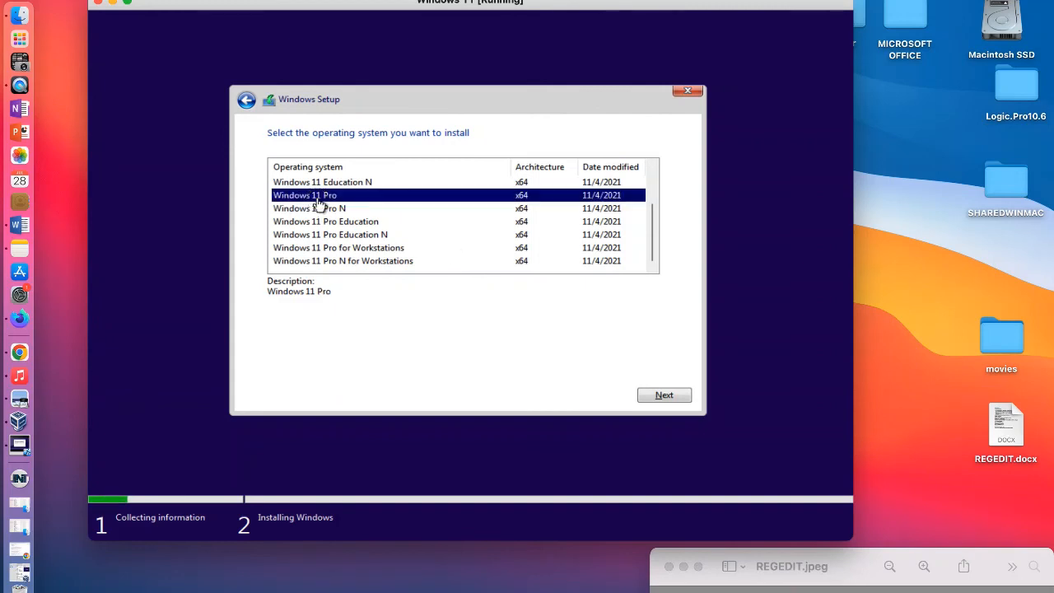
pyautogui.scroll(2, 319, 203)
pyautogui.scroll(-2, 319, 202)
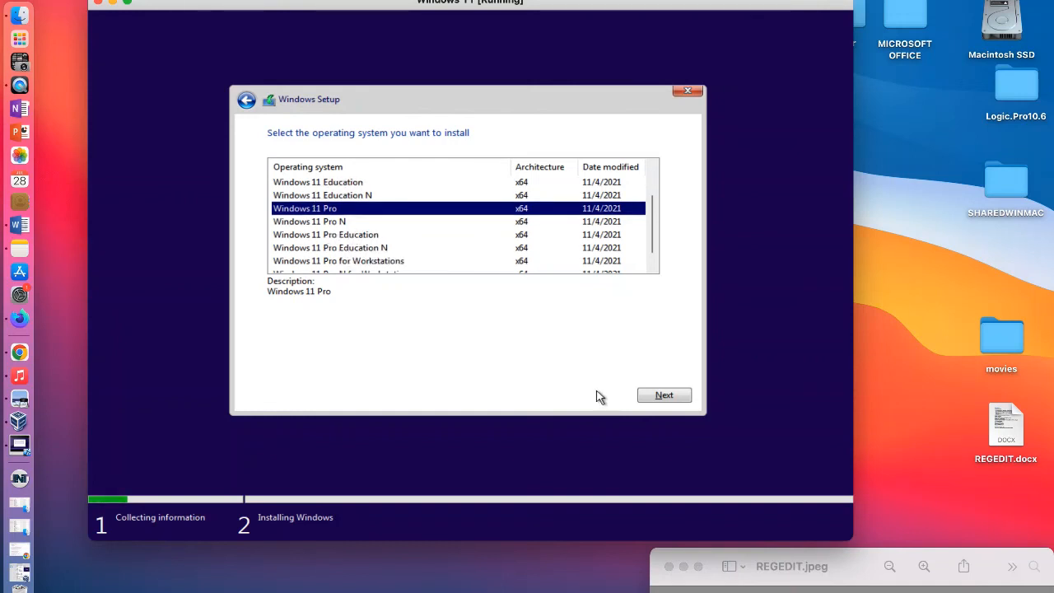
pyautogui.click(675, 397)
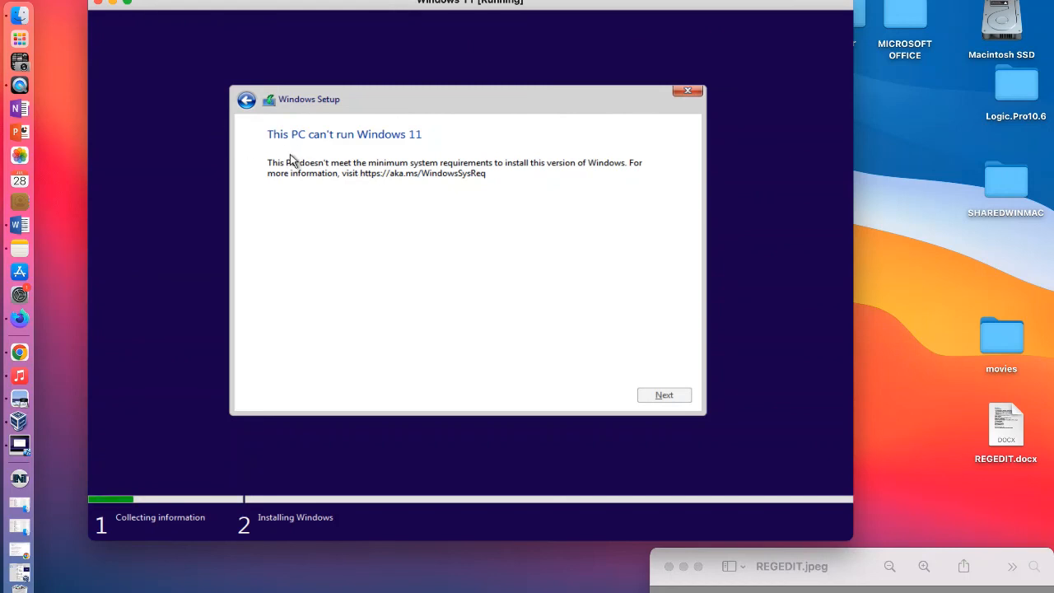
# Step: Go back to the product key page and quit the installation to return to the initial install screen
pyautogui.click(246, 101)
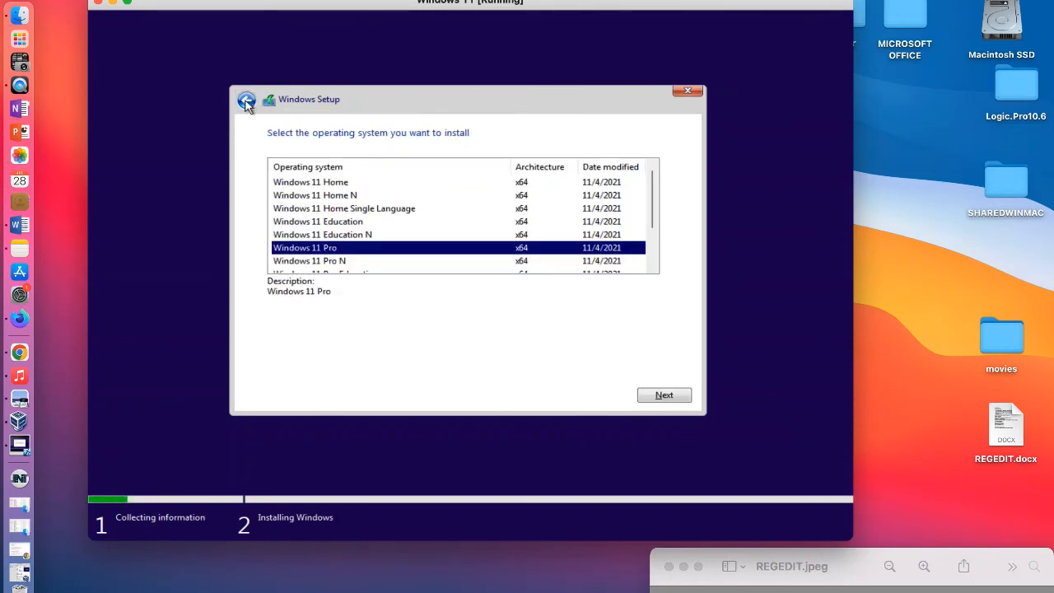
pyautogui.click(247, 100)
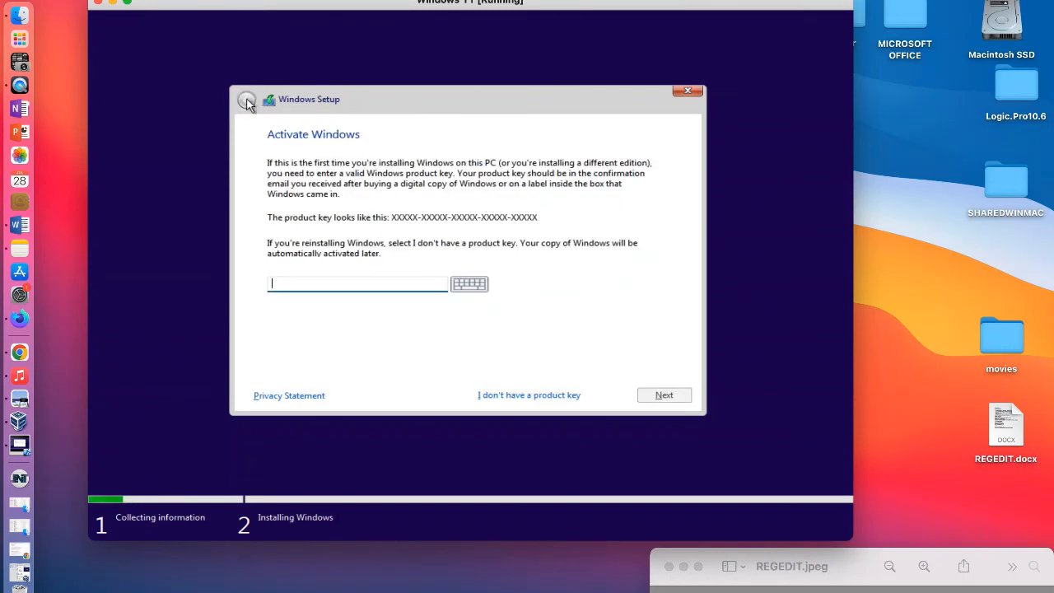
pyautogui.click(687, 94)
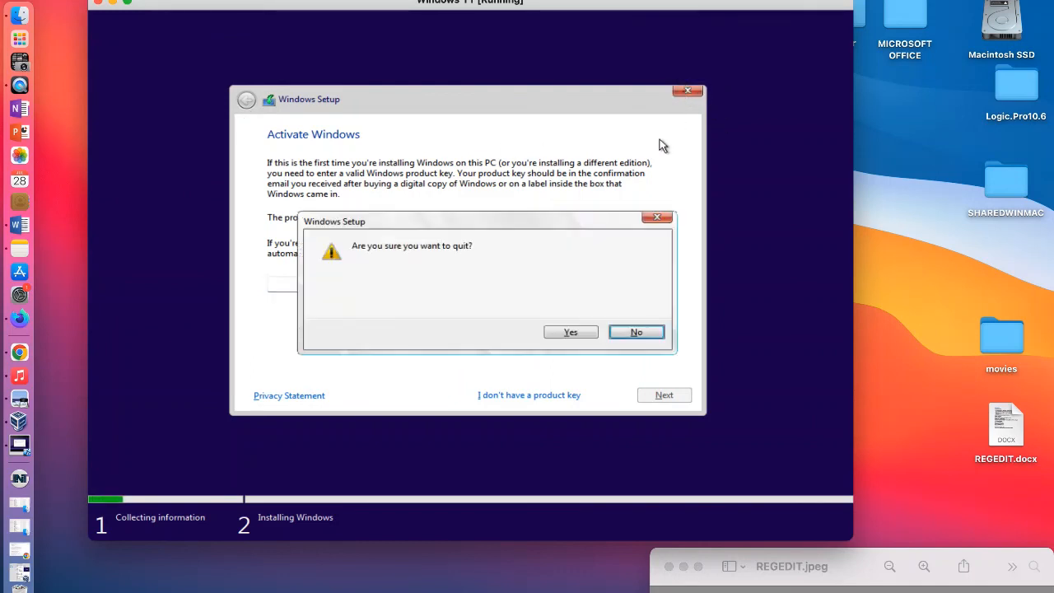
pyautogui.click(577, 333)
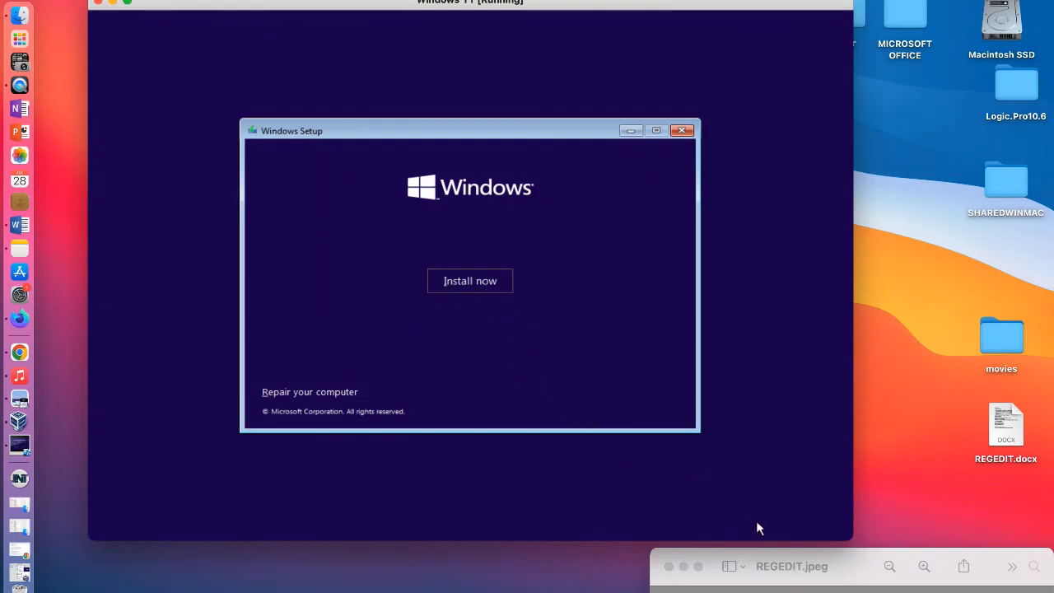
# Step: Place the REGEDIT.jpeg instructions window beside the Windows Setup dialog so all the registry notes can be read
pyautogui.moveTo(671, 560); pyautogui.dragTo(783, 22)
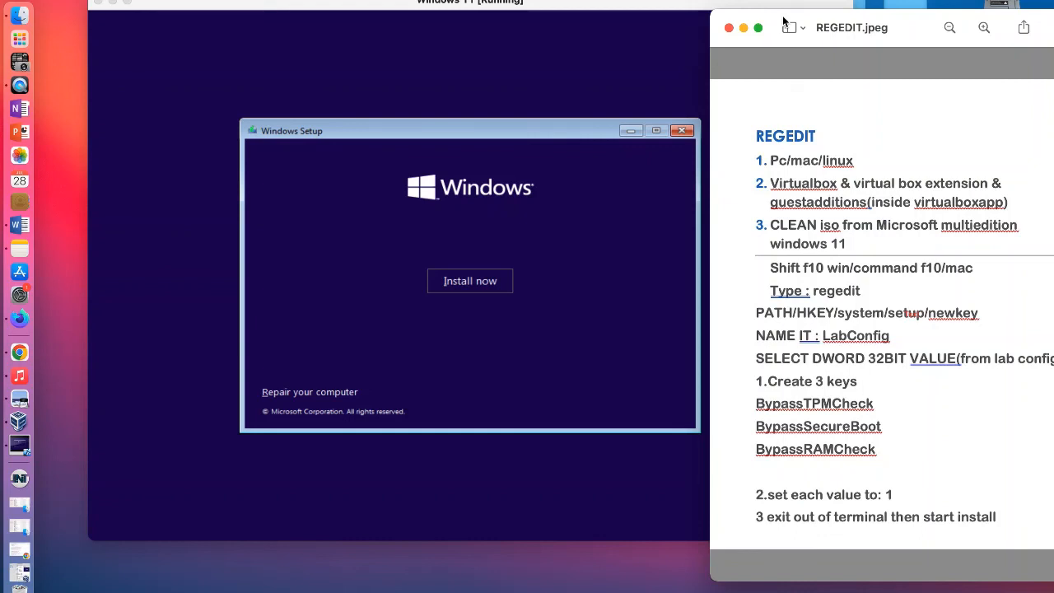
pyautogui.press('XF86AudioMute')
pyautogui.press('XF86AudioMute')
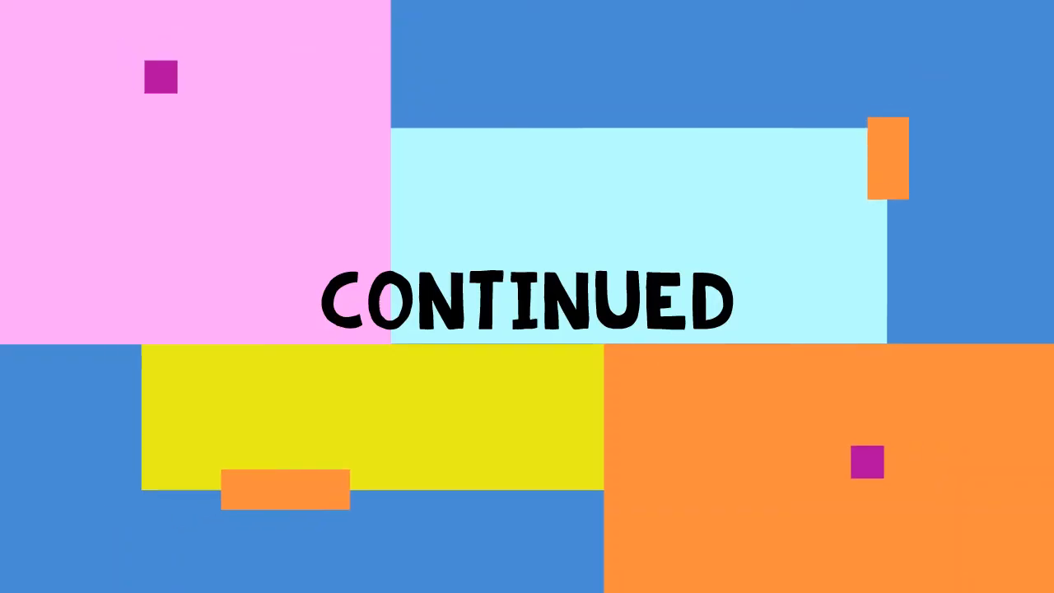